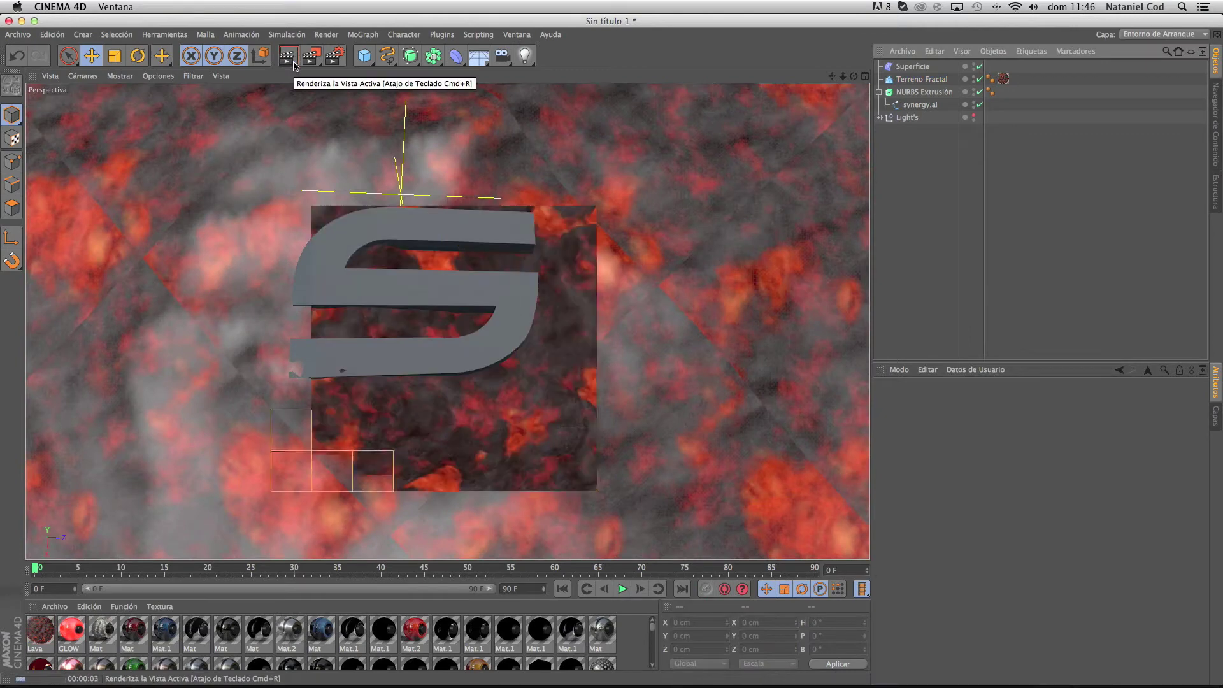
Reposition the extruded S logo in front of the lava background, and move and rotate the MoText letter A over it.
drag(376, 474, 433, 478)
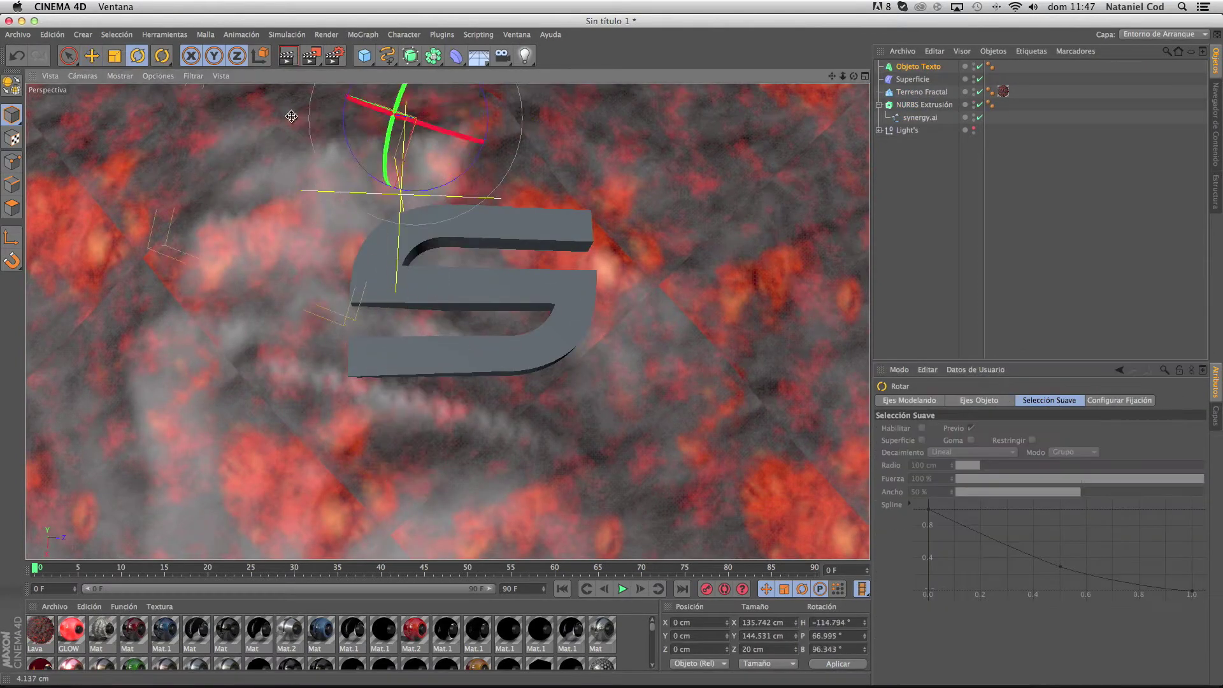
key(e)
drag(484, 191, 405, 307)
key(r)
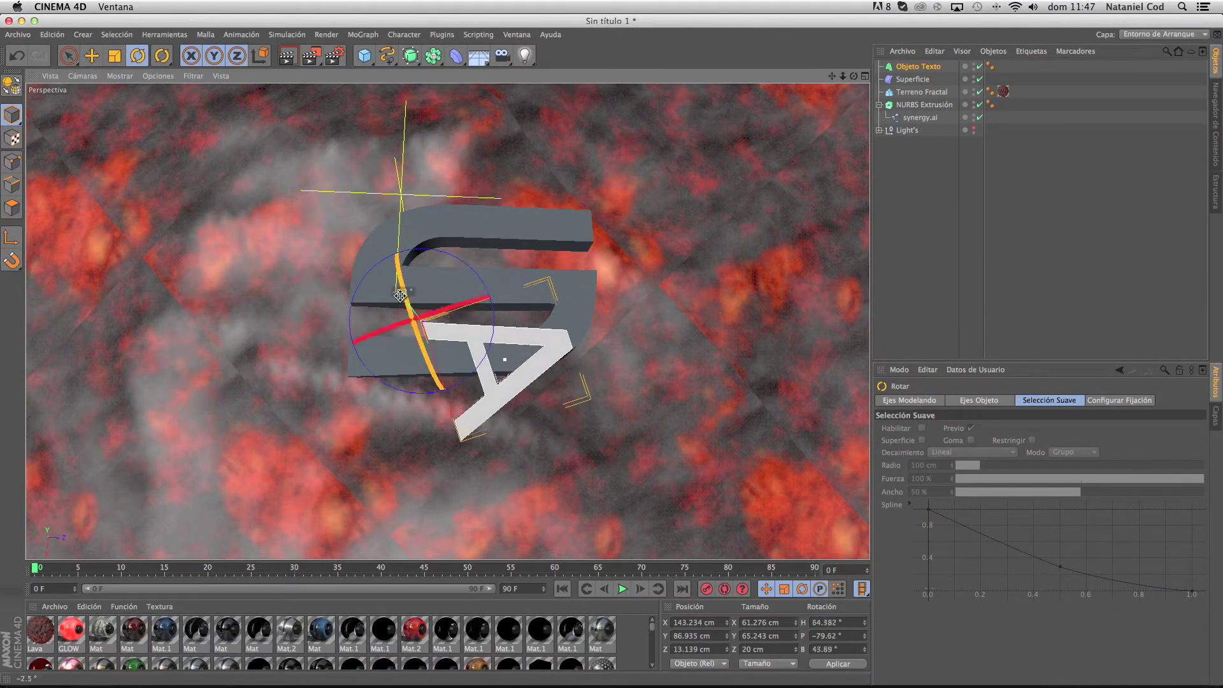
click(923, 197)
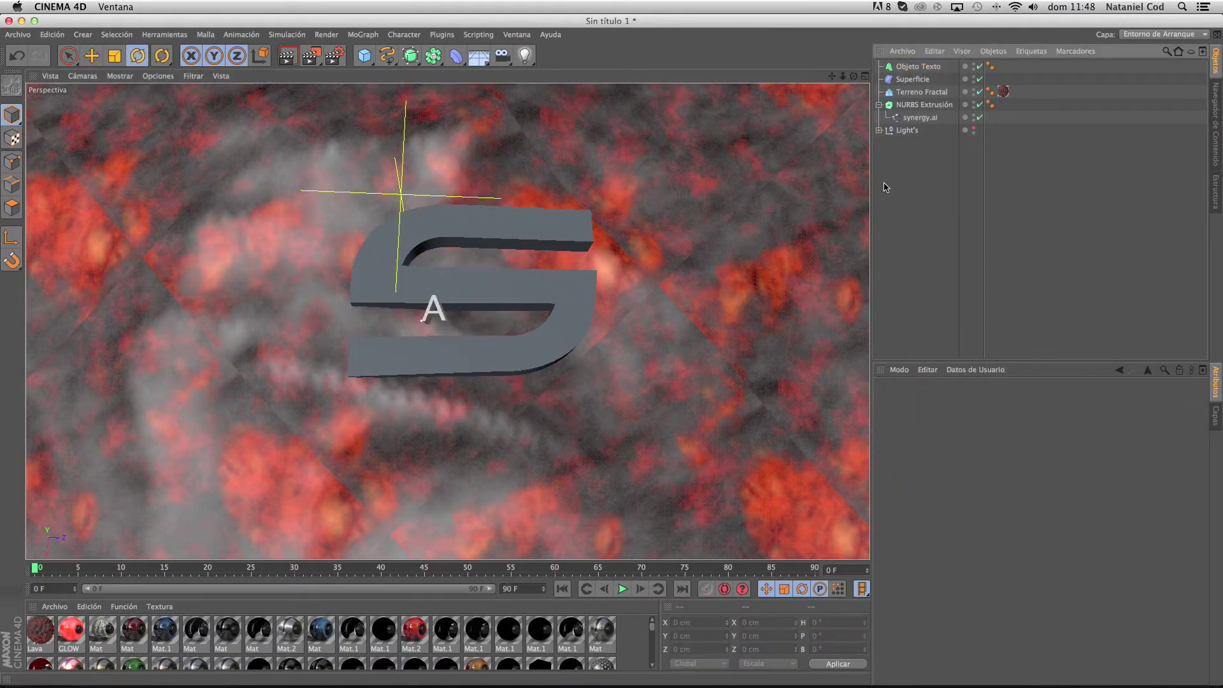
Apply the blue Mat material to the extruded S logo and render the active view as a preview.
drag(320, 629, 459, 299)
click(287, 56)
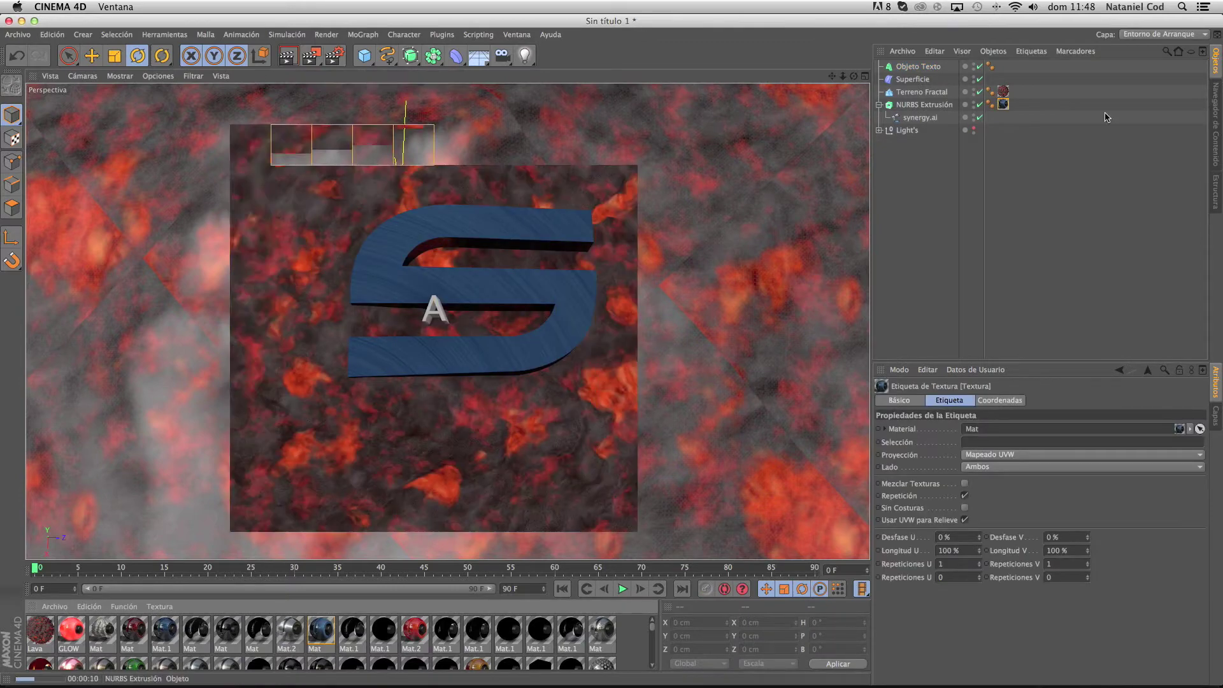
click(918, 191)
Give the logo extrusion a filleted starting cap with 1 step and a 3 cm radius, and duplicate the extrusion.
click(924, 105)
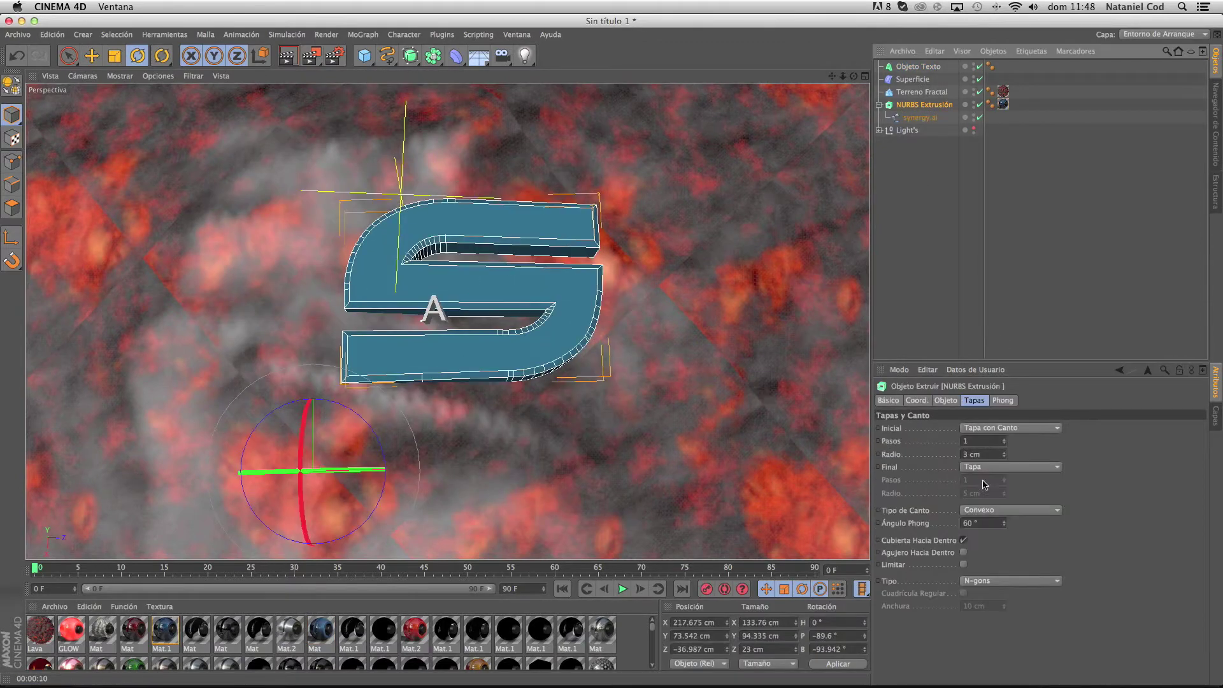
click(988, 242)
click(924, 105)
key(ctrl+c)
key(ctrl+v)
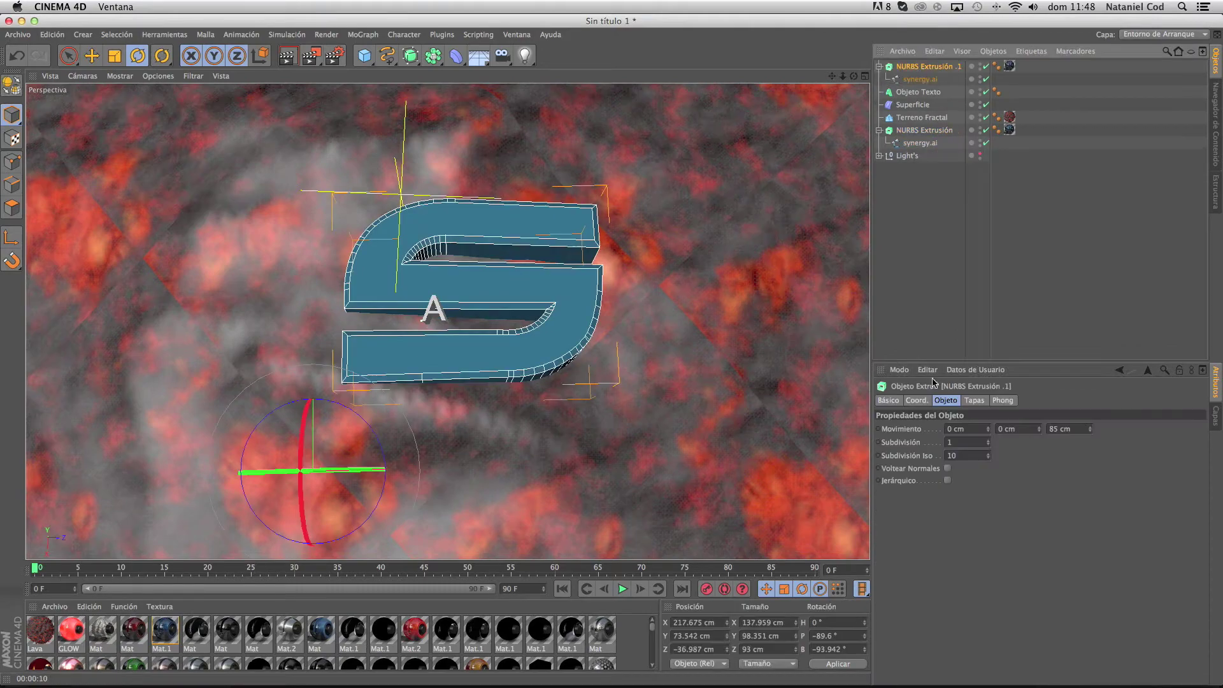
Set the duplicate extrusion's depth to 85 cm and assign it the dark Mat.2 material, previewing with a render.
click(946, 400)
click(987, 255)
click(287, 56)
click(316, 218)
click(446, 287)
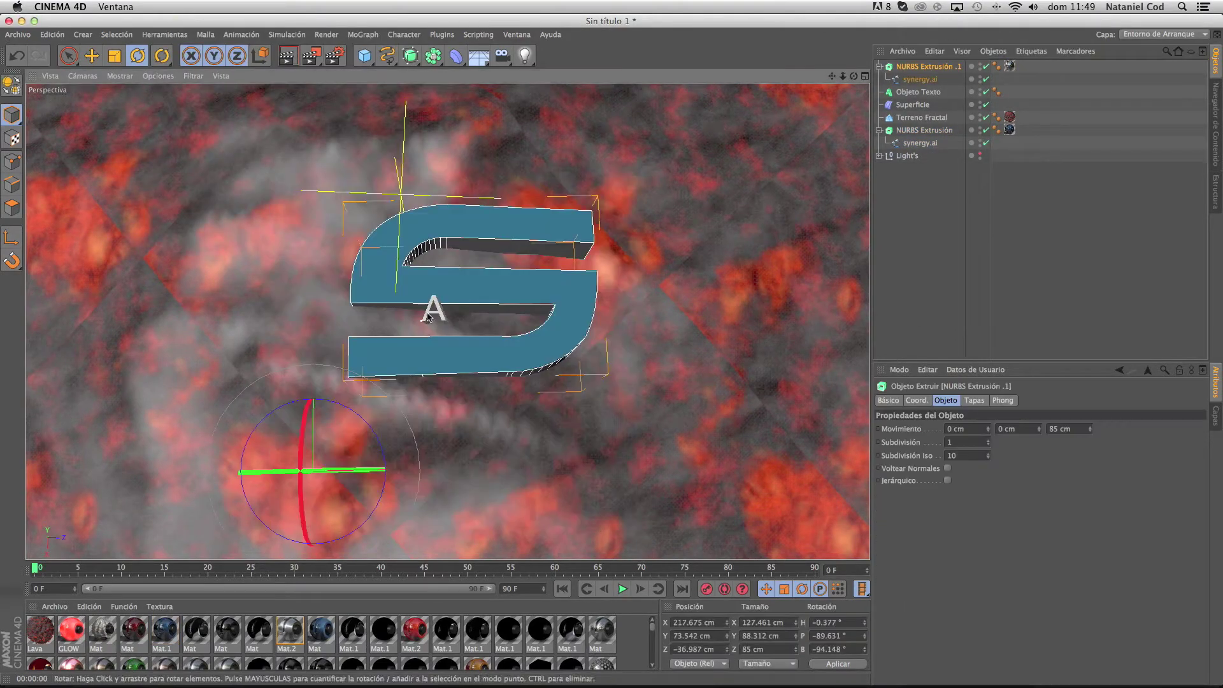
Move both logo extrusions together about 20 cm, and reposition the letter A in the logo's lower gap.
shift+click(448, 321)
drag(447, 321, 433, 305)
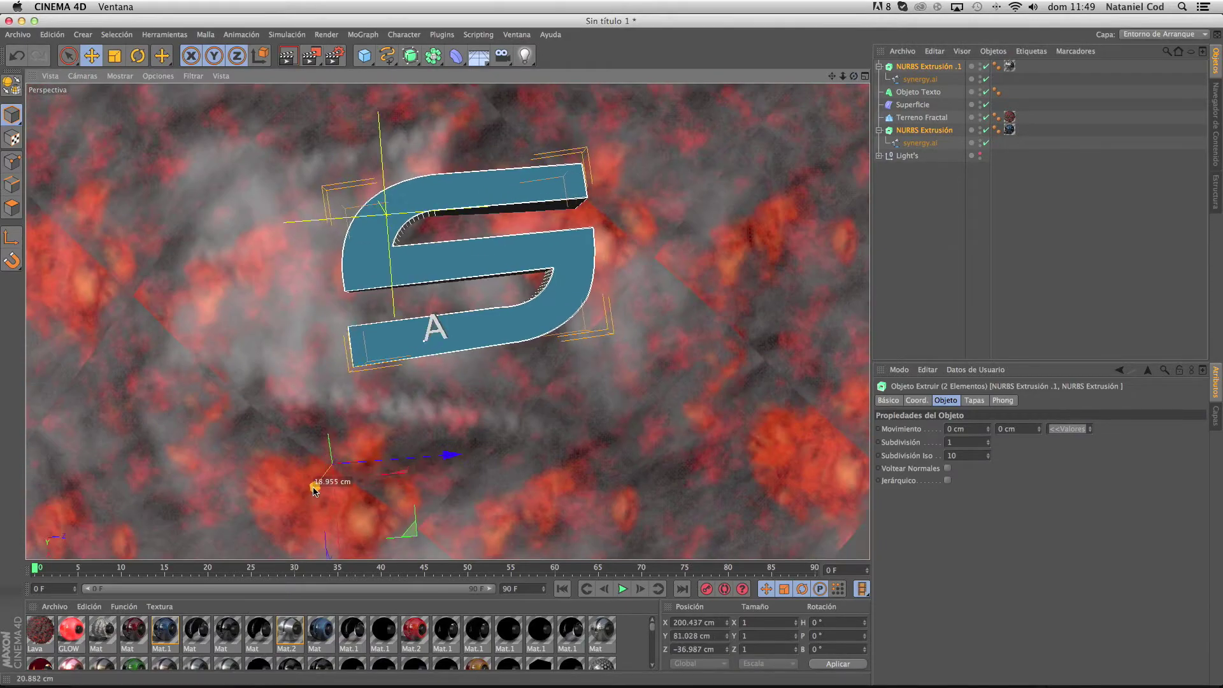
click(432, 304)
drag(407, 261, 414, 321)
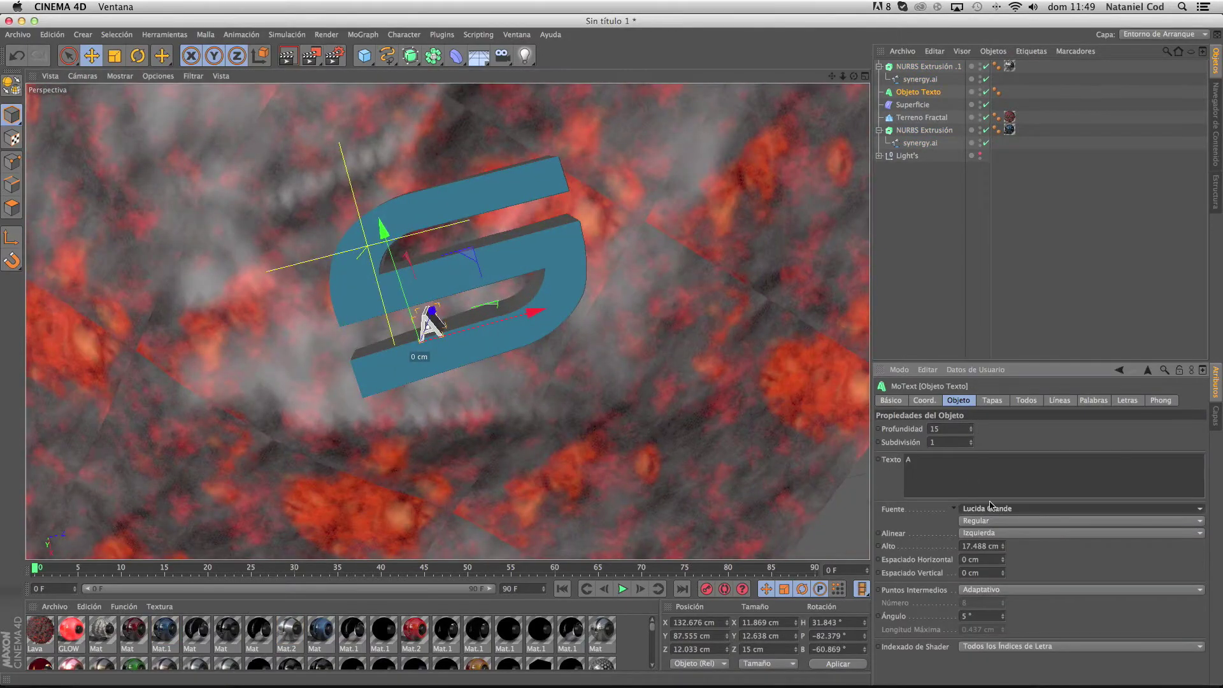
Change the letter A's font to a techno-style display face, trying Techno Hideo among the options.
click(984, 509)
click(1000, 313)
click(993, 508)
scroll(1000, 509, up, 15)
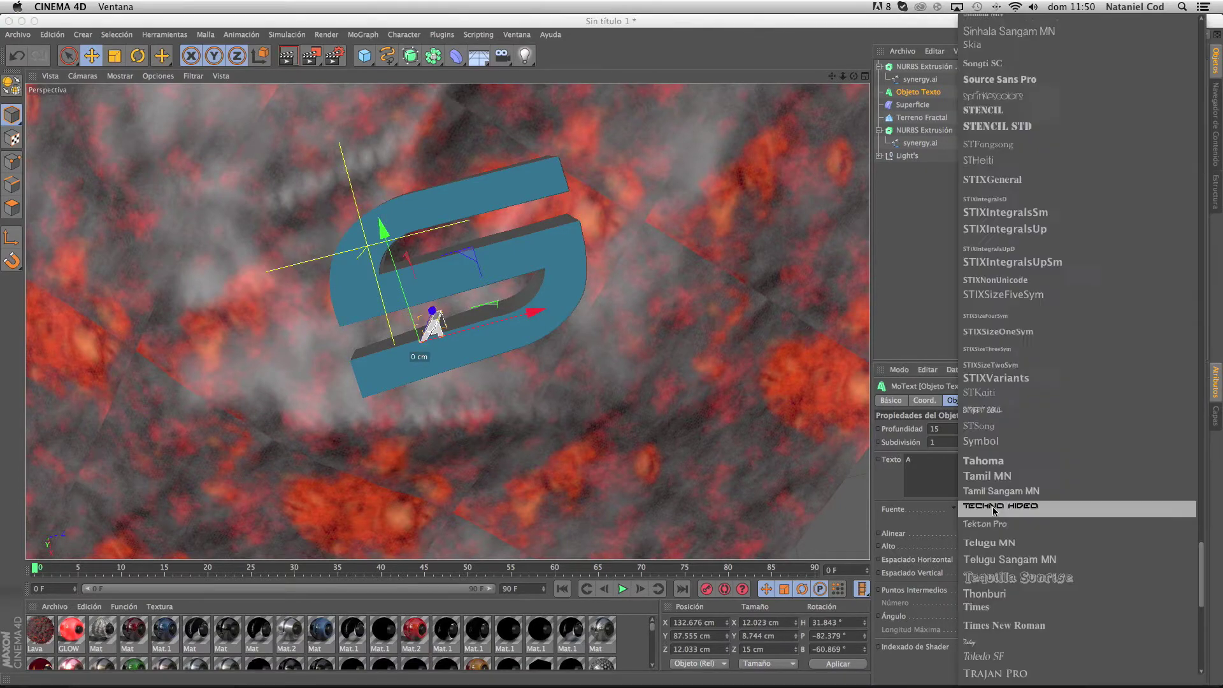
click(993, 506)
click(993, 509)
click(992, 471)
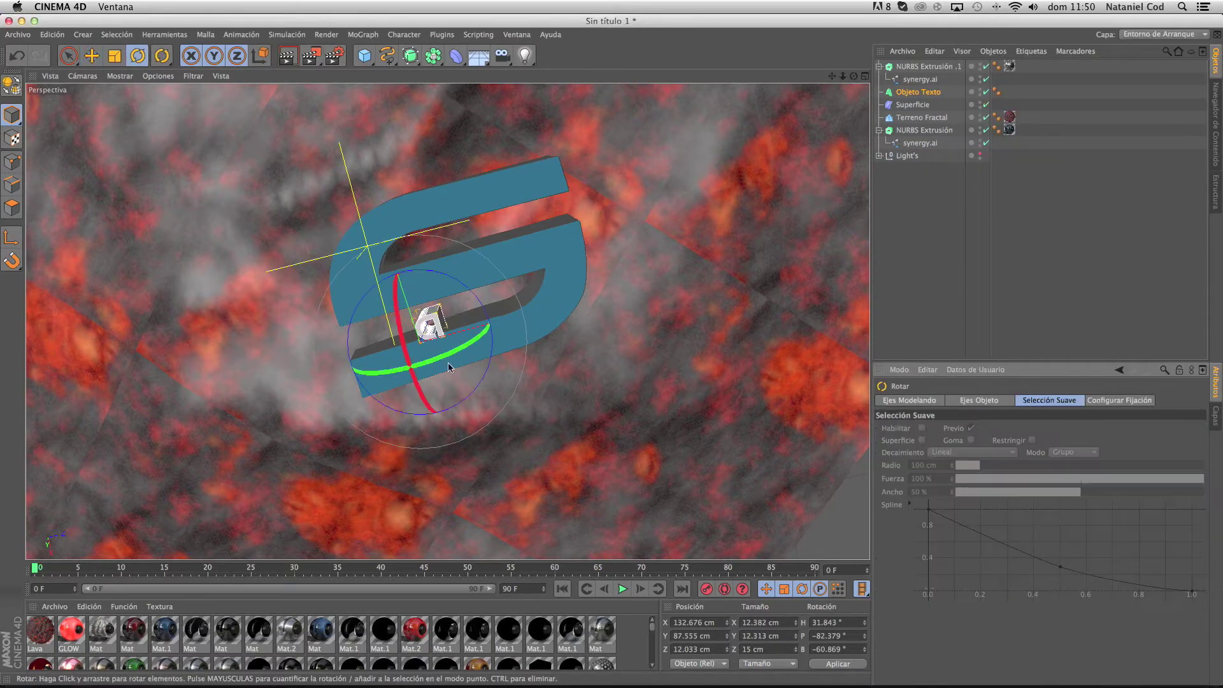
Move and rotate the letter A to the start of the logo's lower gap, and duplicate it as the letter b.
drag(533, 312, 476, 330)
drag(368, 331, 366, 338)
key(super+c)
key(super+v)
key(super+v)
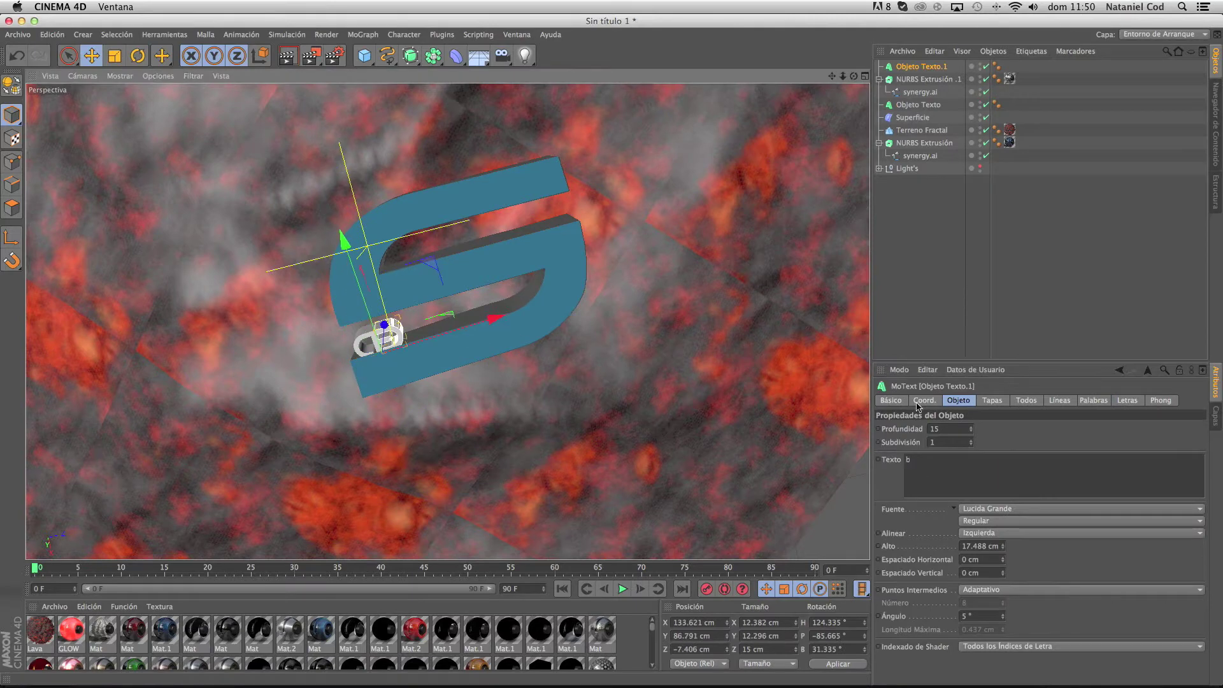
key(super+v)
key(super+v)
Duplicate the letter objects along the logo's lower gap to spell out ABSTRACTS, ending with the letter s.
drag(530, 307, 572, 299)
key(super+c)
key(super+v)
key(super+v)
key(super+v)
text(s)
Rotate individual letters of the ABSTRACTS text to line them up with the slanted logo gap.
click(444, 294)
key(r)
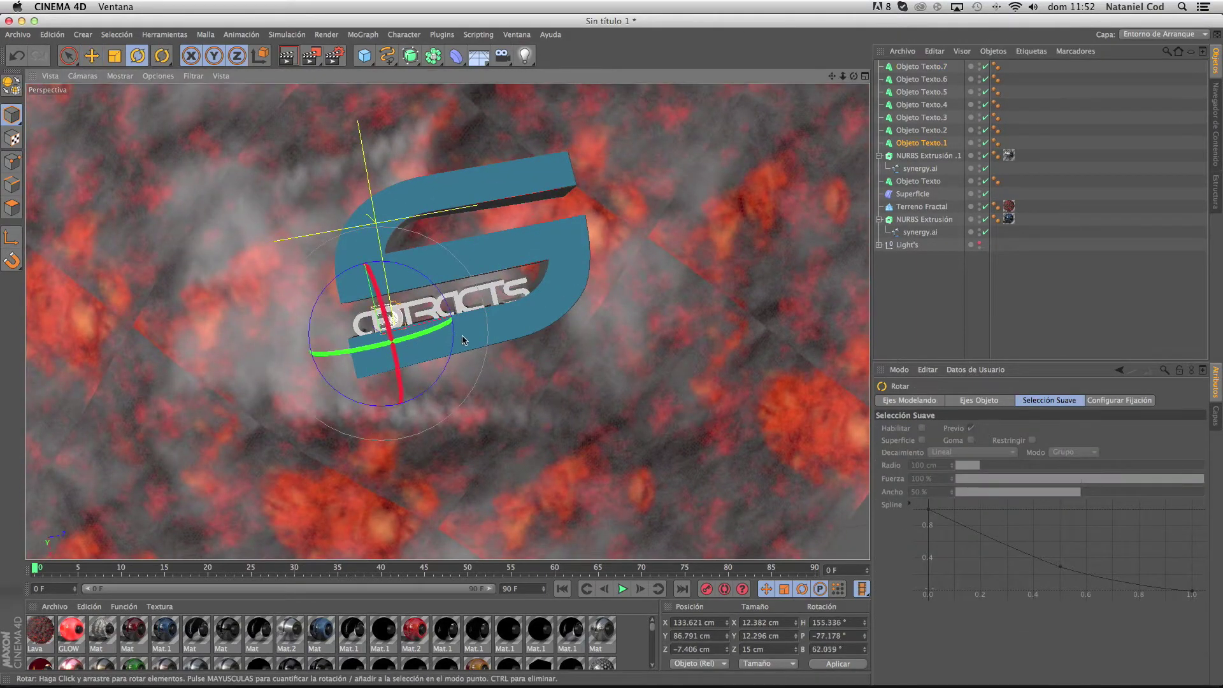
click(519, 303)
drag(519, 303, 523, 308)
Apply the Mat material to the text letters with cubic projection and render the view as a preview.
drag(102, 631, 1013, 93)
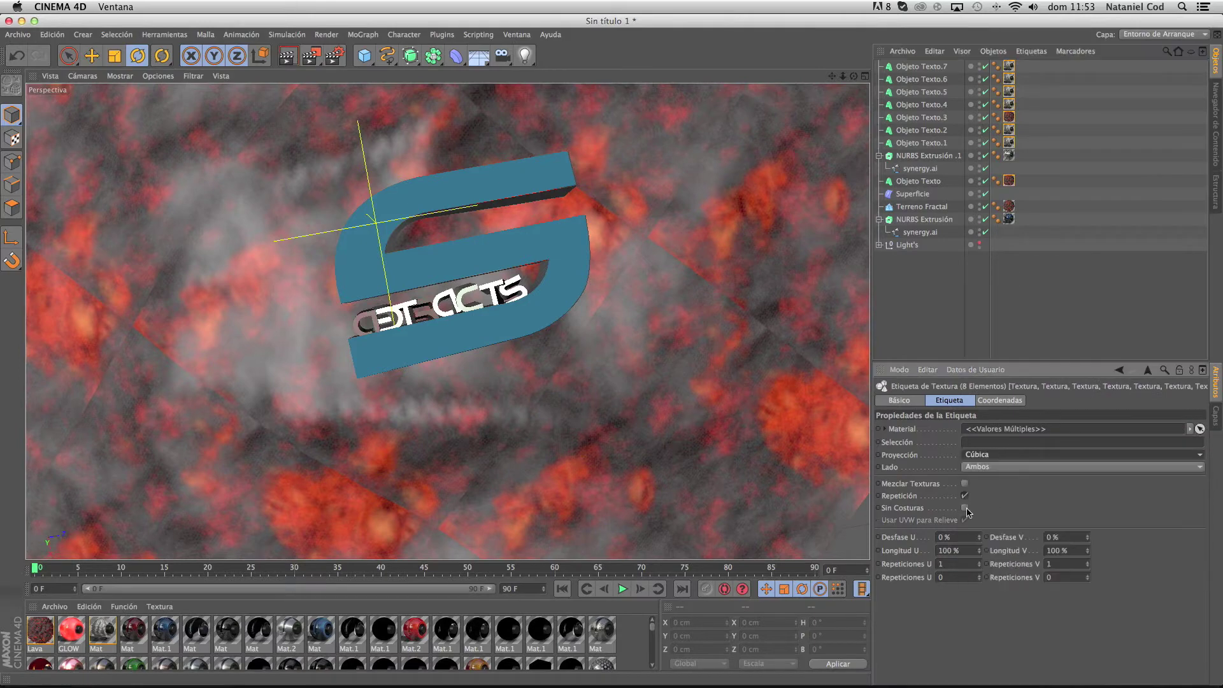
key(ctrl+r)
click(306, 215)
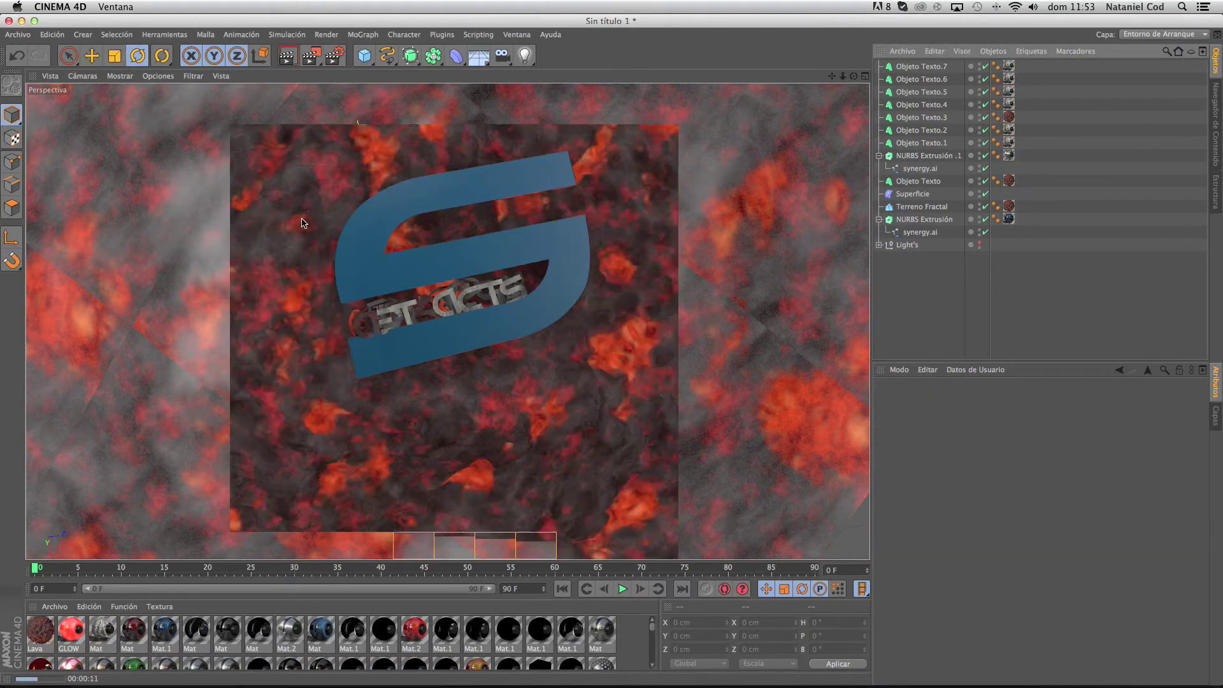
Replace the S logo's blue material with Banji Ice Zada and render the view as a preview.
click(303, 222)
drag(652, 624, 653, 642)
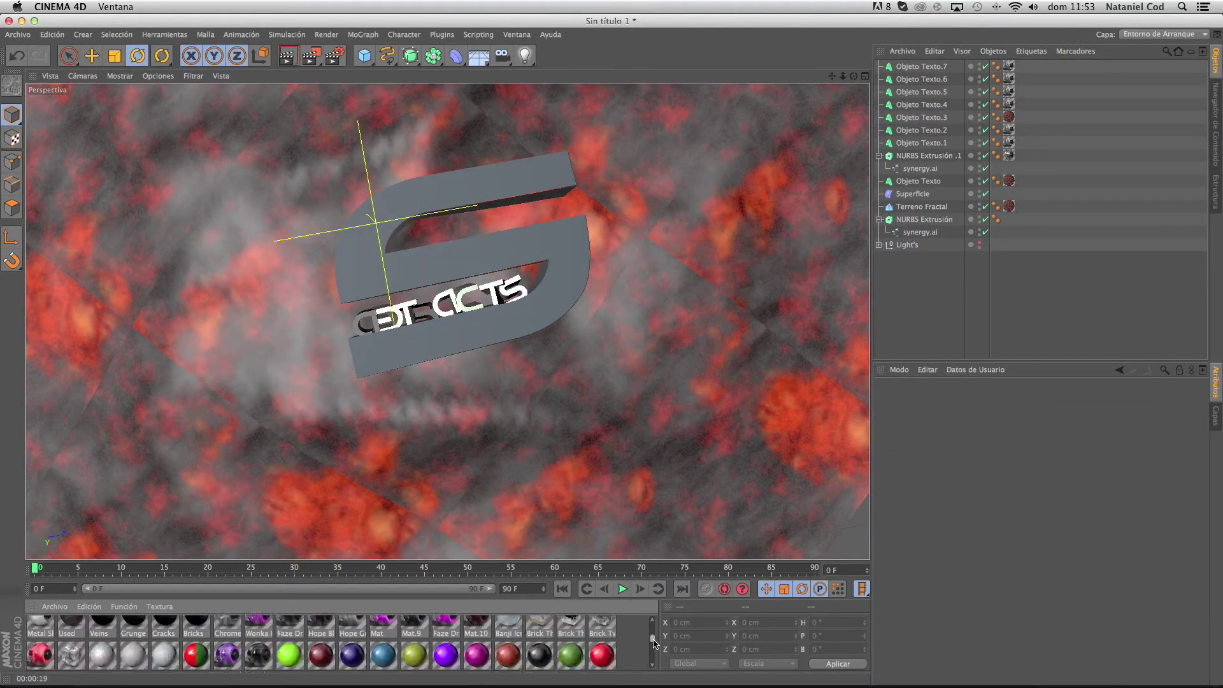
scroll(653, 644, up, 1)
drag(228, 631, 304, 225)
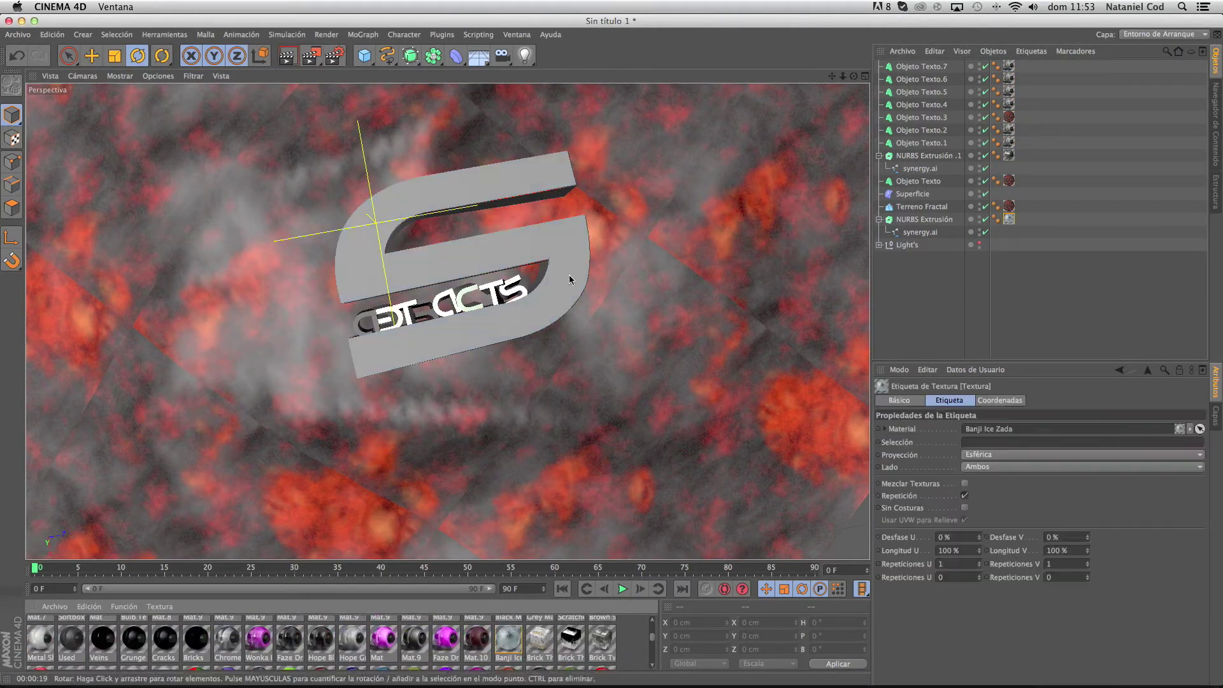
key(ctrl+r)
click(306, 225)
Apply the Mat material to the letters still using the lava material and preview the result with a render.
drag(915, 182, 914, 183)
click(315, 216)
key(ctrl+r)
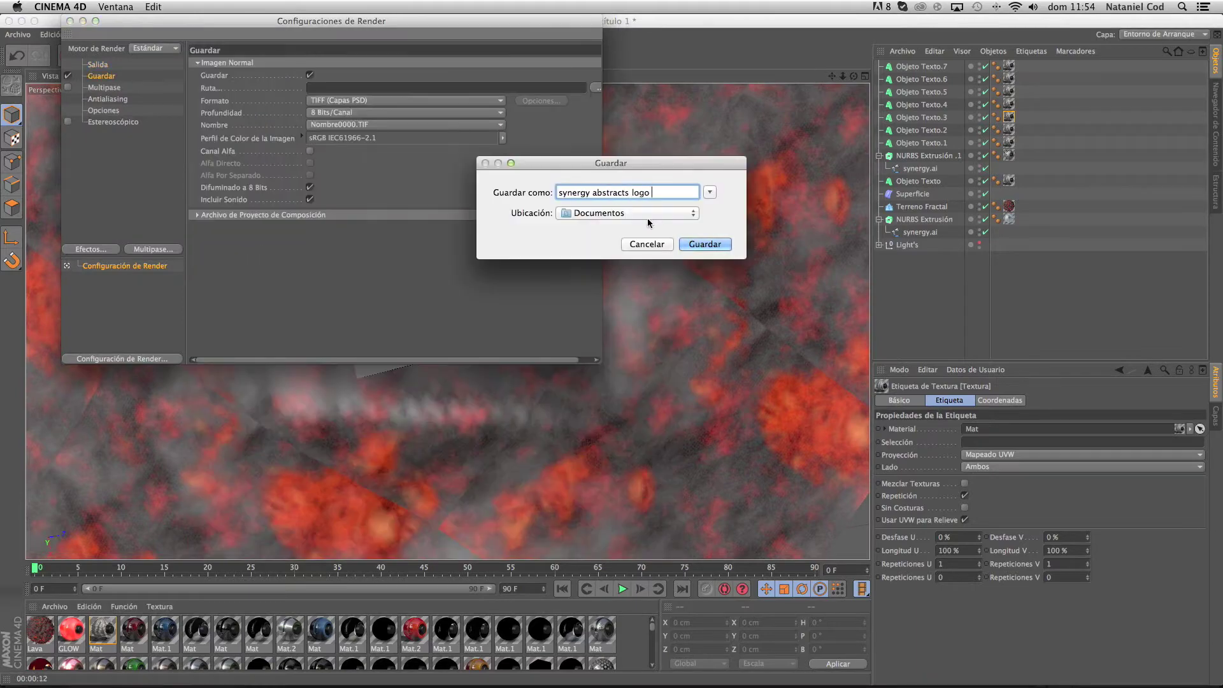
Set the render output to "synergy abstracts logo" in the Pedidos folder and render the 1600x900 image to the picture viewer.
click(648, 215)
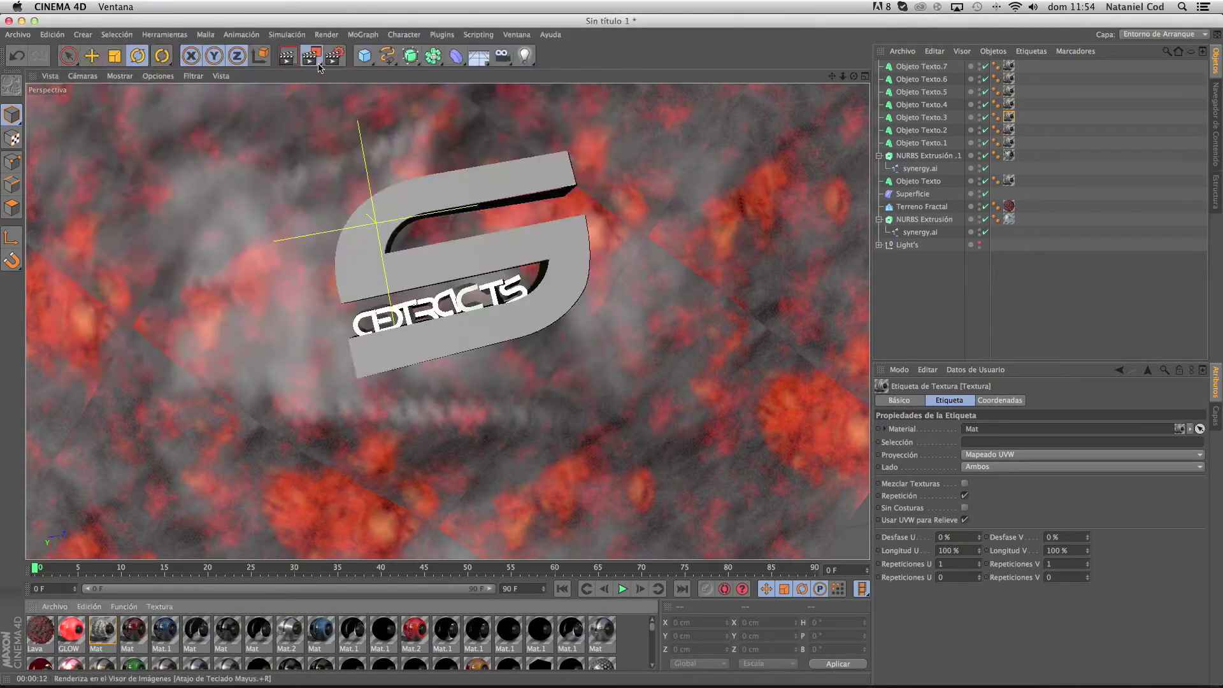
click(197, 638)
text(h)
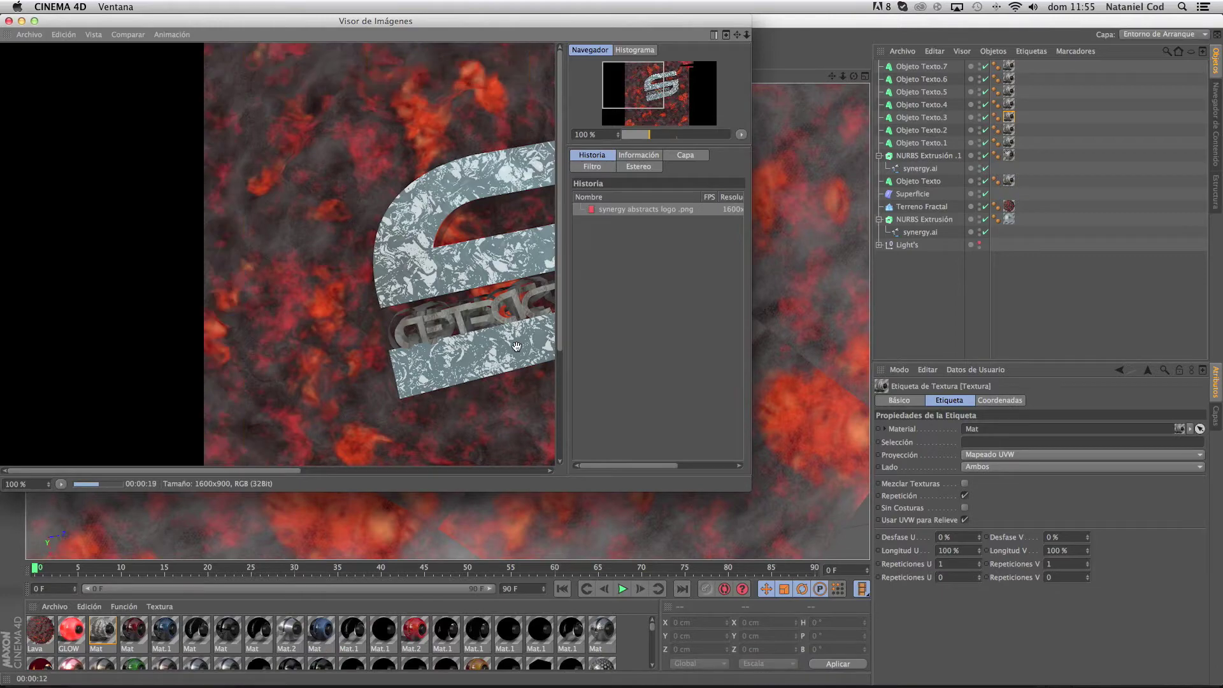
drag(516, 346, 198, 167)
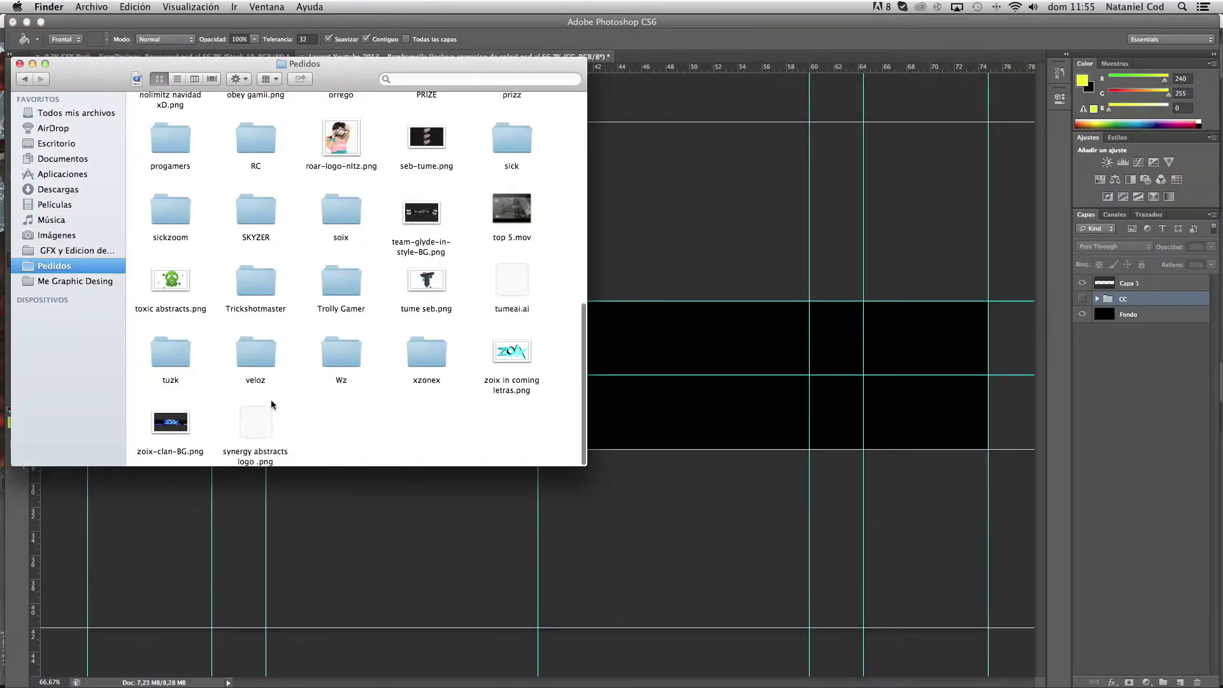
Place the lava-background logo render in the Photoshop YouTube layout document and undo the eraser stroke on it.
click(735, 339)
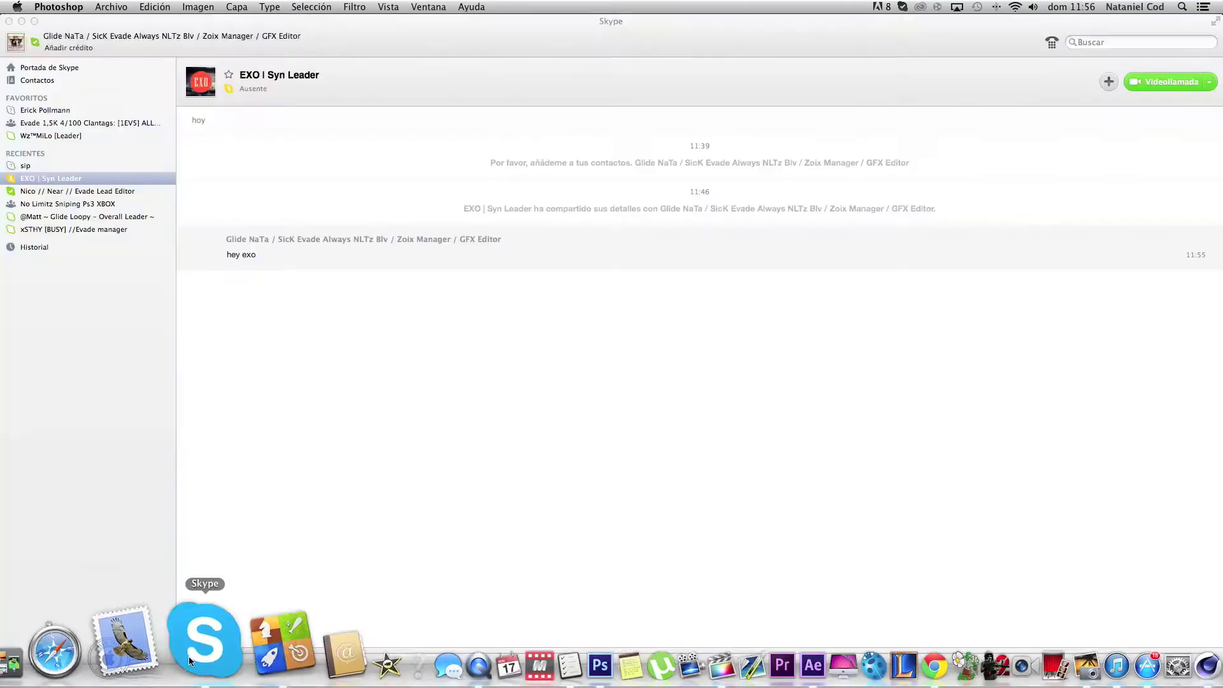
mouse_move(679, 389)
mouse_down()
mouse_move(681, 344)
mouse_move(657, 394)
mouse_up()
key(Return)
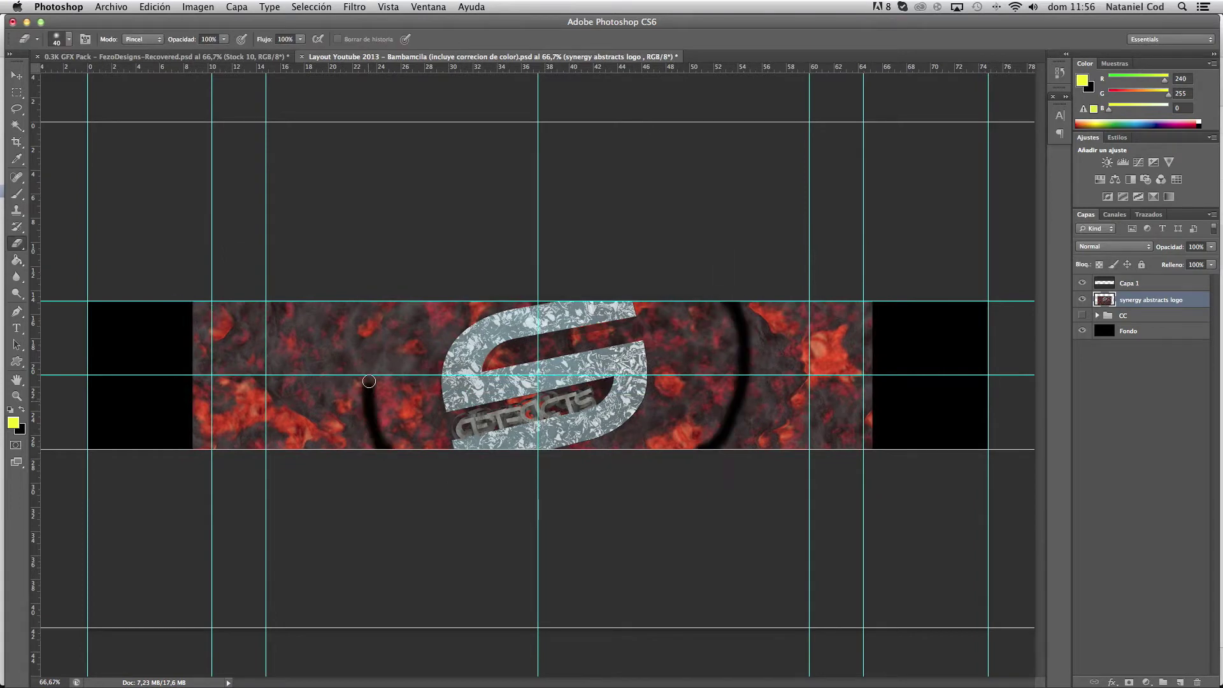
key(super+z)
Hide the Stocks group in the FezoDesigns GFX pack document and copy its Effects group into the YouTube layout.
key(ctrl+Tab)
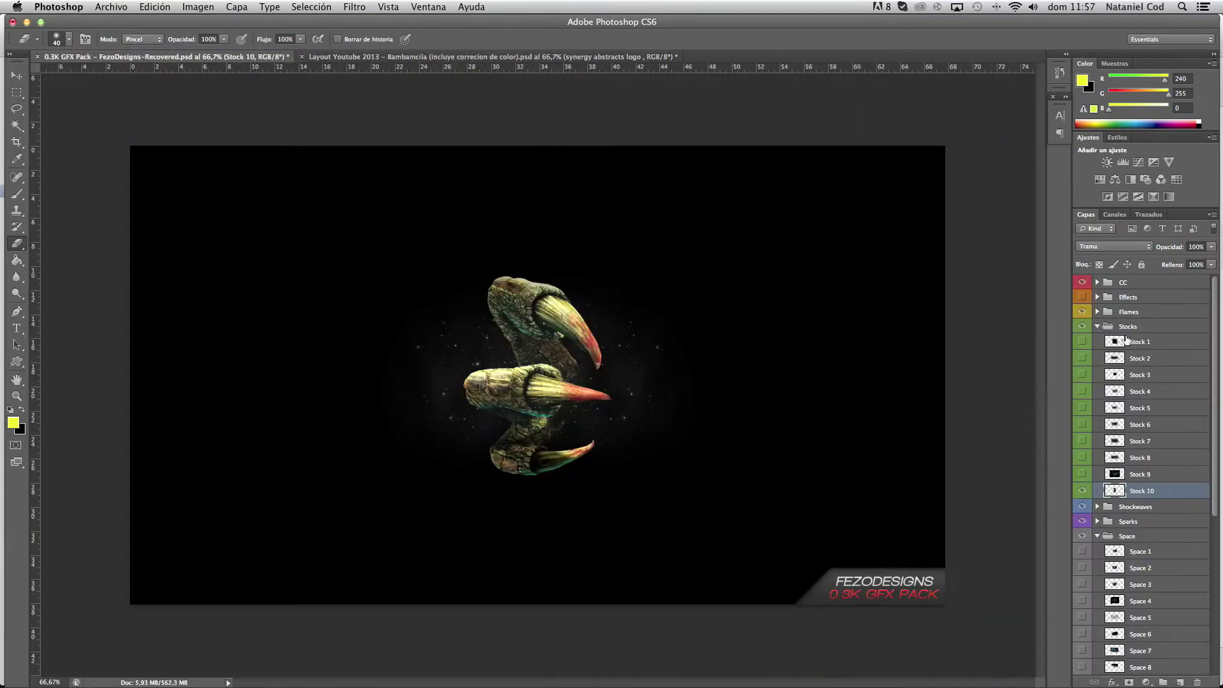
click(1082, 326)
drag(447, 61, 1102, 323)
Try to trace the S logo's outline with a Pen tool path.
key(z)
key(ctrl+plus)
key(ctrl+plus)
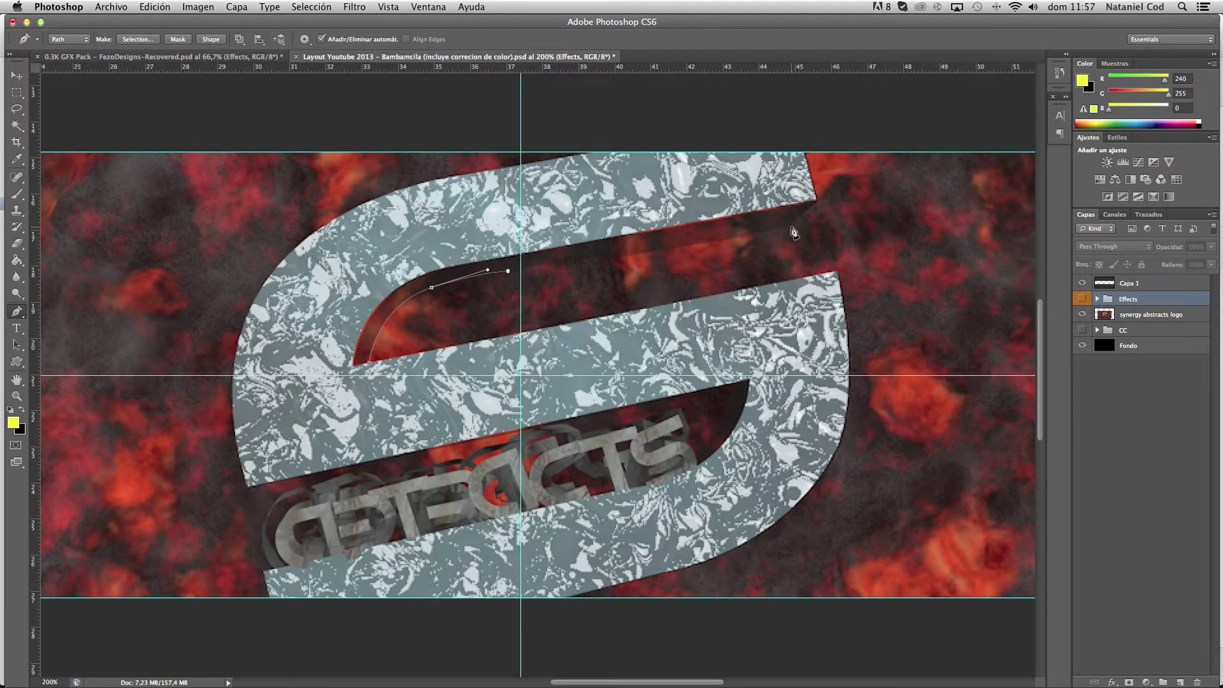
scroll(476, 616, down, 3)
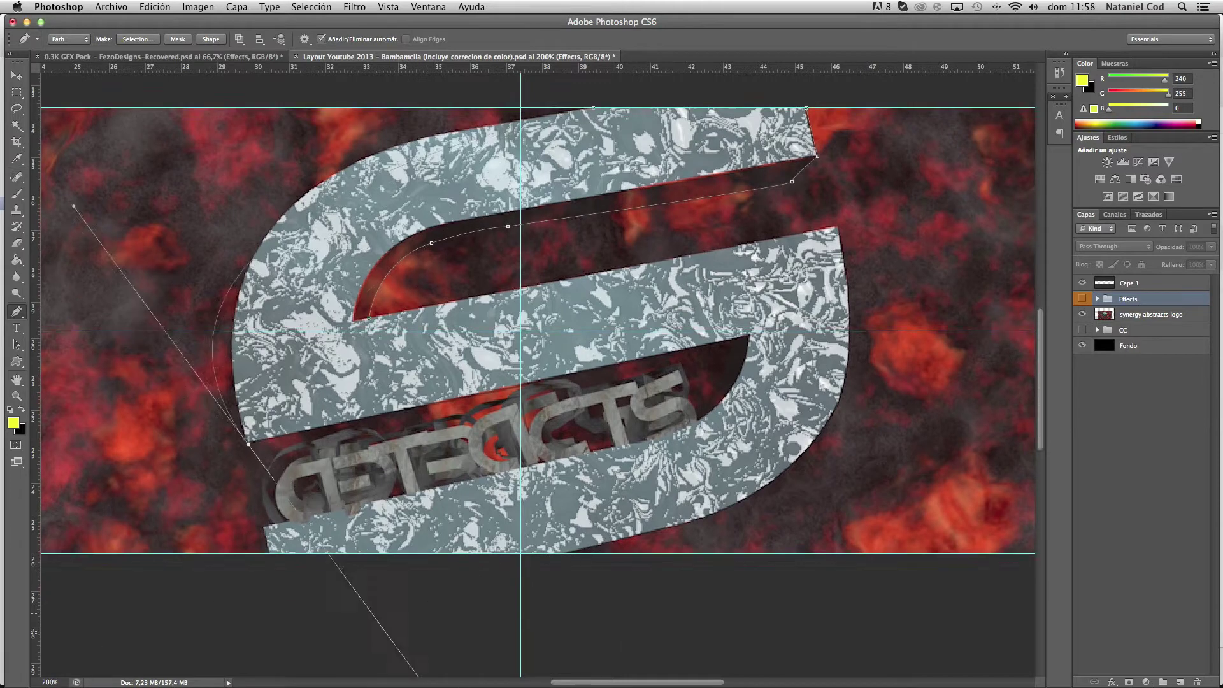
click(1160, 324)
right_click(181, 381)
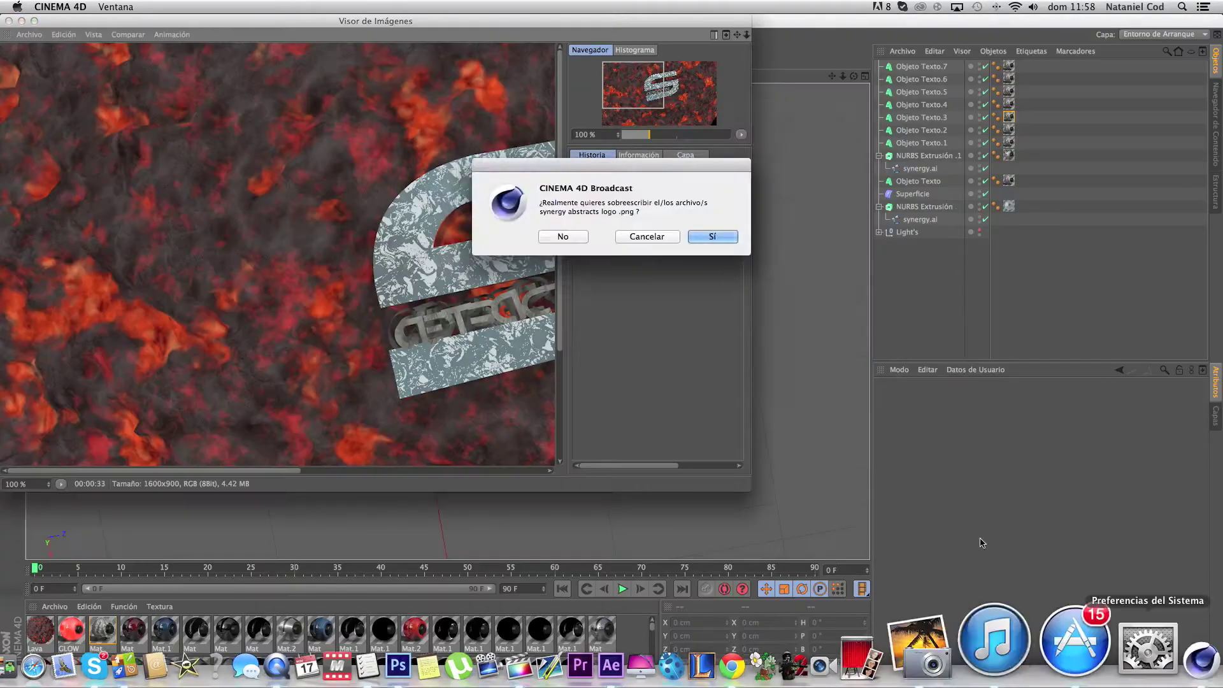
Switch to Cinema 4D, re-render the logo without its lava background over the same PNG, and place it in the Photoshop layout.
click(96, 667)
click(1186, 650)
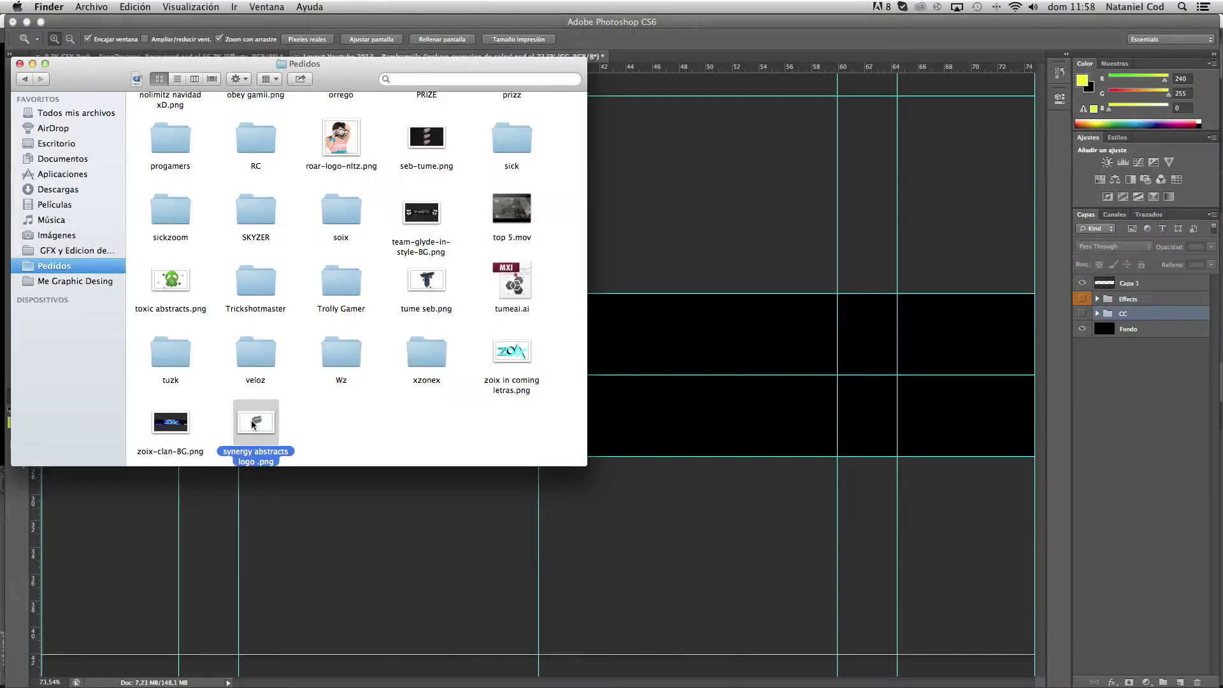
drag(259, 506, 650, 368)
key(Return)
Show the Effects group and its Effects 4 layer, transform that layer over the logo, and set its opacity to 38%.
click(1097, 299)
click(1082, 299)
click(1082, 363)
click(1140, 363)
key(ctrl+t)
drag(813, 469, 732, 500)
key(Return)
click(1210, 247)
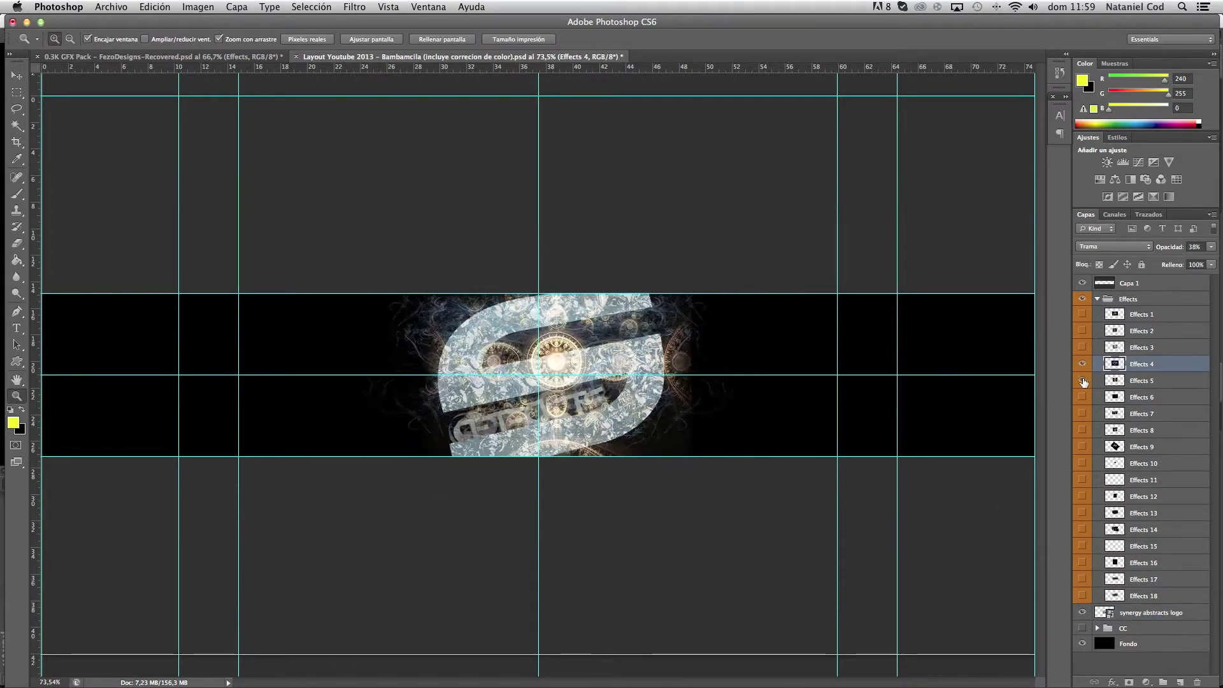
key(Return)
Show the Effects 11 layer and move it up and to the left over the banner.
click(1082, 479)
click(1140, 480)
key(ctrl+t)
drag(712, 362, 538, 191)
key(Return)
Show the Effects 12 layer and move its pattern toward the banner's lower right.
click(1082, 496)
click(1140, 497)
key(ctrl+t)
drag(829, 456, 885, 519)
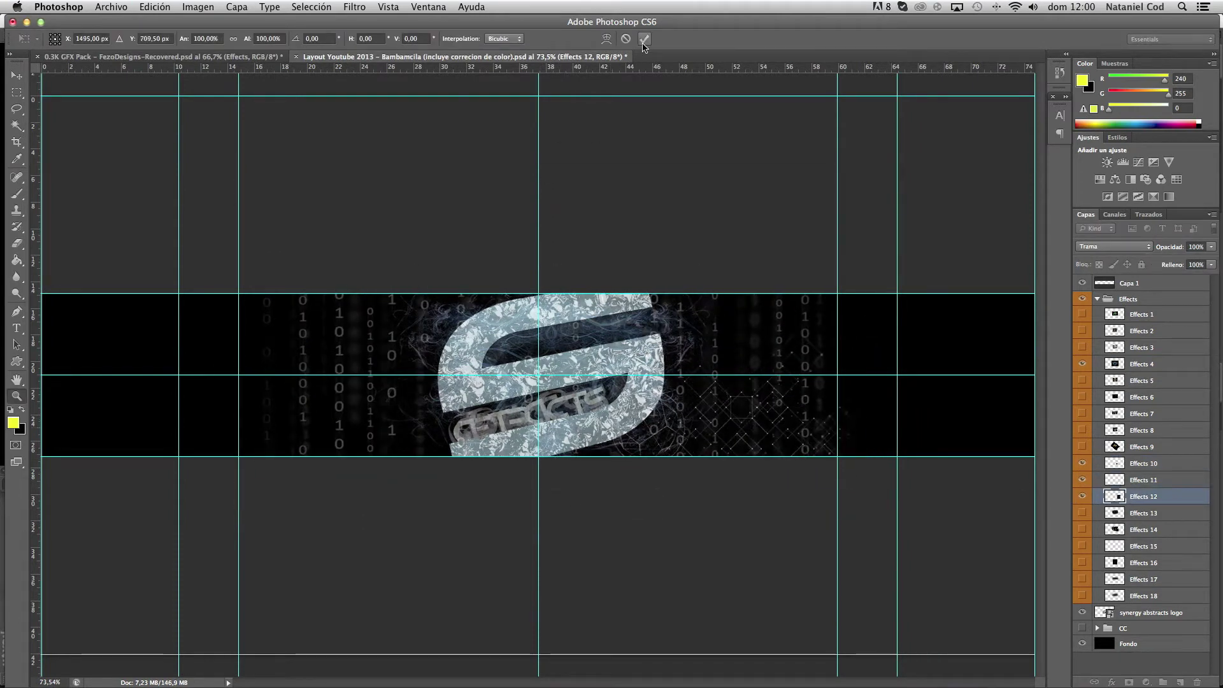
key(Return)
Try the Effects 13 layer over the banner and shift effect artwork to the right of the logo.
click(1082, 512)
click(1140, 513)
key(ctrl+t)
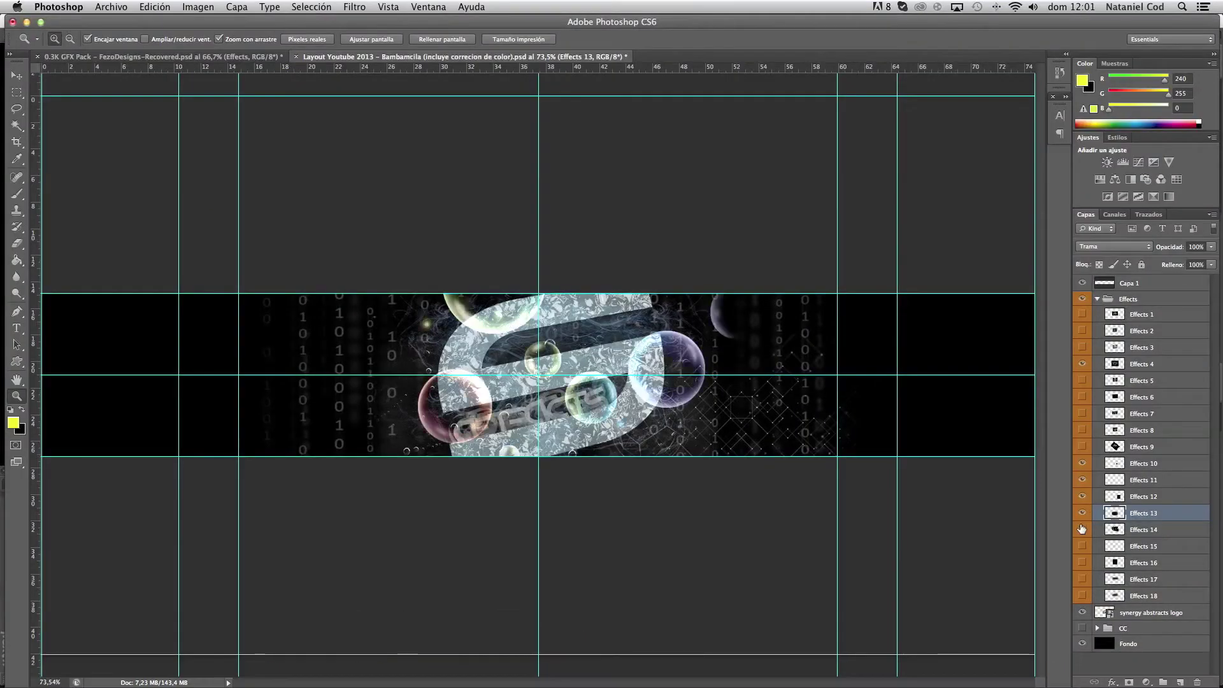
key(ctrl+t)
drag(570, 372, 672, 399)
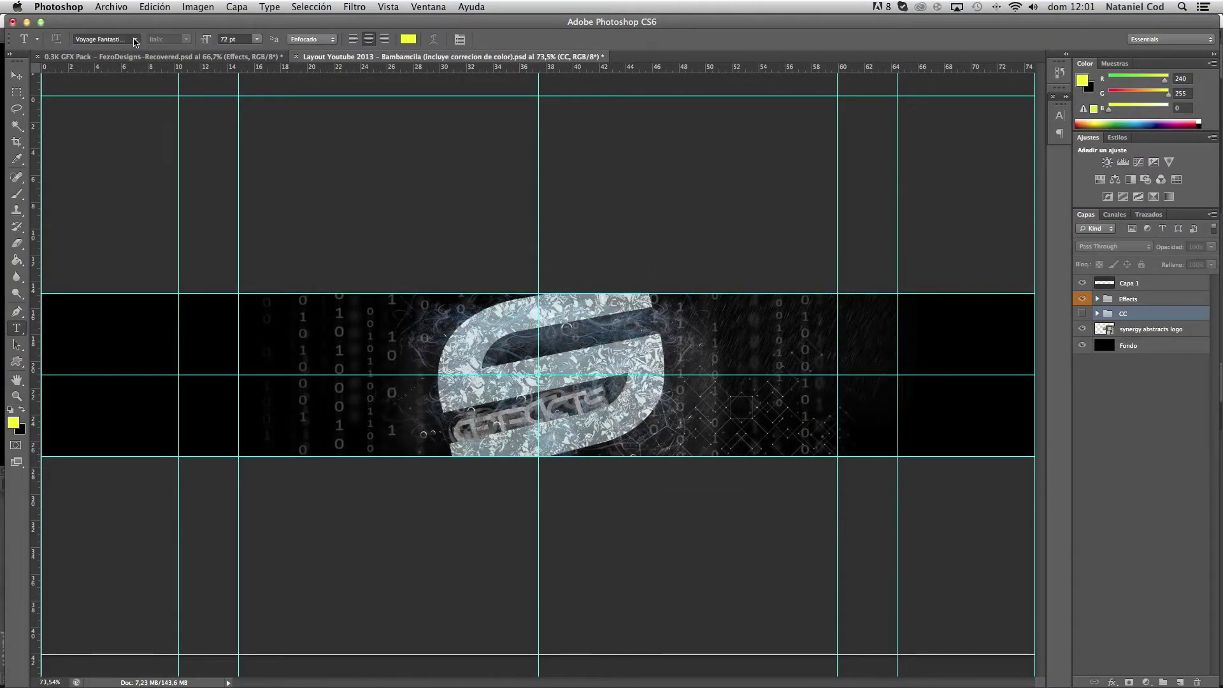
Start a new text layer on the banner's left side using a Voyage Fantastique font.
click(135, 42)
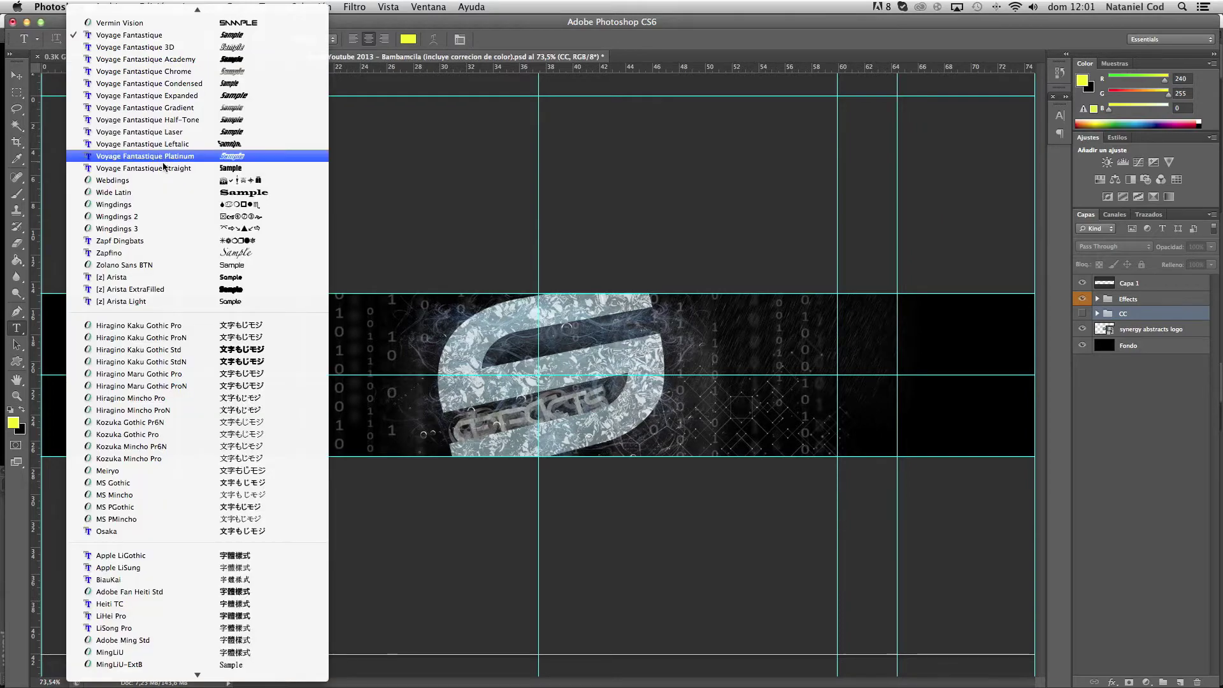
click(164, 155)
click(325, 400)
Enter the title SYNERGY ABSTRACTS on the banner in the 72 pt Trajan Pro font.
click(135, 39)
scroll(159, 191, up, 15)
click(155, 42)
text(A)
click(135, 39)
scroll(160, 90, down, 10)
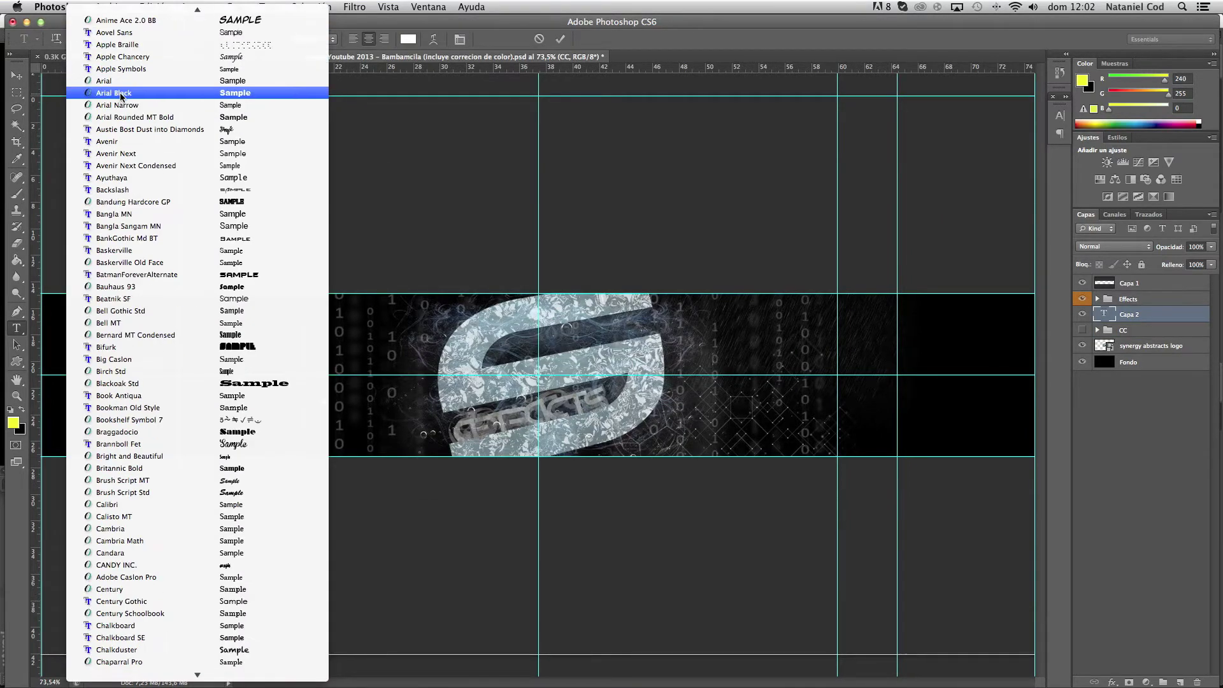
scroll(210, 652, down, 20)
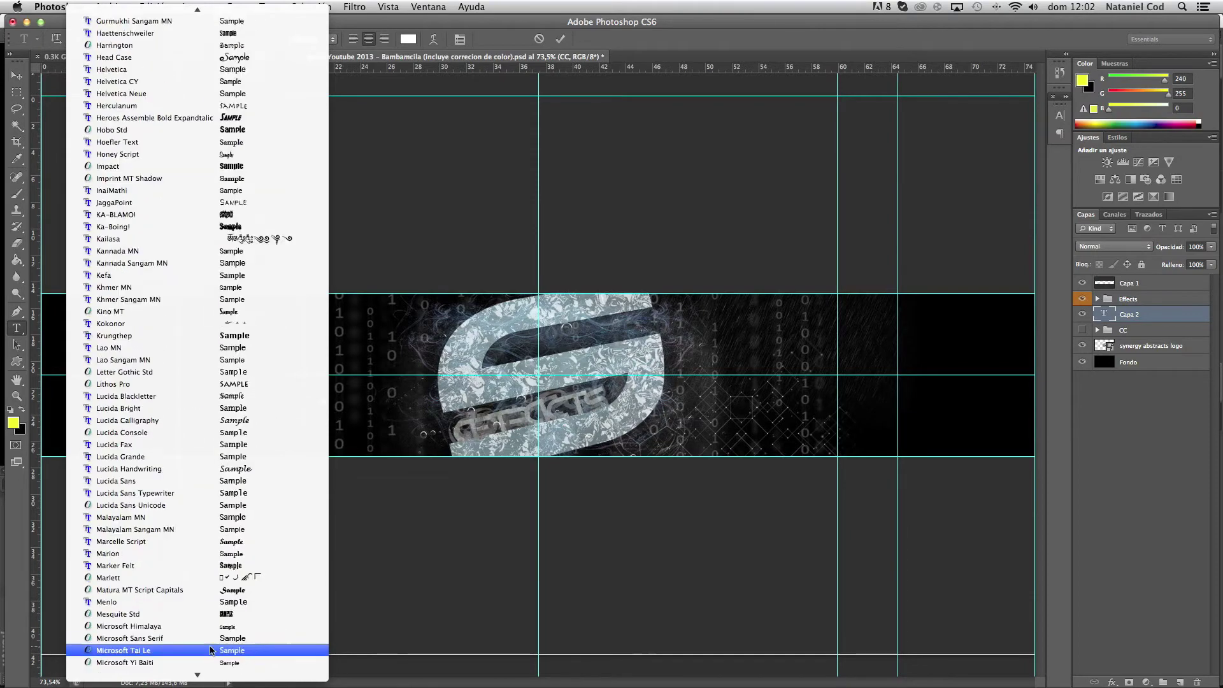
click(204, 638)
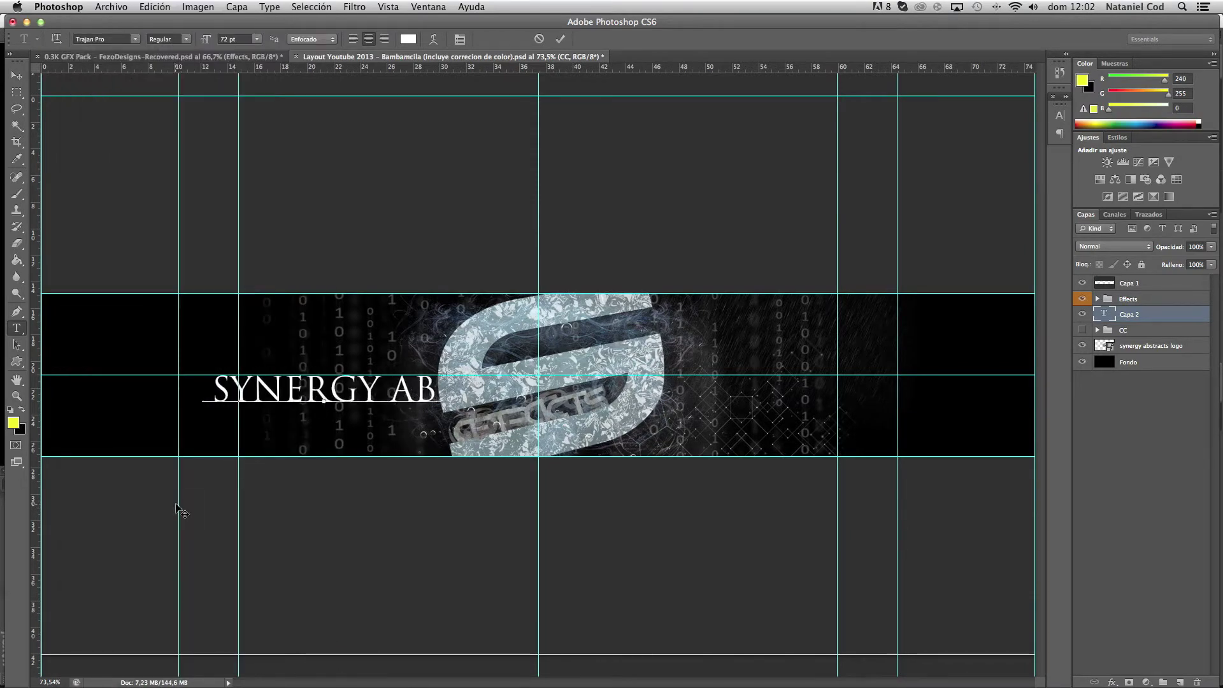
Scale the title to about 11.9 by 1.5 cm and place it beside the logo's right edge, above the centre guide.
key(super+t)
drag(516, 406, 254, 393)
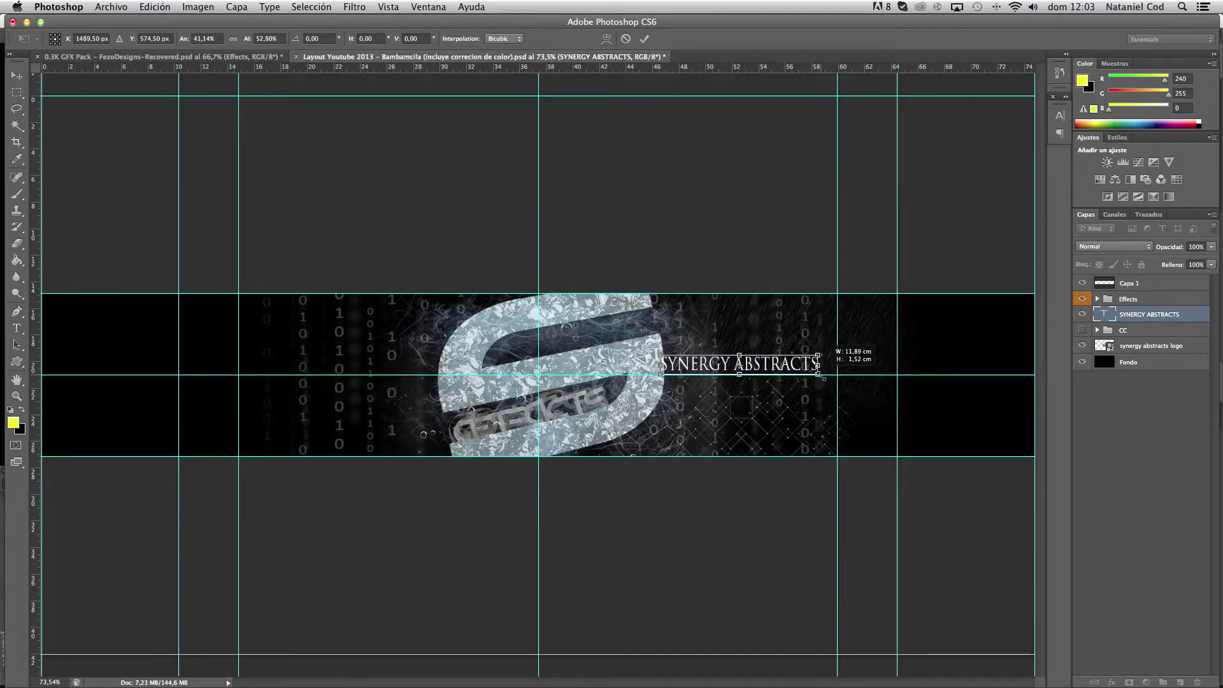
key(super+Return)
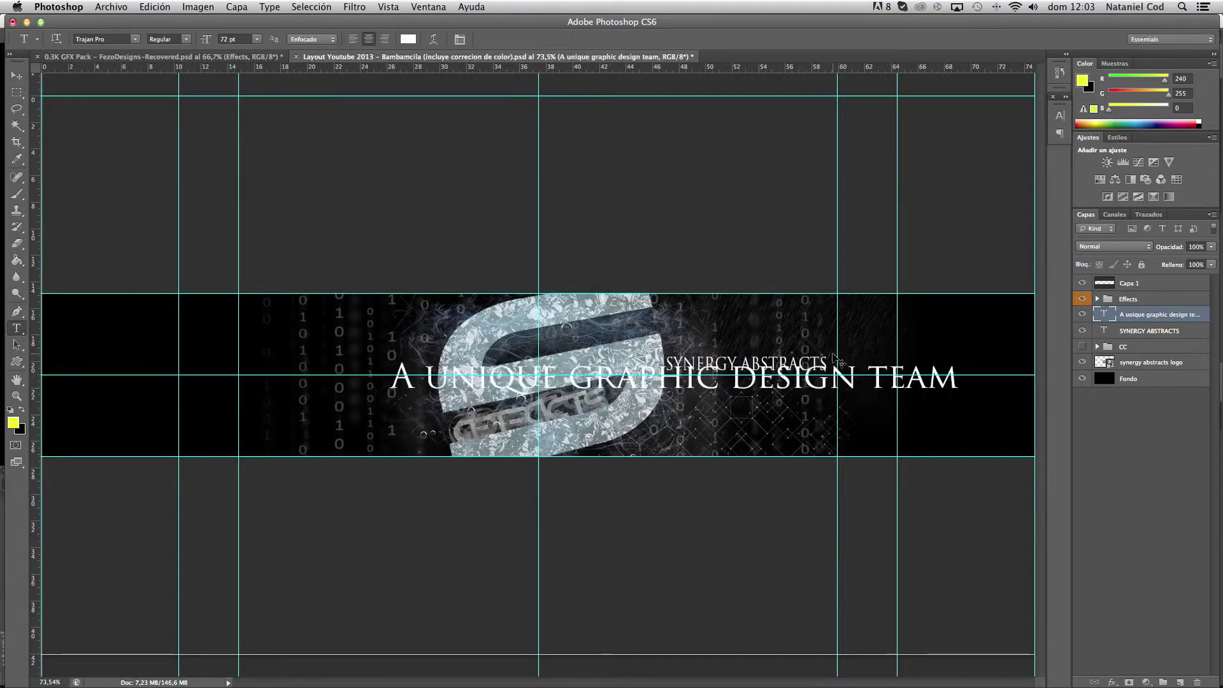
Add the tagline "A unique graphic design team", shrink it and place it directly below the SYNERGY ABSTRACTS title.
key(super+t)
drag(889, 389, 604, 372)
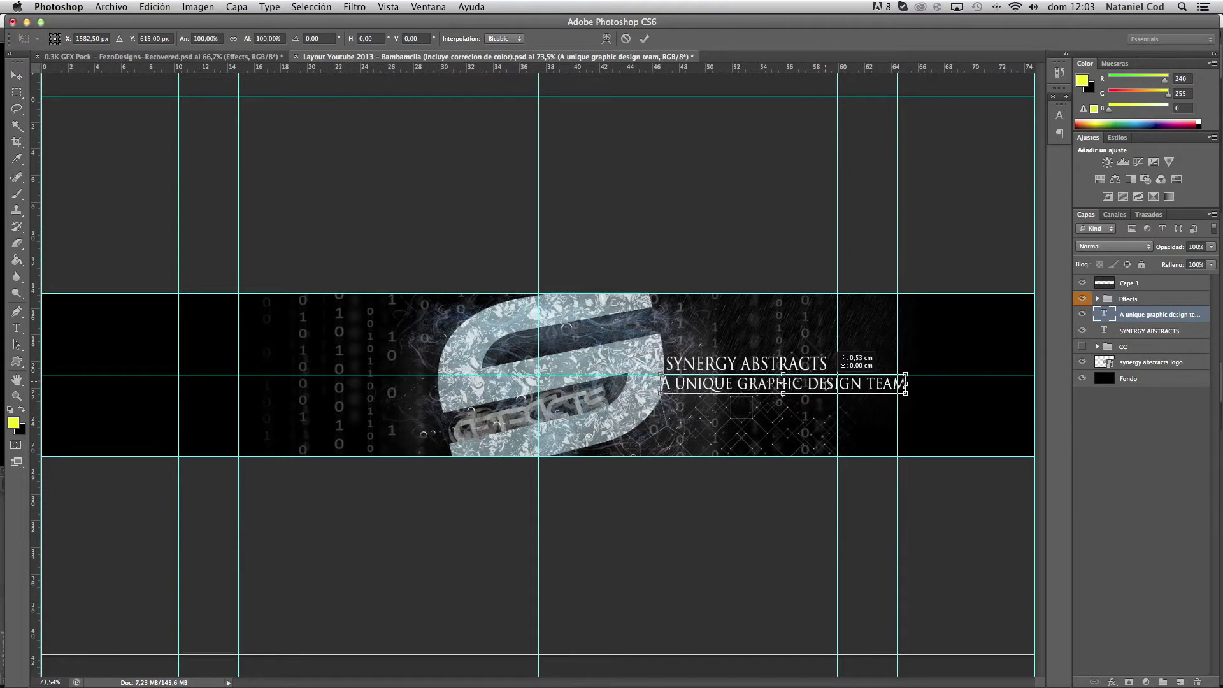
key(Return)
Give both text layers Bisel y relieve, Trazo, Resplandor interior and Satinado layer styles.
double_click(1197, 314)
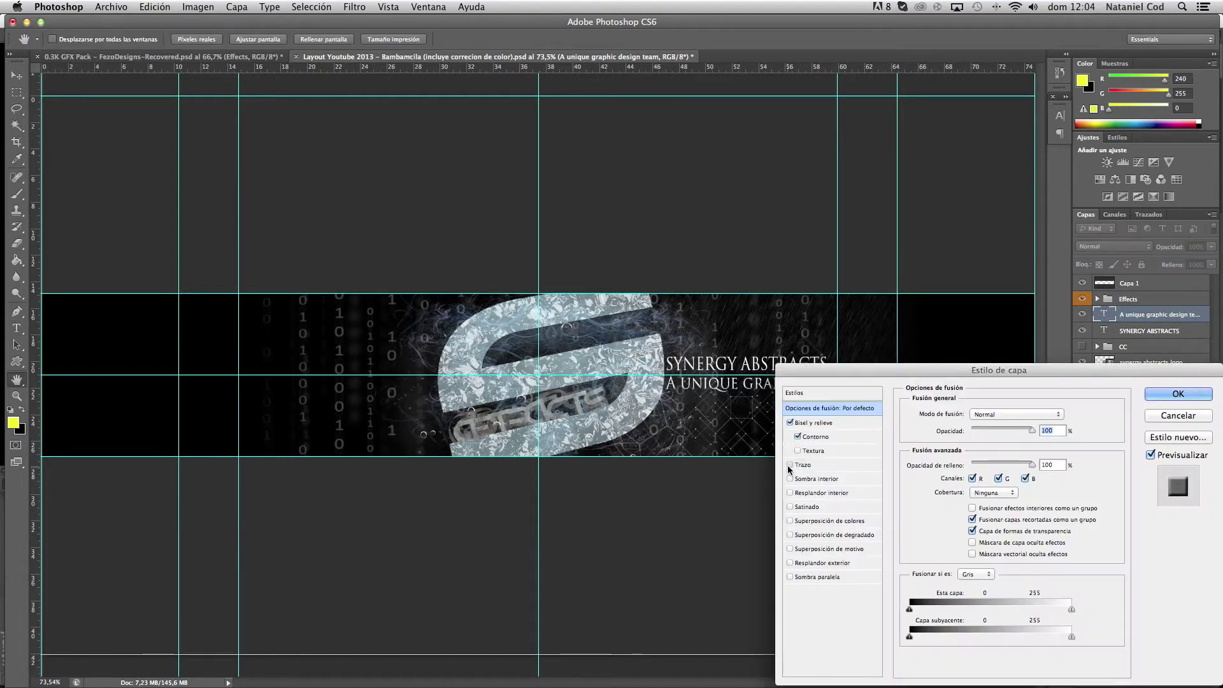
click(1177, 393)
double_click(1194, 392)
drag(955, 370, 1060, 412)
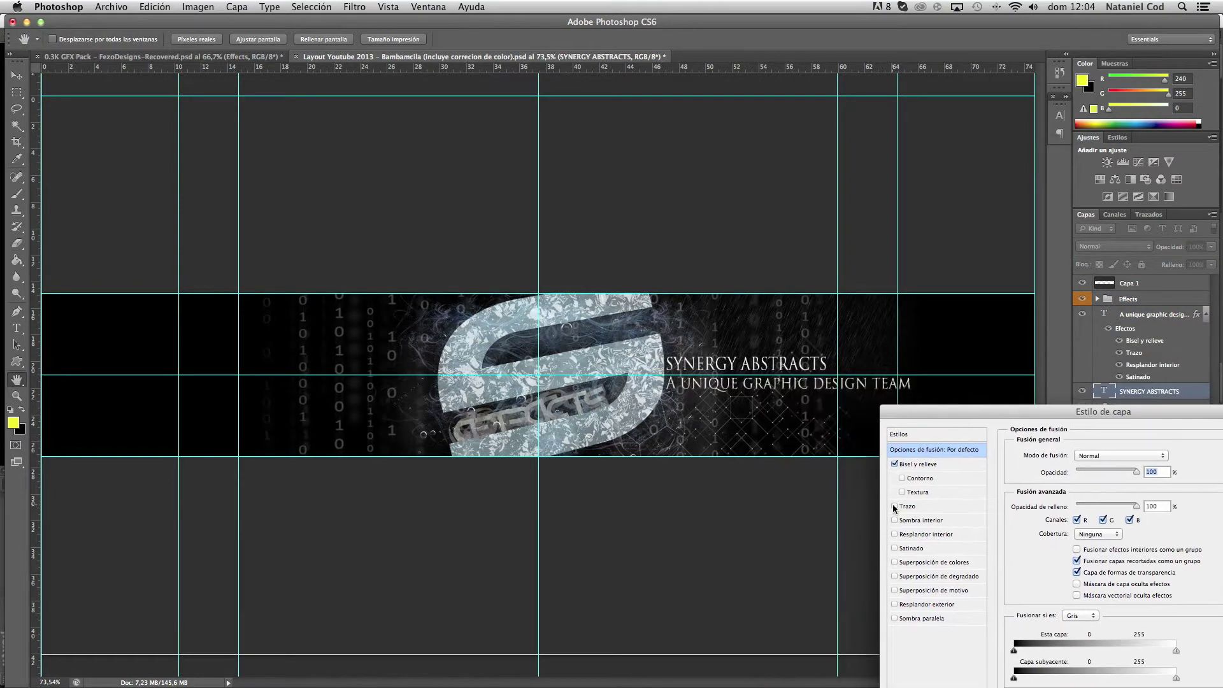
key(Return)
Add a new layer with default colours above the logo and place an enlarged, more transparent logo copy over it.
key(d)
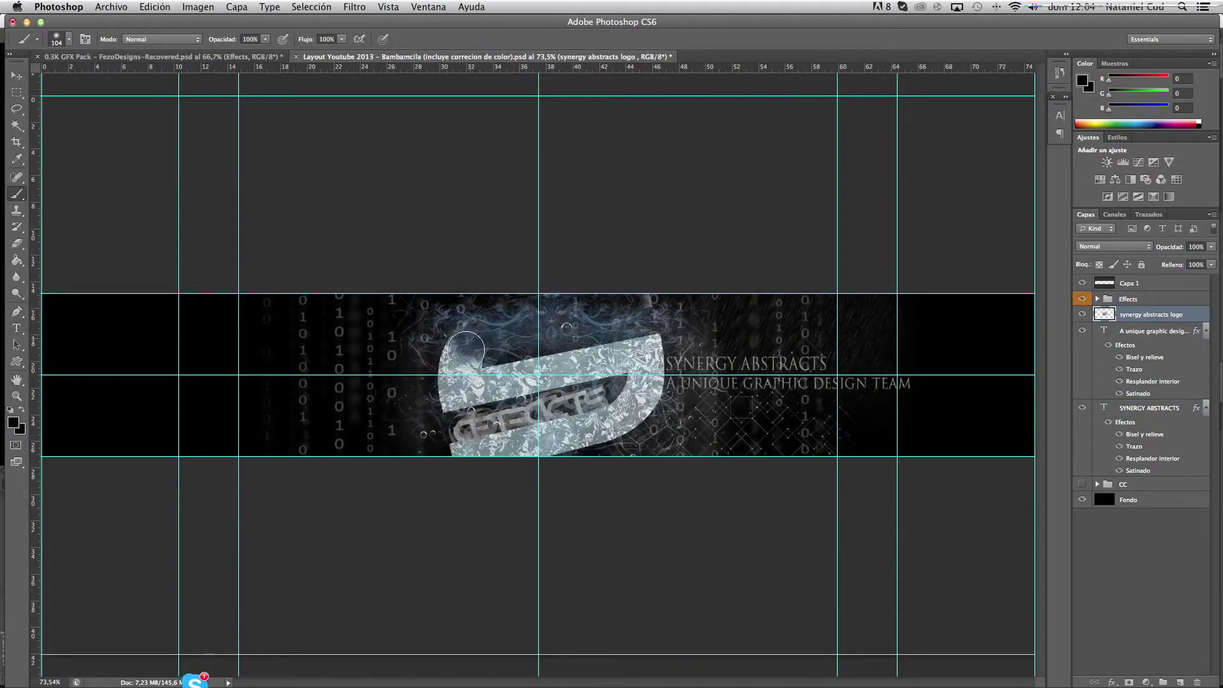
key(super+shift+alt+n)
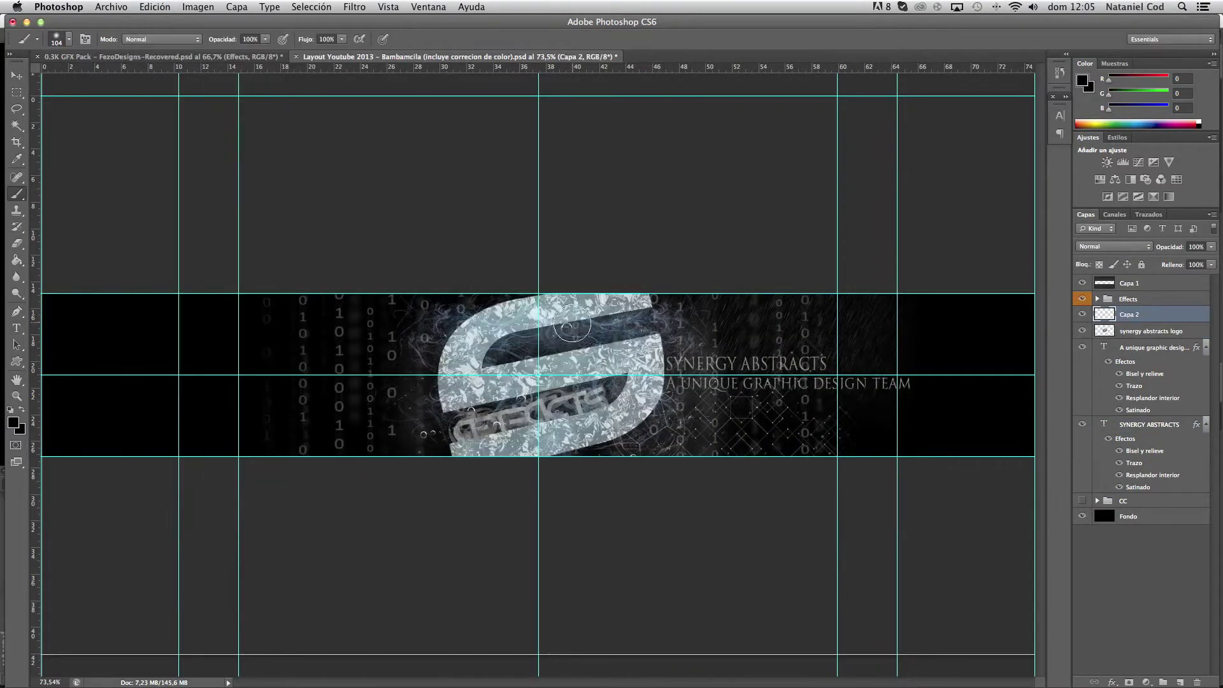
click(1151, 331)
key(super+j)
drag(1161, 331, 1160, 312)
key(super+t)
drag(437, 274, 401, 262)
key(Return)
drag(1211, 247, 1194, 261)
With the logo copy temporarily hidden, enlarge the Capa 2 layer to match it and set the blend mode to Overlay.
click(1082, 314)
click(1140, 331)
key(shift+alt+o)
key(super+t)
drag(442, 270, 395, 262)
key(Return)
click(1081, 314)
Move the title and tagline together slightly to the right, clear of the enlarged logo.
click(1153, 364)
shift+click(1149, 441)
drag(879, 366, 906, 366)
key(e)
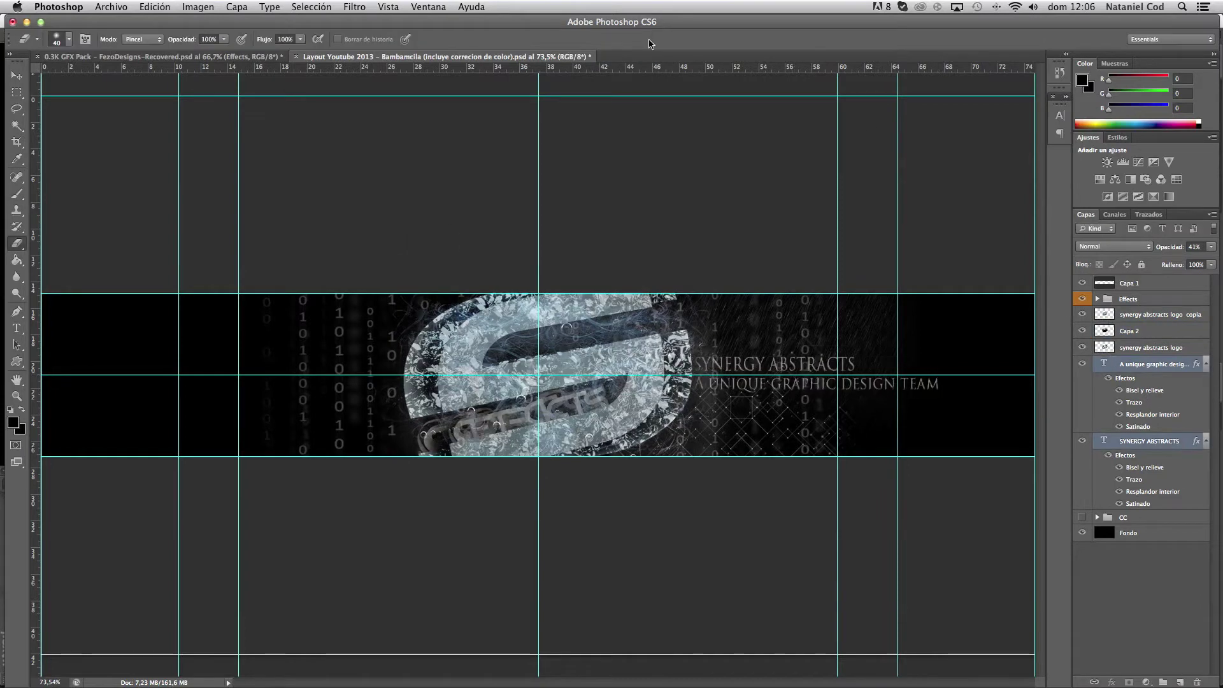
click(1146, 682)
click(1146, 450)
drag(951, 159, 1030, 189)
drag(1173, 364, 1198, 682)
click(1171, 311)
Add Brillo/contraste and Curvas adjustment layers above all layers, raising the midtones of the RGB curve.
click(1146, 682)
click(1146, 514)
drag(951, 160, 879, 189)
click(1138, 162)
mouse_move(939, 230)
mouse_down()
mouse_move(917, 243)
mouse_move(936, 255)
mouse_move(955, 217)
mouse_up()
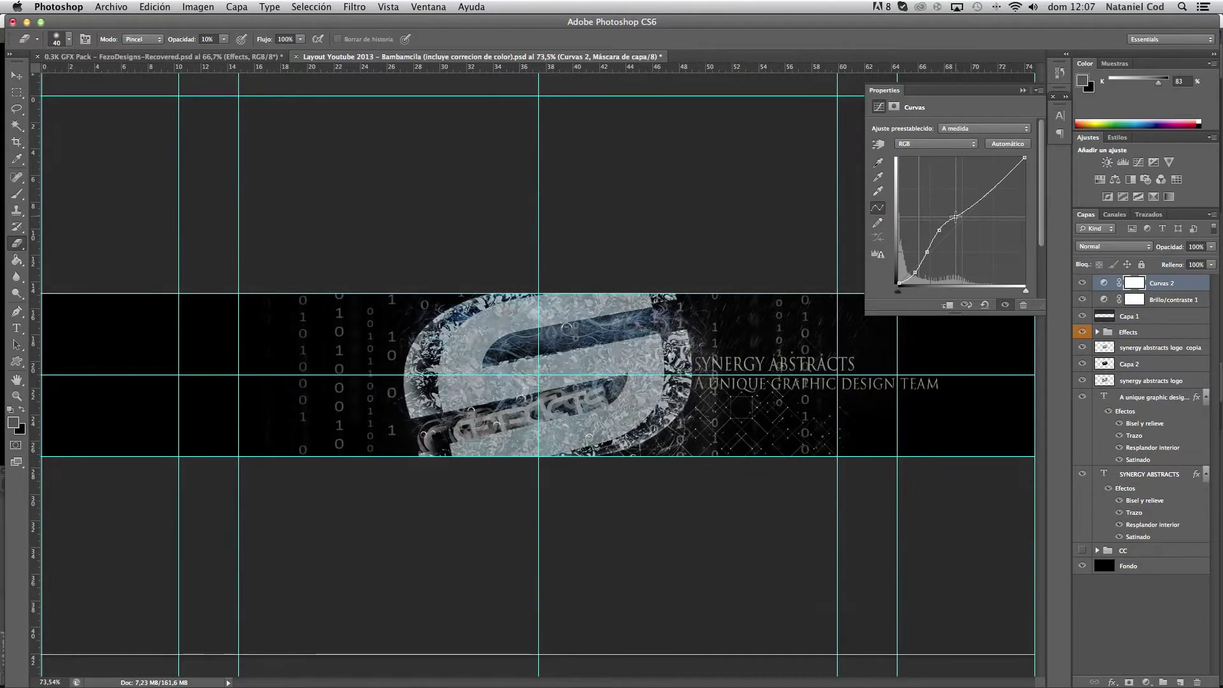
Duplicate the original logo layer and paint red over the copy while the other logo layers are hidden.
click(1151, 381)
key(super+j)
click(13, 422)
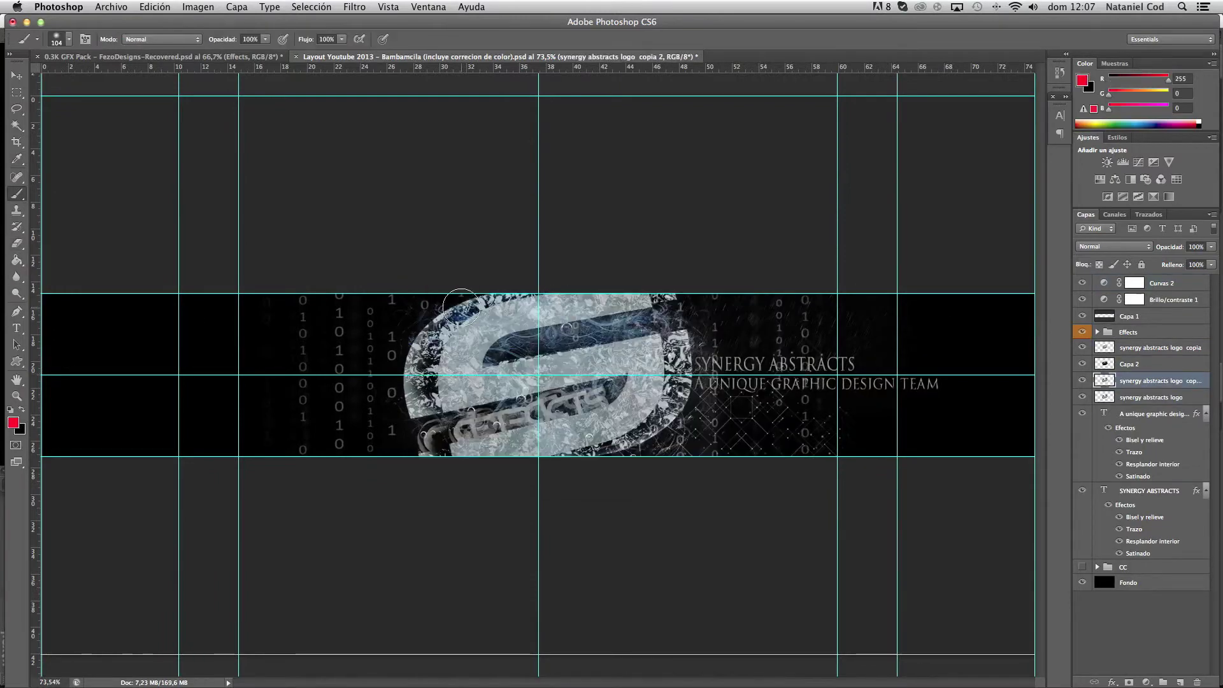
drag(1082, 348, 1082, 364)
click(1082, 397)
mouse_move(446, 318)
mouse_down()
mouse_move(592, 360)
mouse_move(677, 393)
mouse_move(449, 435)
mouse_up()
Set the red-painted copy to Trama blending beneath the original logo, with the hidden logo layers shown again.
click(1113, 246)
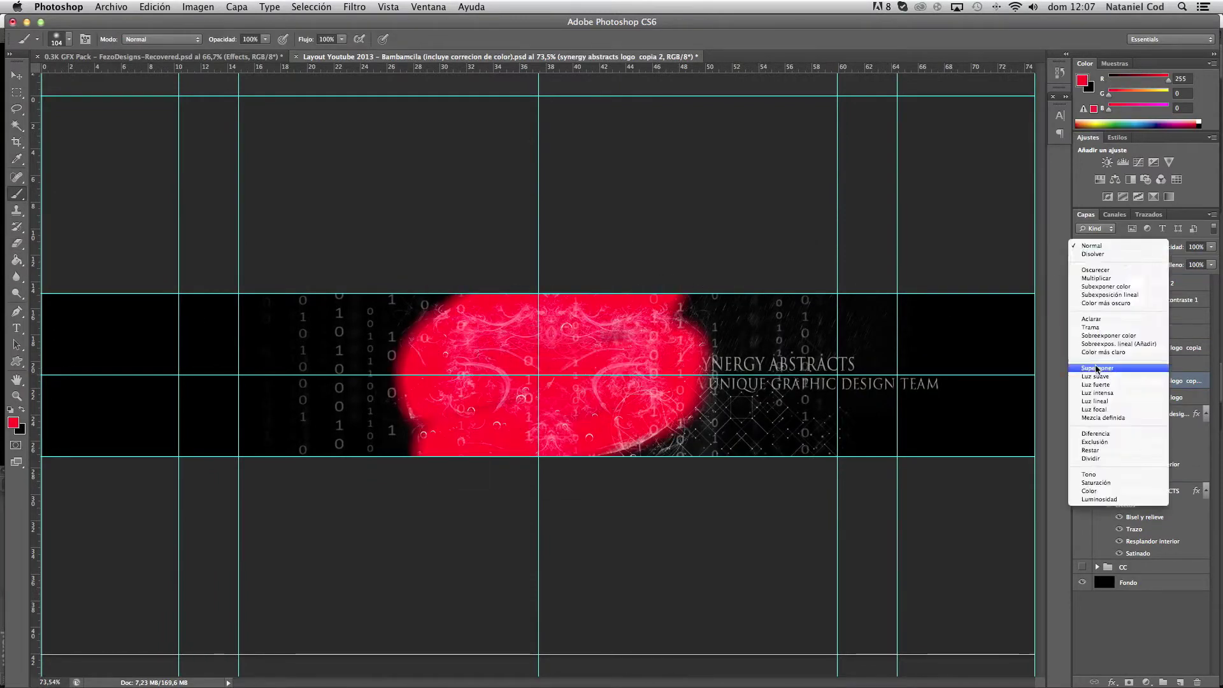
click(1105, 357)
drag(1081, 347, 1081, 364)
click(1082, 396)
drag(1150, 380, 1145, 402)
key(Up)
key(Up)
key(Up)
key(Up)
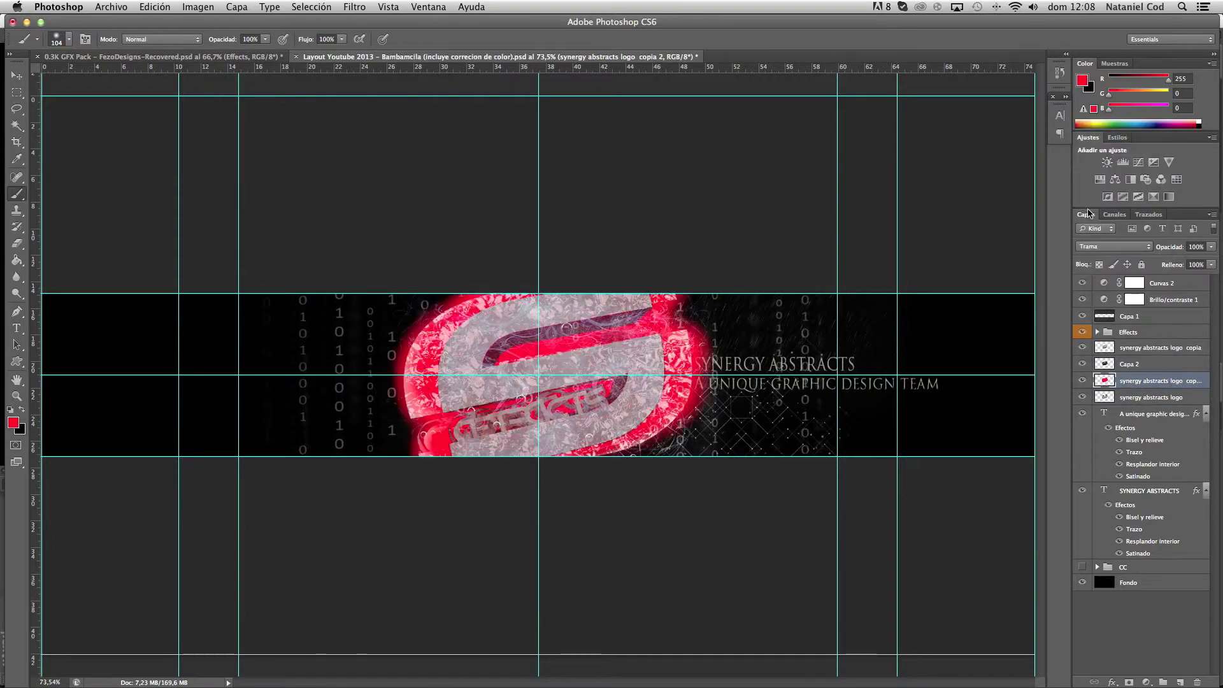
Move the title and tagline layers above Capa 1 in the layer stack.
click(1153, 413)
shift+click(1149, 490)
drag(1153, 413, 1160, 306)
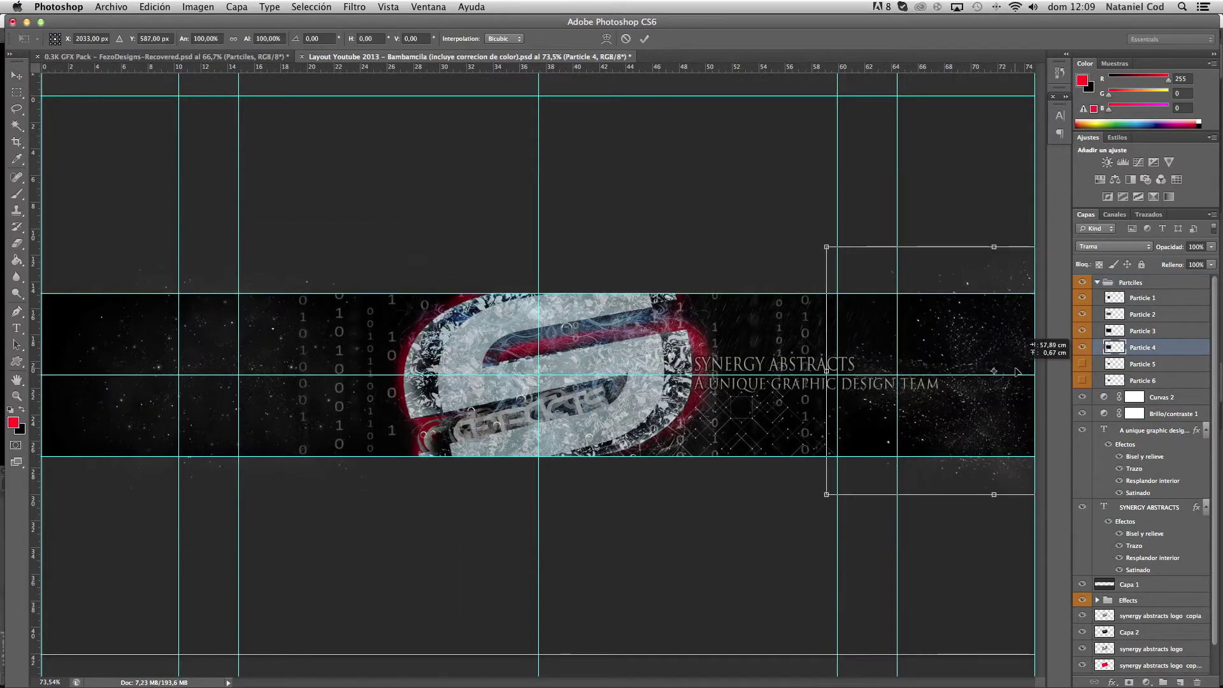
Position Particle 4 over the banner's right end and bring the Sparks group from the 0.3K GFX Pack into the banner.
drag(1017, 372, 1044, 421)
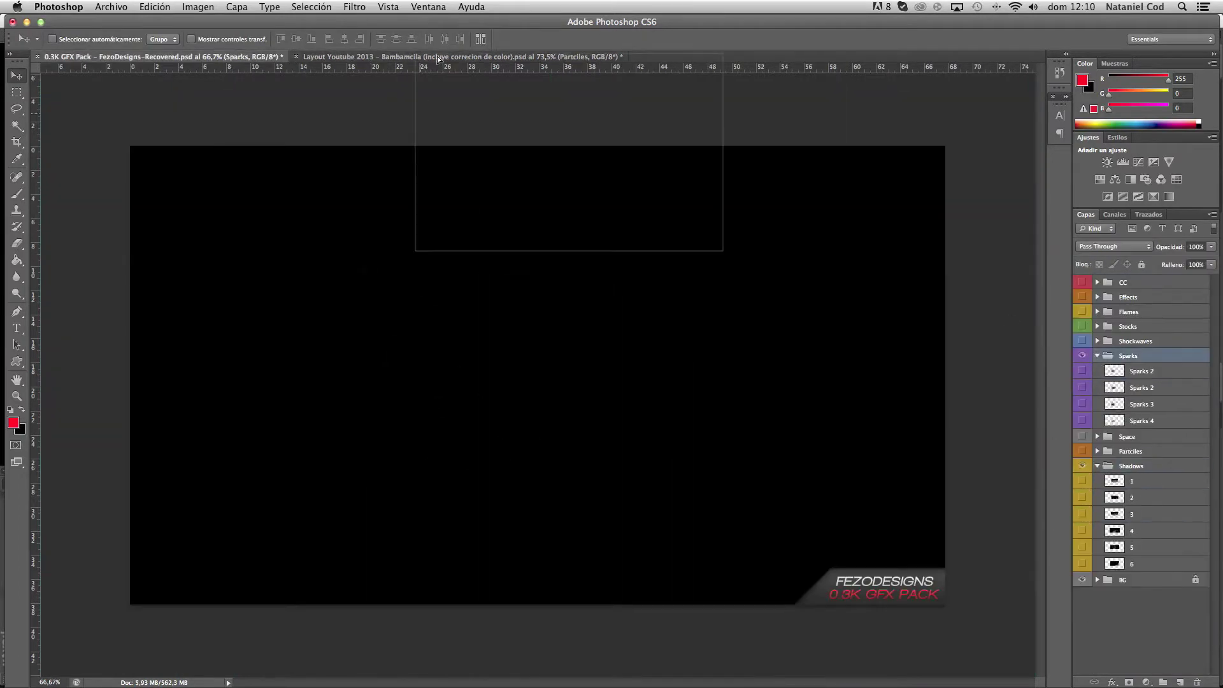
drag(438, 58, 538, 376)
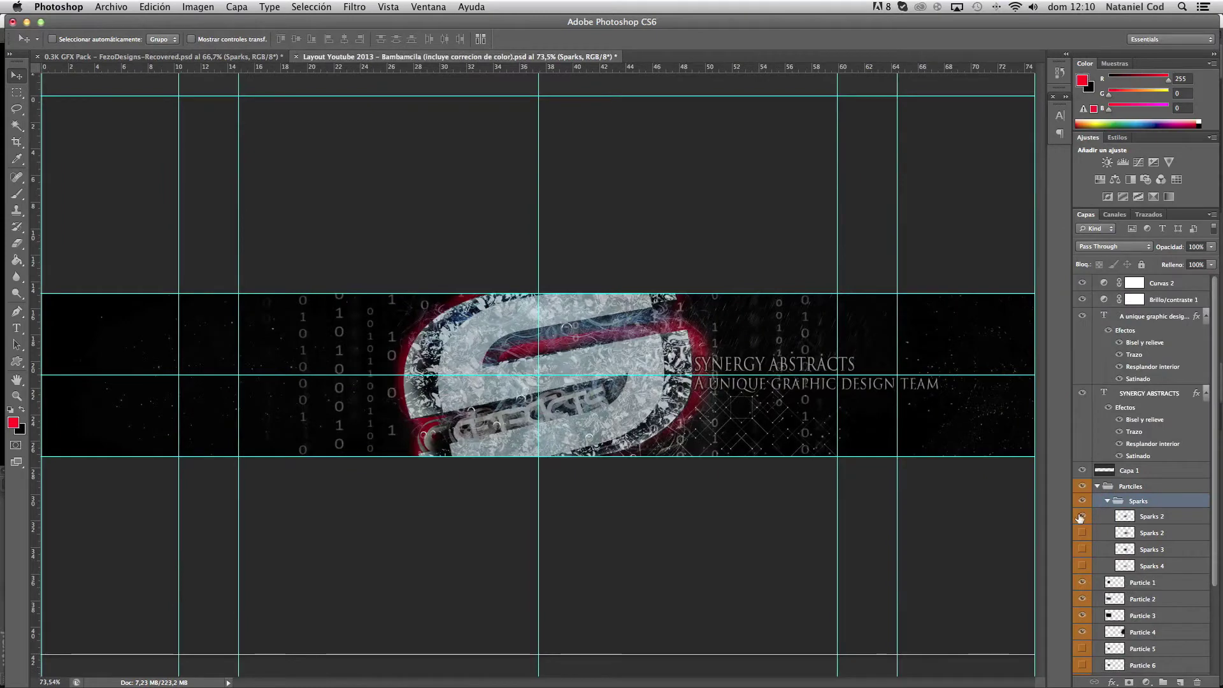
Place the Sparks 4 layer in the banner's lower-right corner and collapse the particles group.
key(super+z)
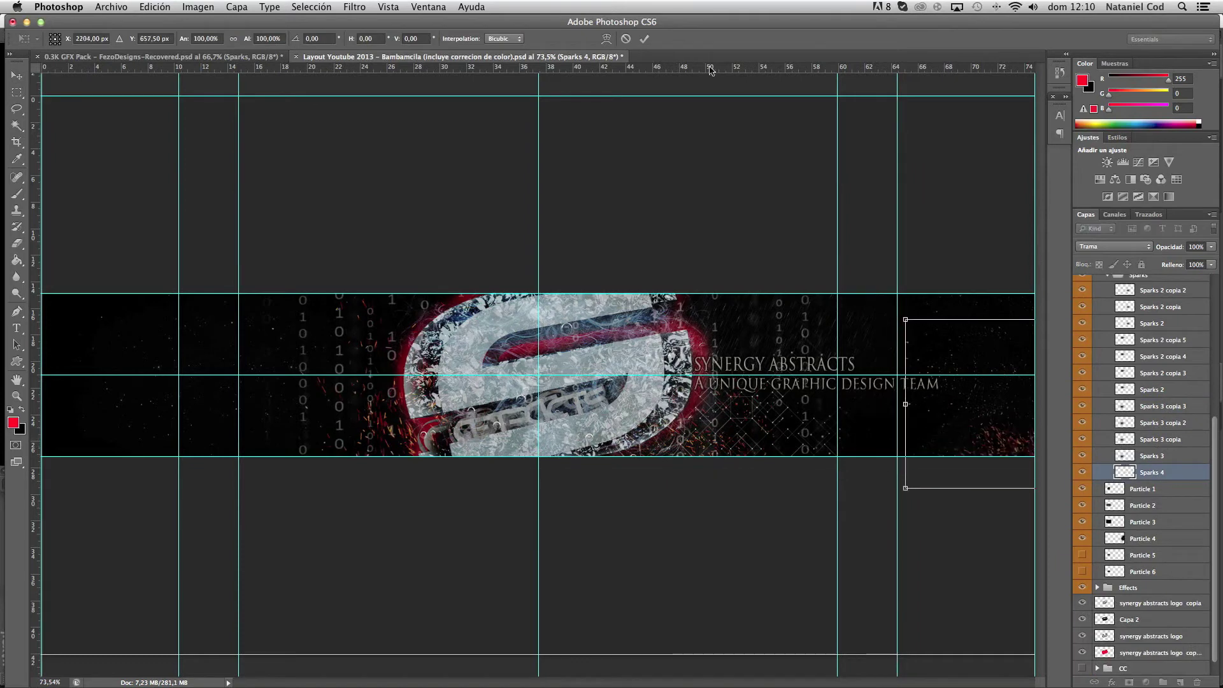
key(Return)
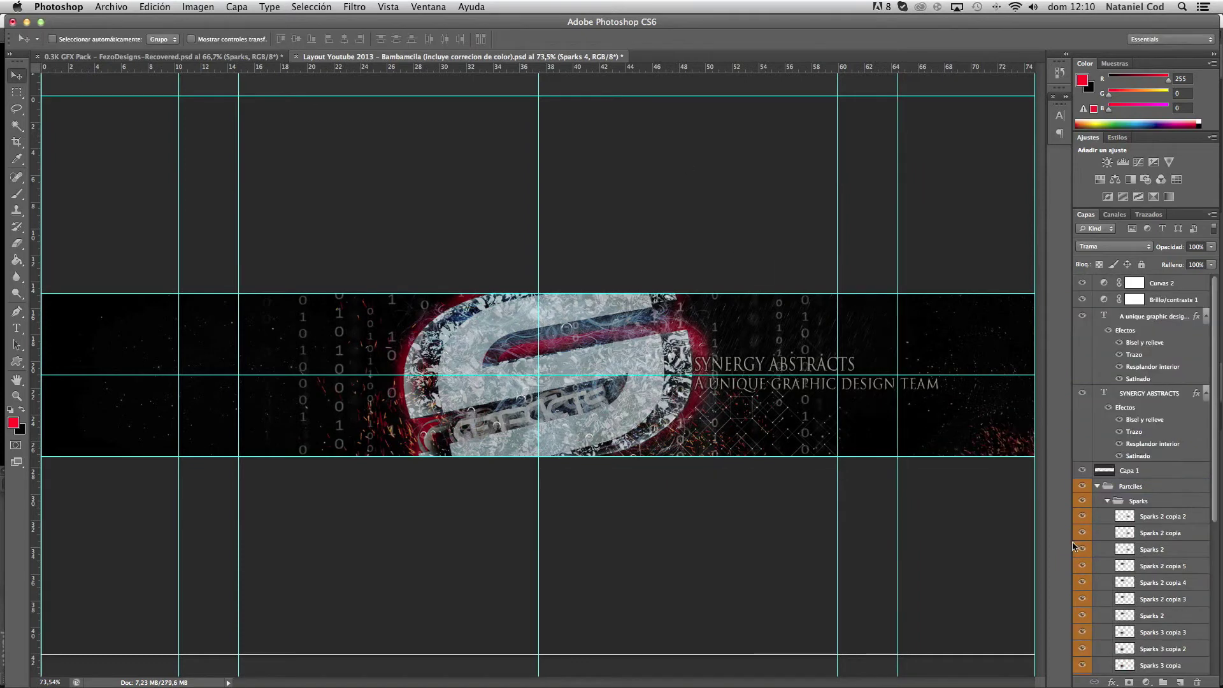
click(1097, 486)
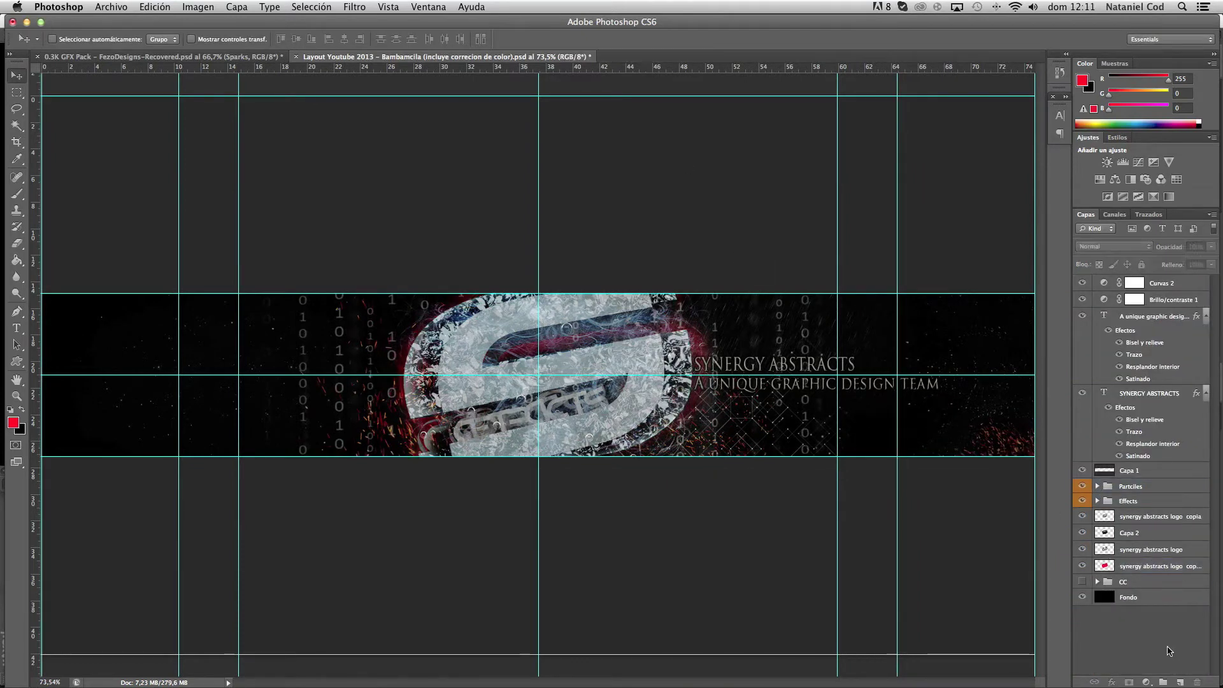
Add the designer's name as small white text in the banner's lower-right corner and give it a layer style.
click(13, 422)
click(448, 224)
click(742, 227)
click(966, 296)
text(NA)
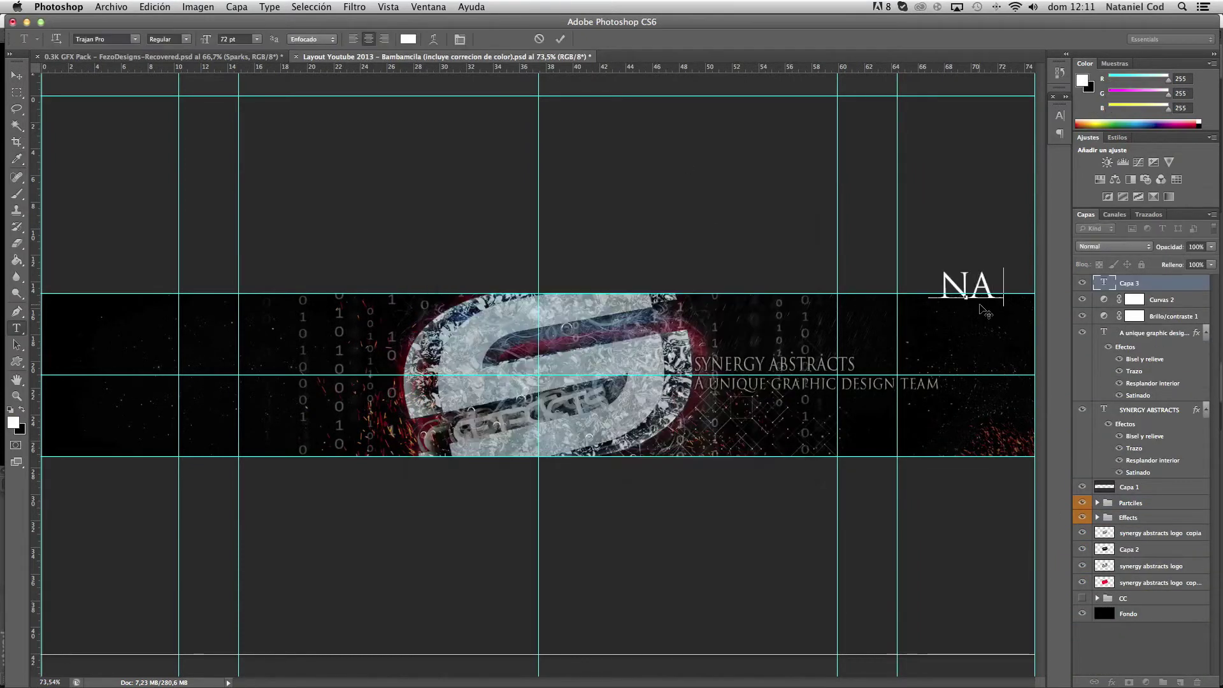
double_click(1186, 288)
key(Return)
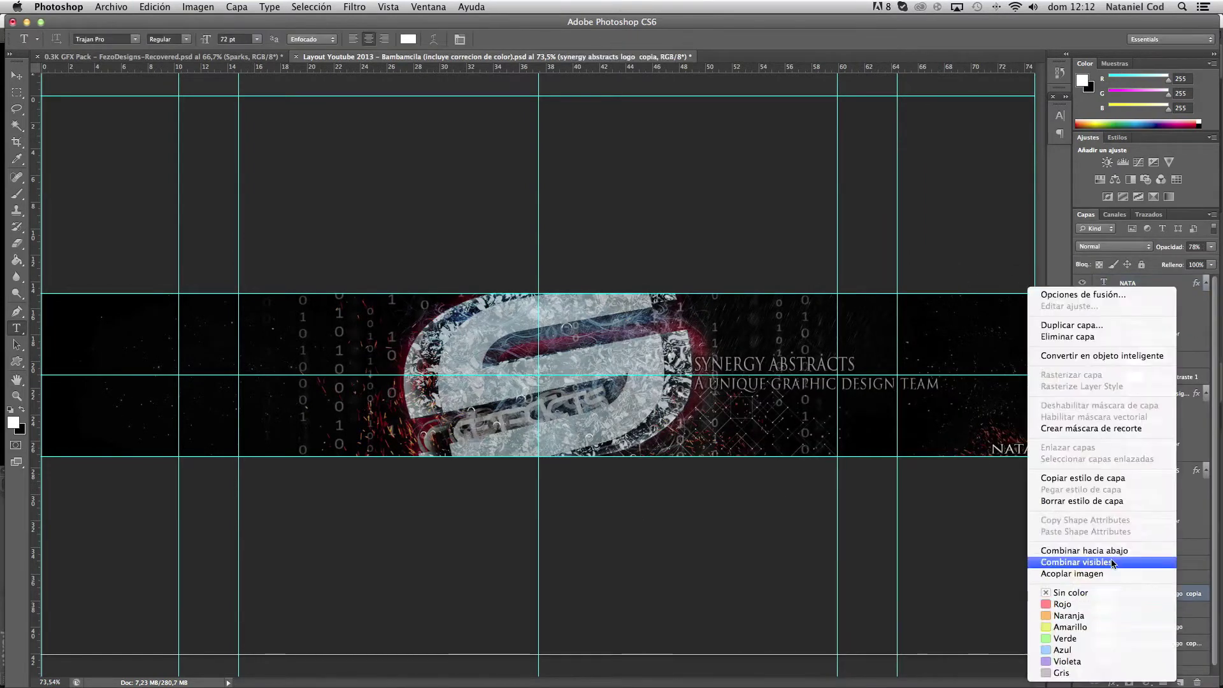
Merge all visible layers into one and duplicate the merged layer.
click(1092, 565)
shift+click(1146, 283)
key(Delete)
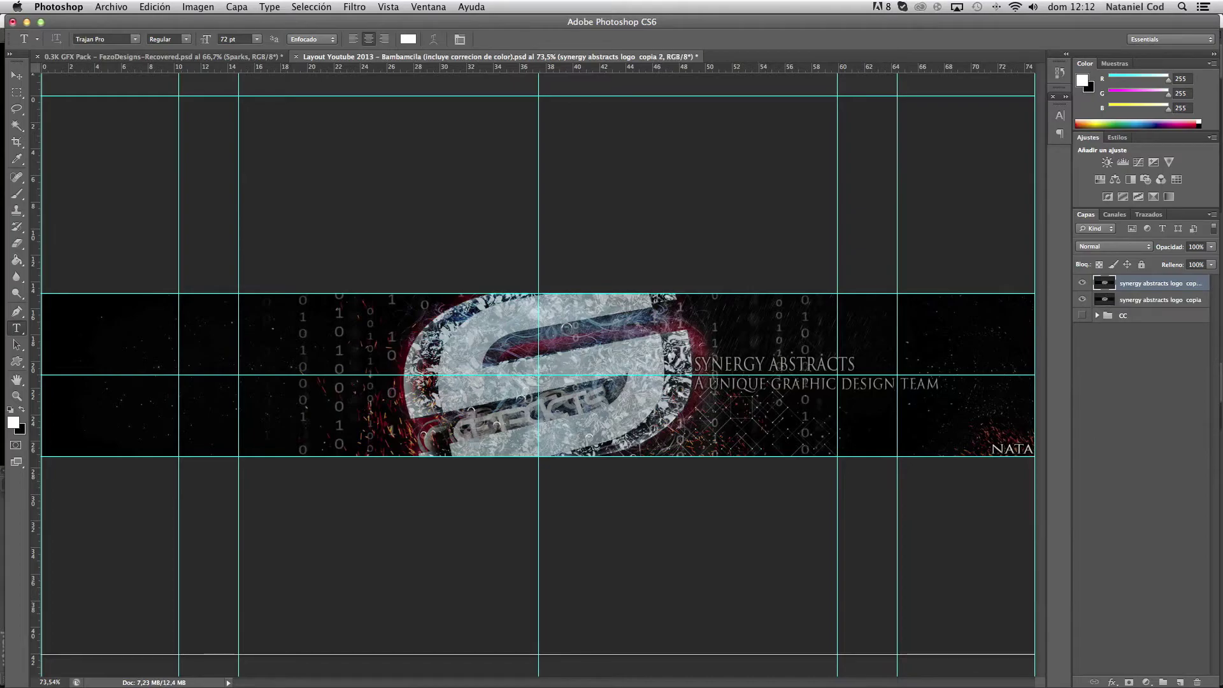
Apply an Oil Paint effect to the merged banner artwork and duplicate the lower painted layer.
key(super+alt+f)
click(1125, 44)
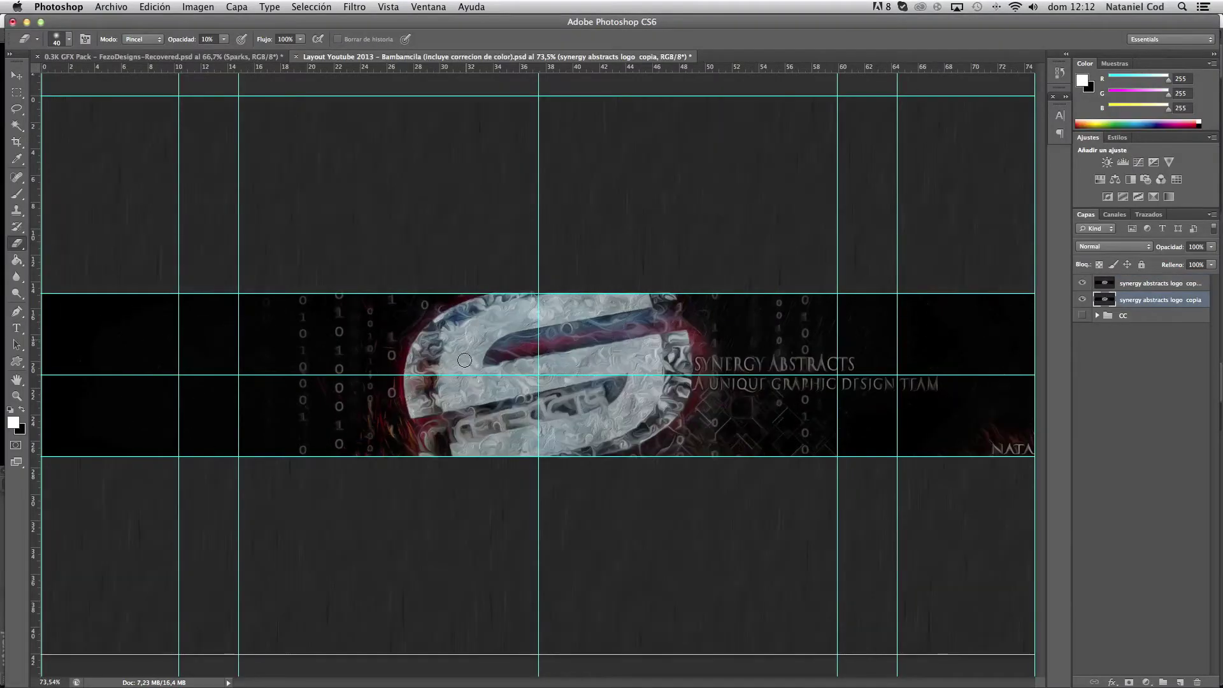
key(super+j)
Move the topmost banner layer one place down in the layer stack.
right_click(831, 349)
key(Escape)
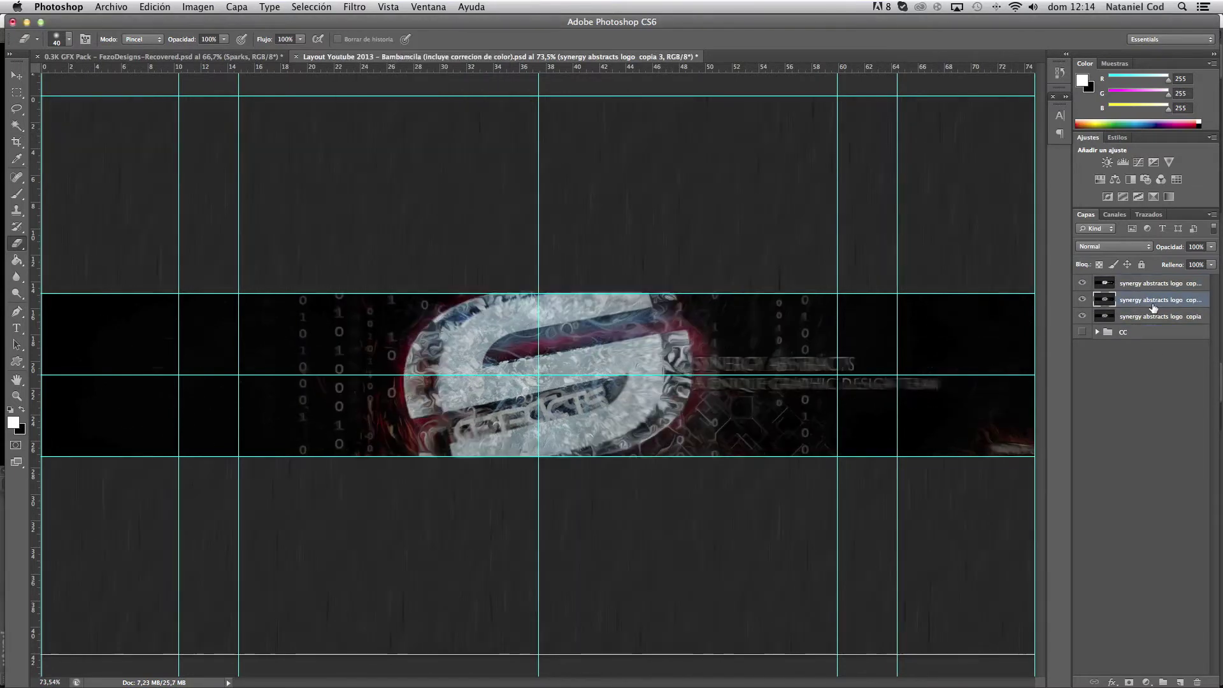
drag(1147, 282, 1147, 309)
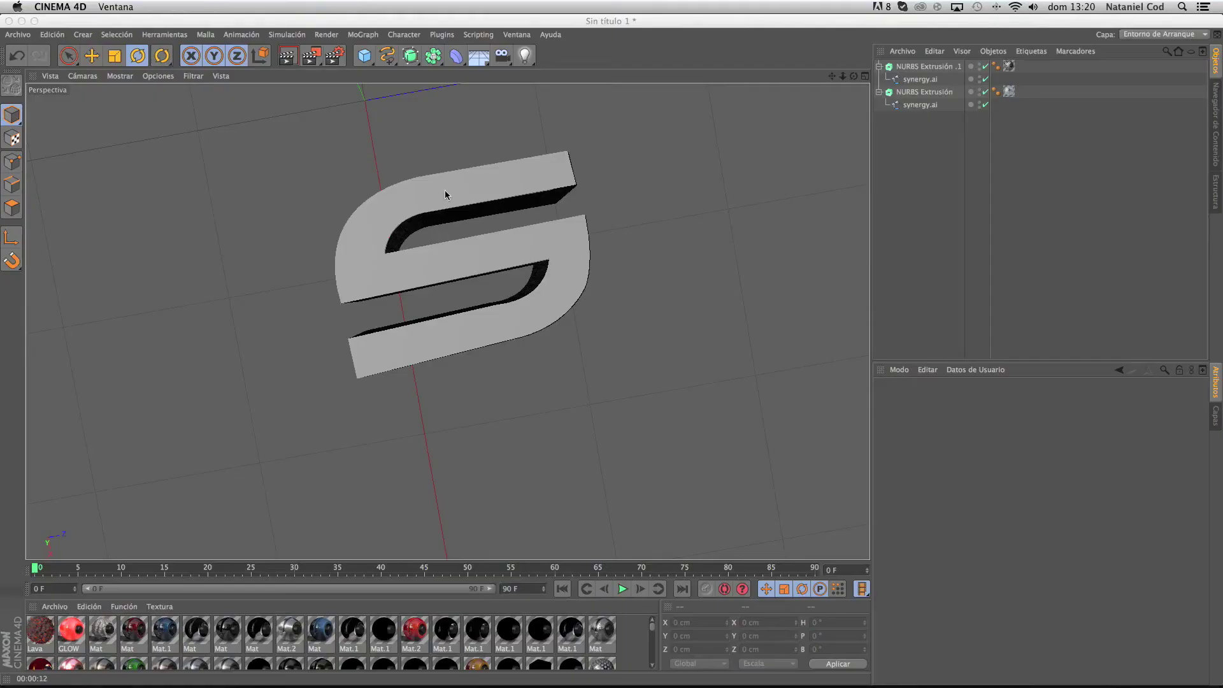
Add a MoText object reading "exo" in Lucida Grande next to the S logo in Cinema 4D.
click(363, 34)
click(376, 95)
drag(390, 194, 529, 267)
key(ctrl+z)
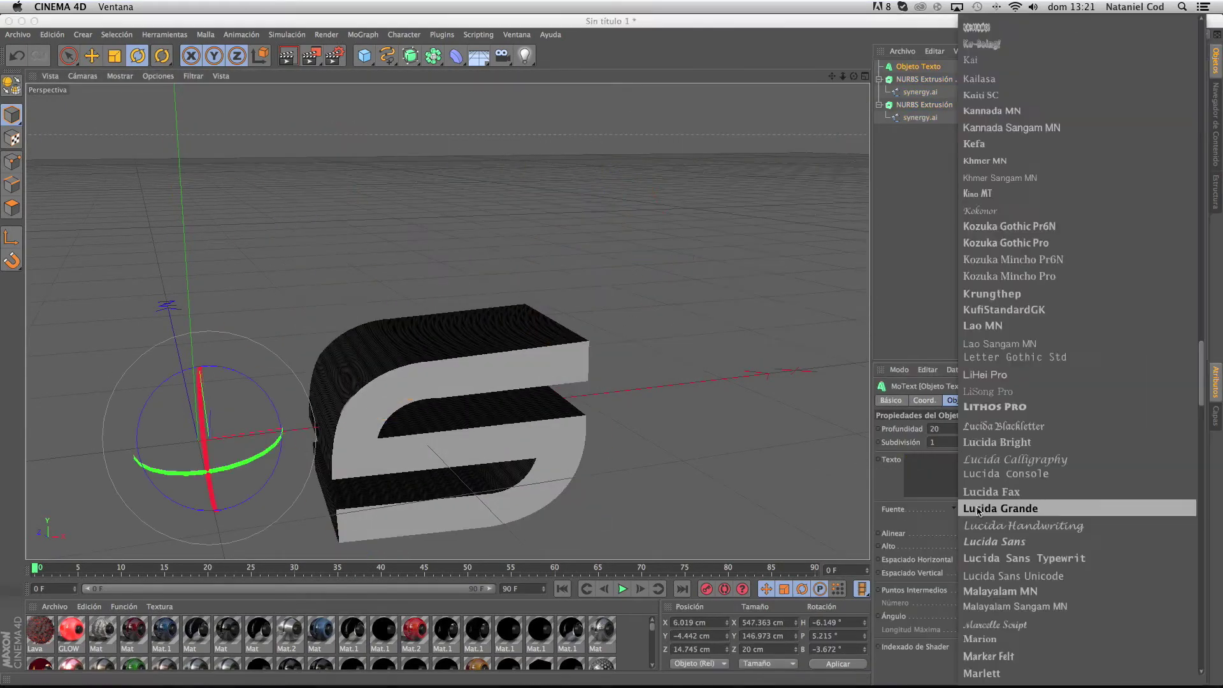
scroll(961, 458, up, 10)
click(960, 459)
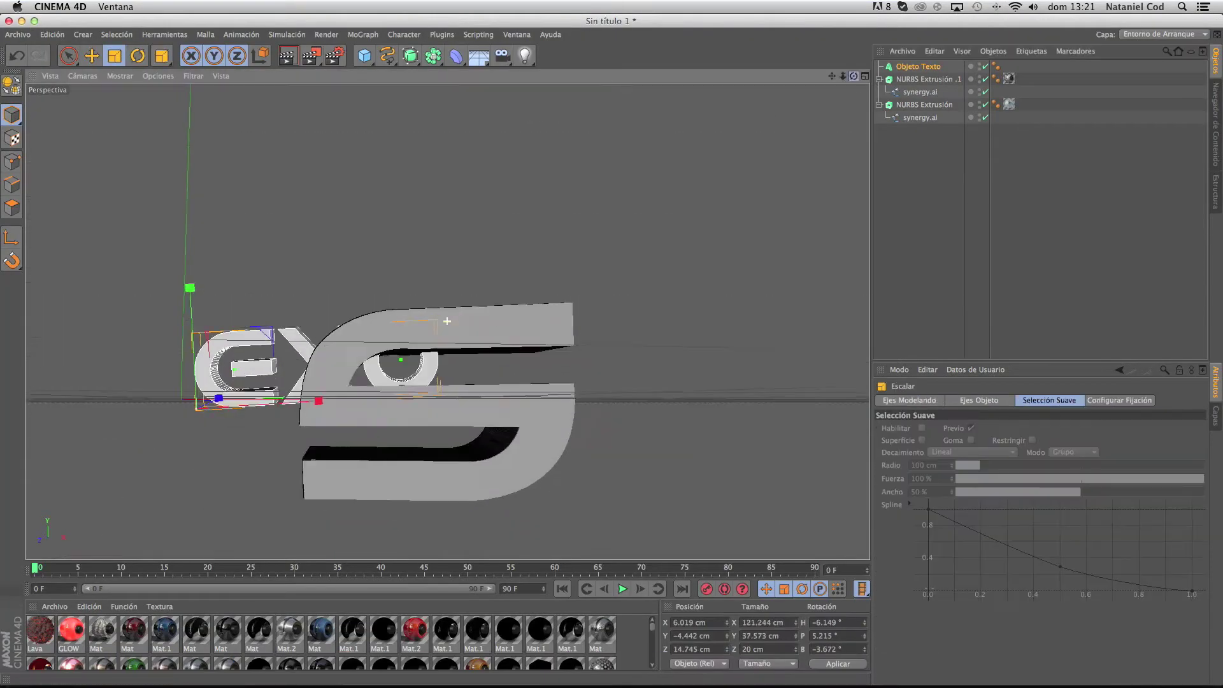
Split the text into separate MoText objects for the letters e, x and o.
click(921, 191)
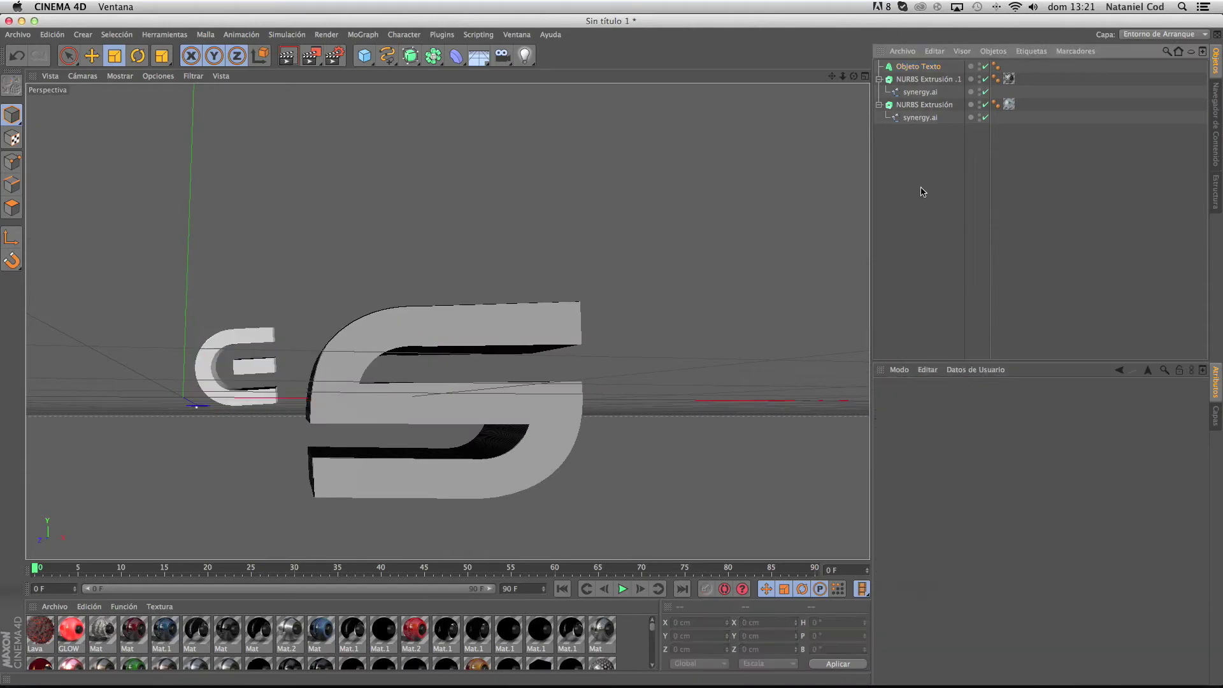
key(ctrl+v)
click(918, 465)
text(x)
key(ctrl+v)
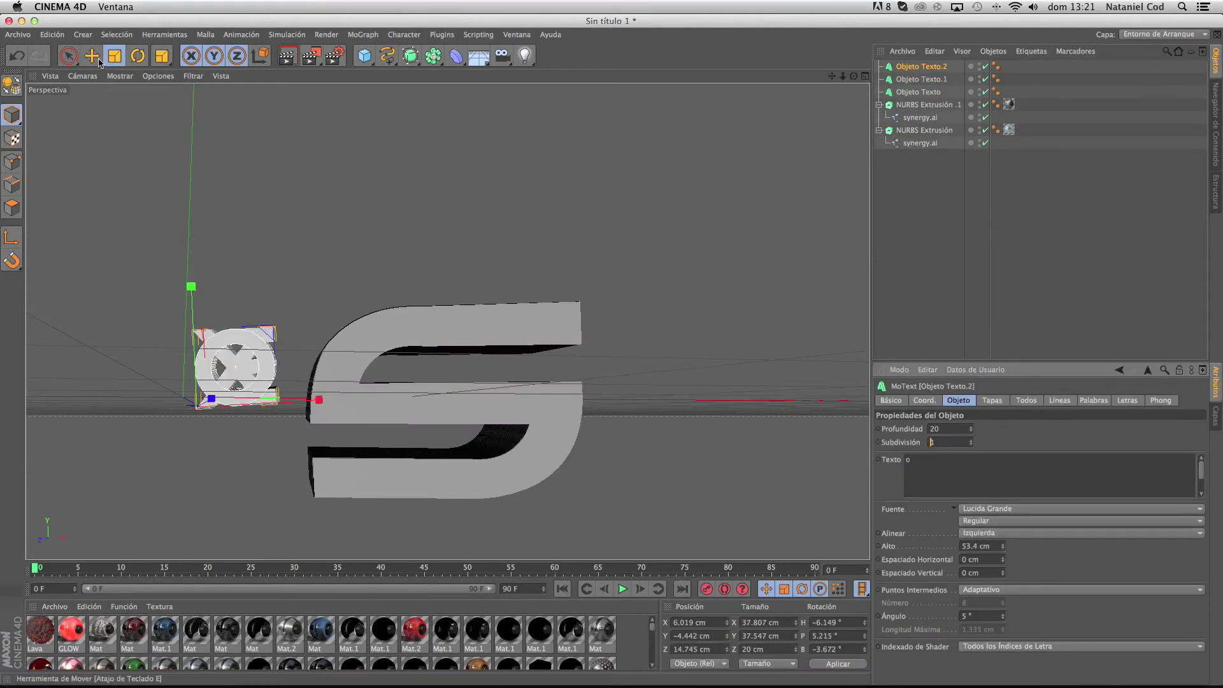
Move the reduced O and X letter objects onto the front of the S logo.
click(92, 56)
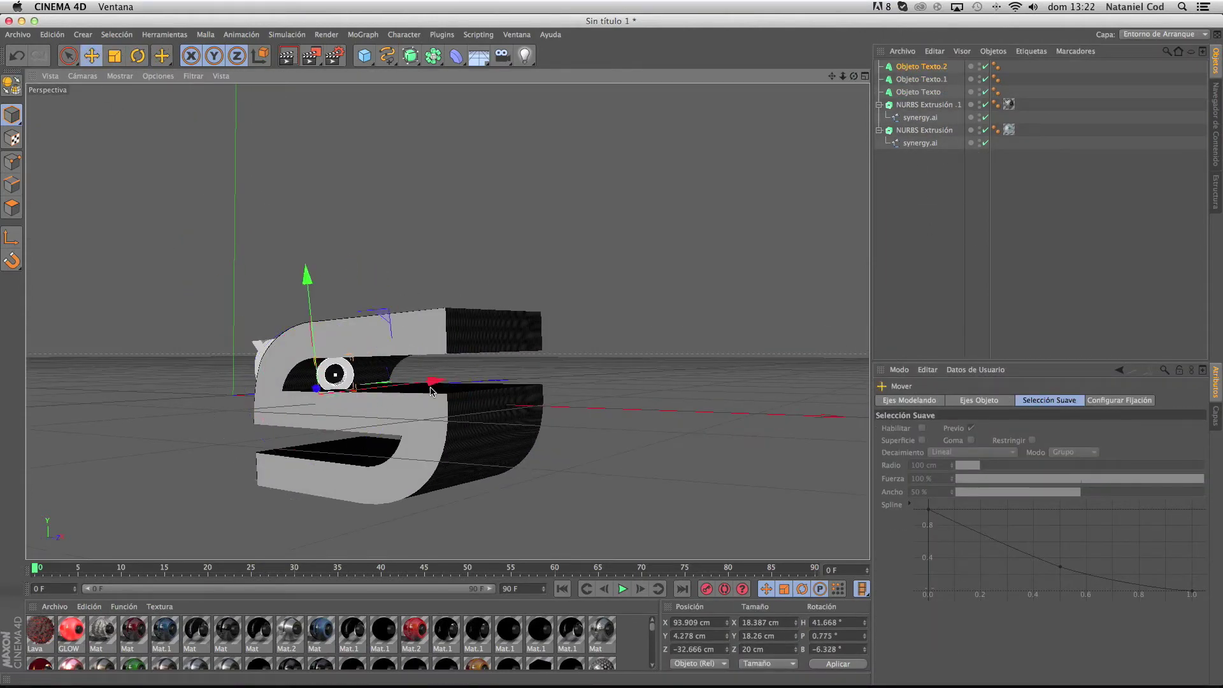
drag(431, 390, 357, 408)
click(319, 392)
key(t)
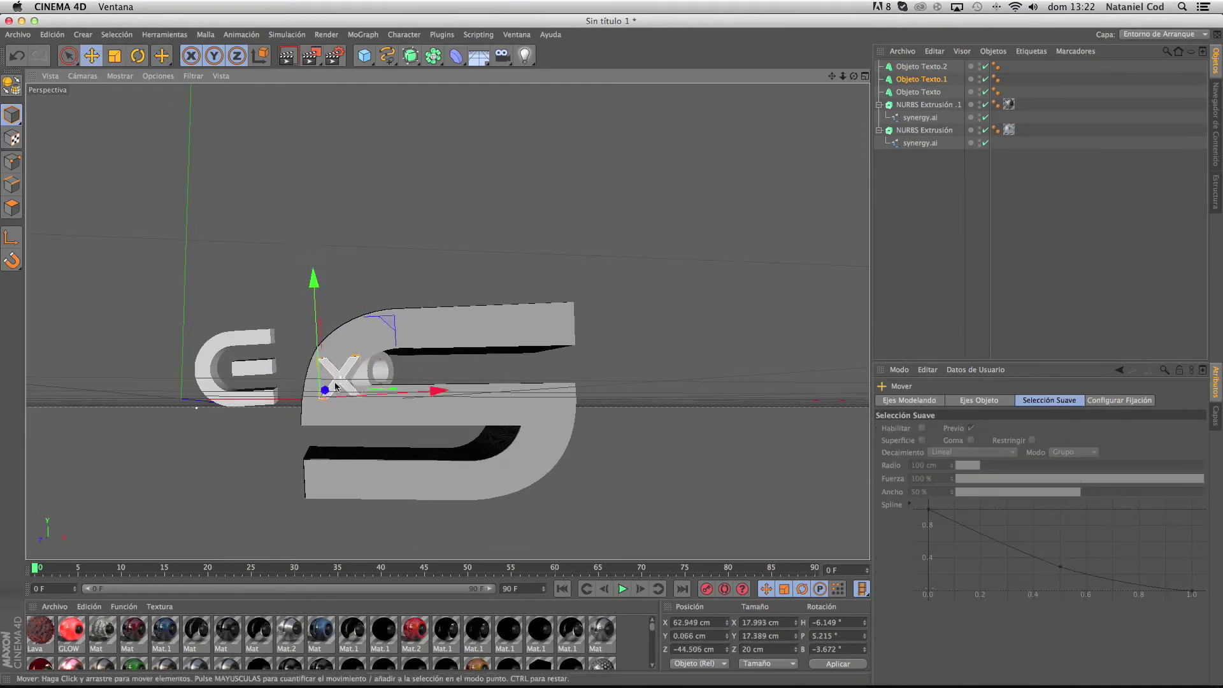
Shrink the E letter object and move it toward the front face of the S logo.
click(316, 361)
key(t)
drag(223, 314, 502, 306)
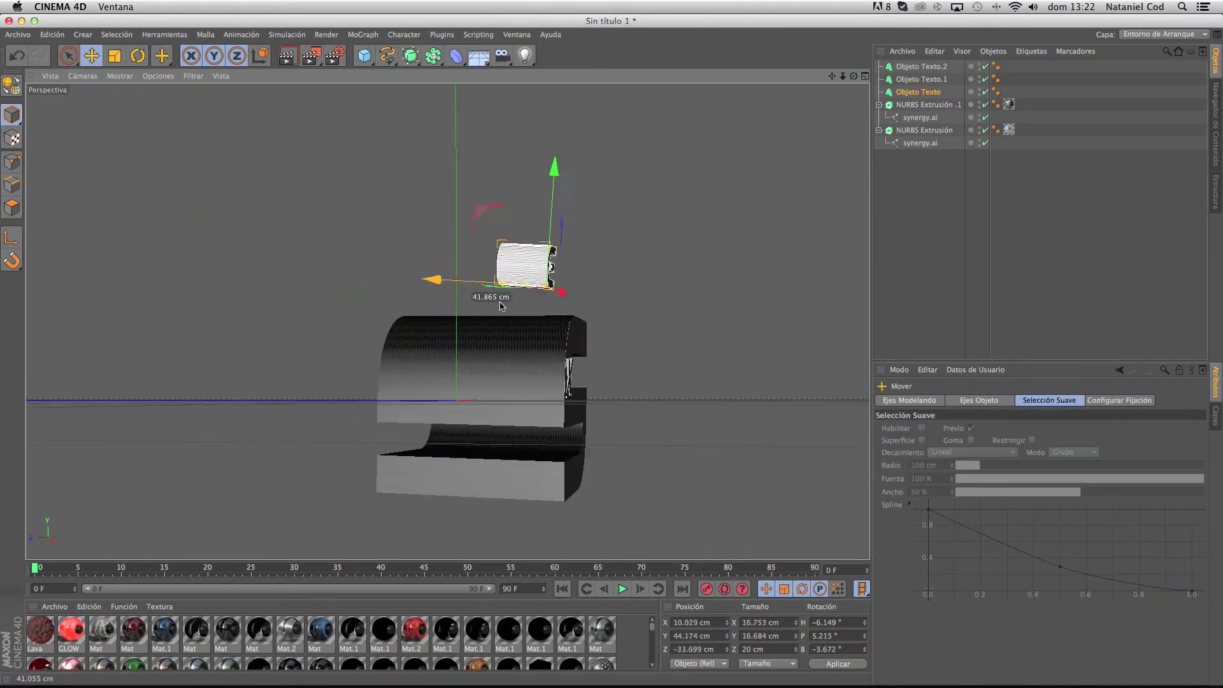
drag(854, 83, 828, 191)
Delete the three separate letter text objects.
click(921, 67)
shift+click(918, 92)
key(Delete)
Add a new single MoText object with the text EXO.
click(363, 34)
click(382, 108)
text(EXOt)
Scale the EXO text to about 31 by 10 cm and place it on the right part of the S logo's middle bar.
drag(826, 440, 196, 406)
drag(456, 417, 489, 415)
click(91, 55)
mouse_move(831, 76)
mouse_down()
mouse_move(821, 83)
mouse_move(847, 89)
mouse_up()
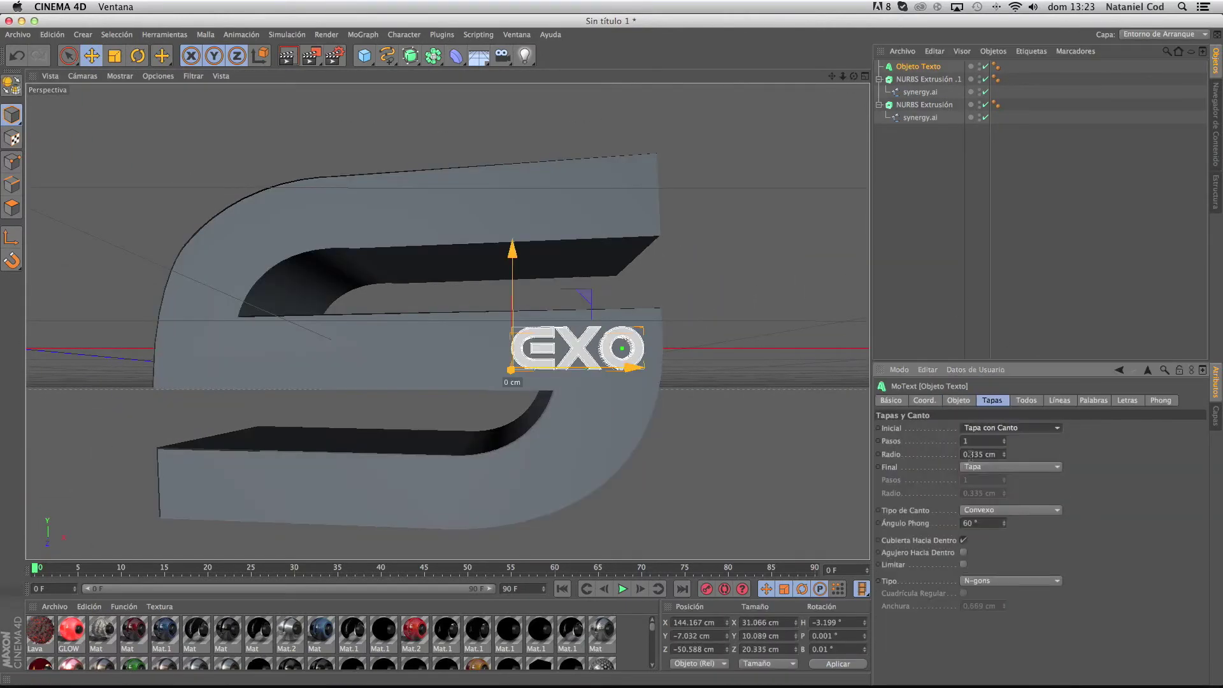
Give both S logo extrusions filleted caps with radii of 3 cm and 5 cm, and apply the Mat.2 material to the EXO text.
click(925, 79)
shift+click(925, 105)
click(1032, 287)
drag(853, 76, 855, 78)
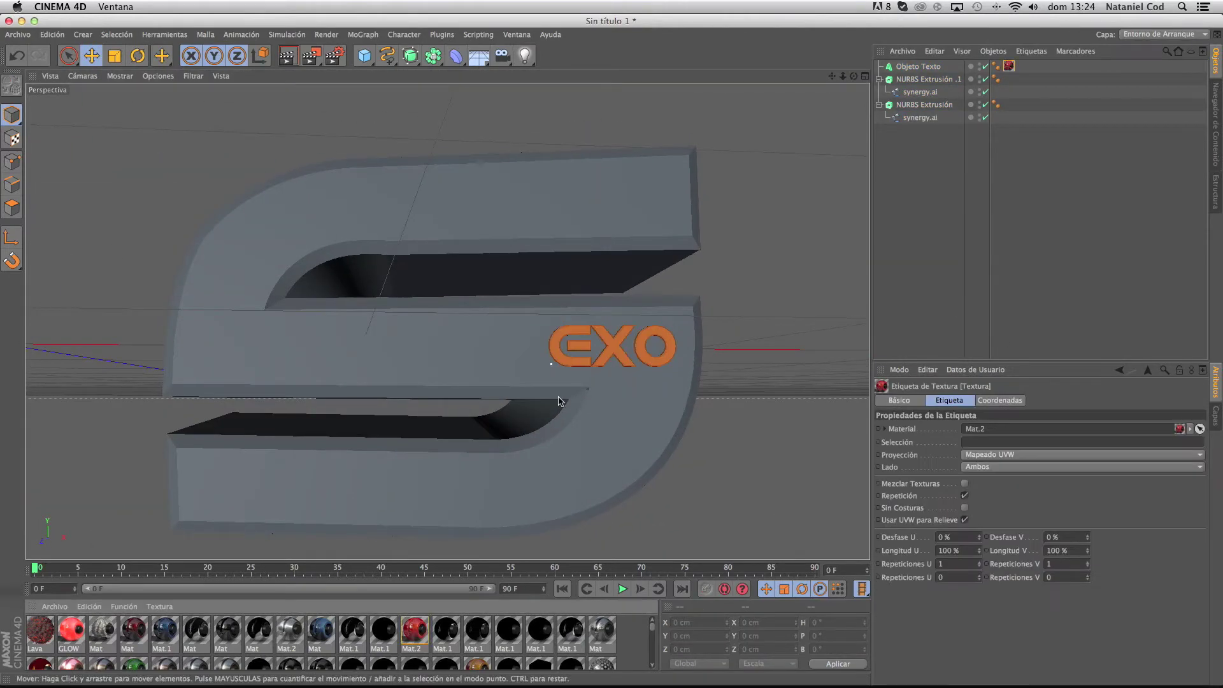
Apply red and blue materials to the rear S extrusion and the dark red Mat material to the other one, and render the view.
drag(41, 665, 500, 426)
drag(555, 509, 559, 505)
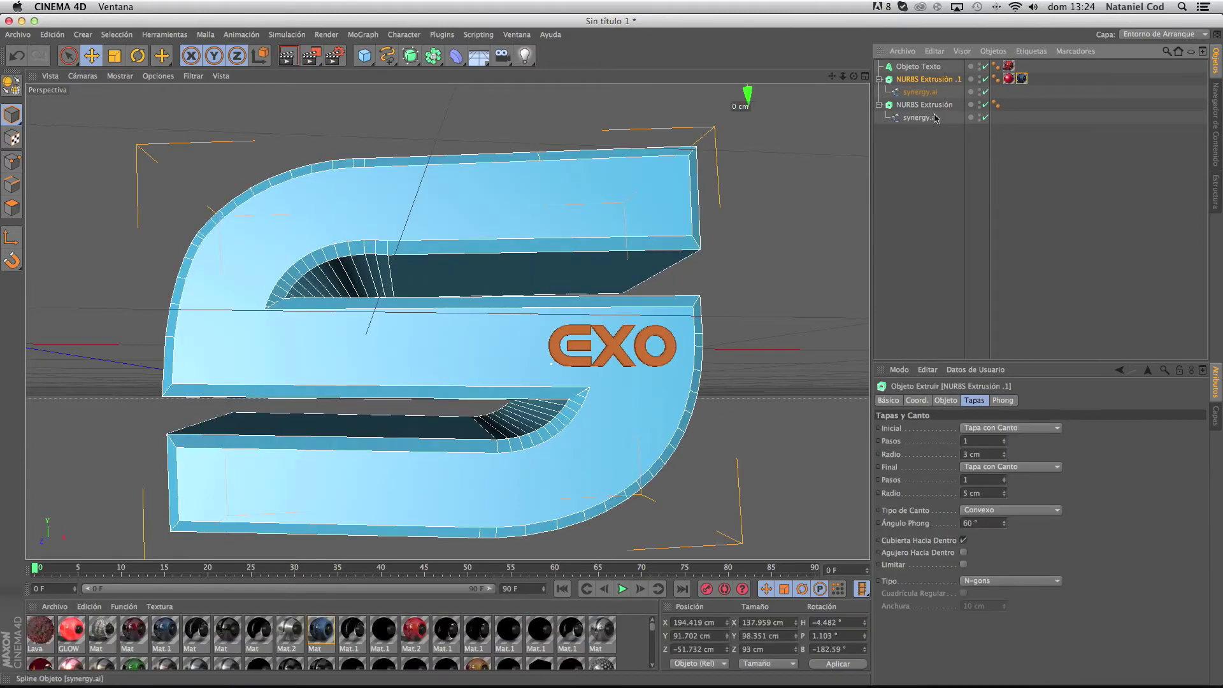
drag(133, 631, 229, 357)
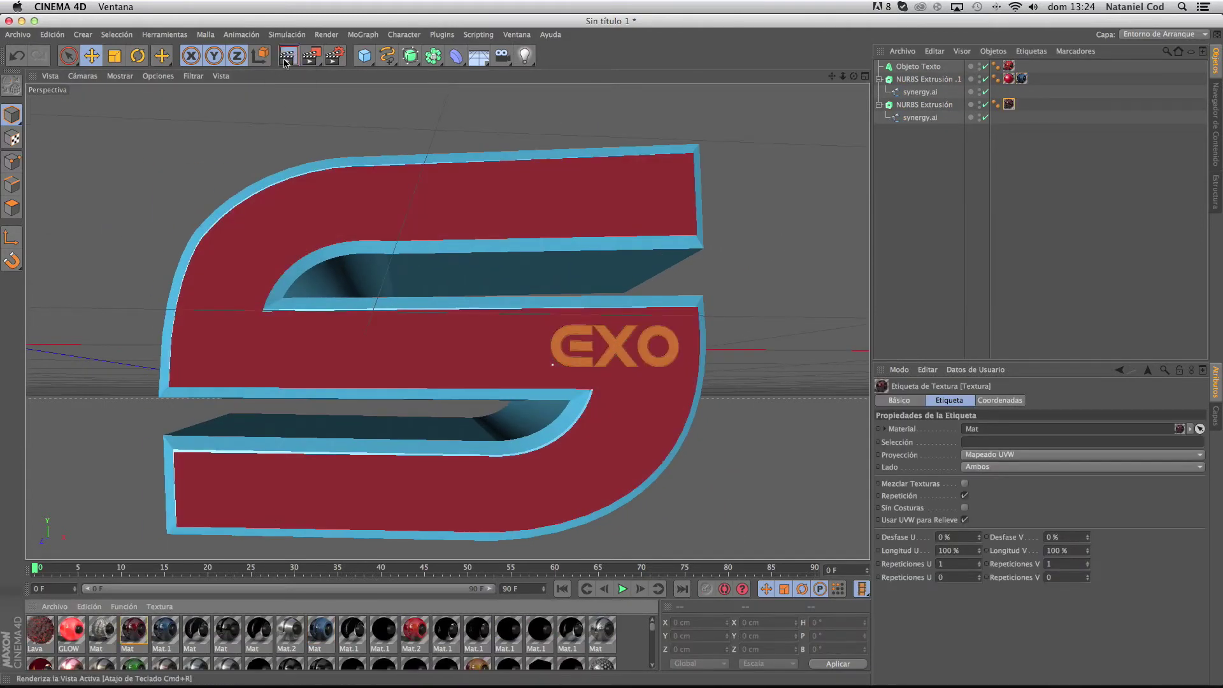
click(288, 56)
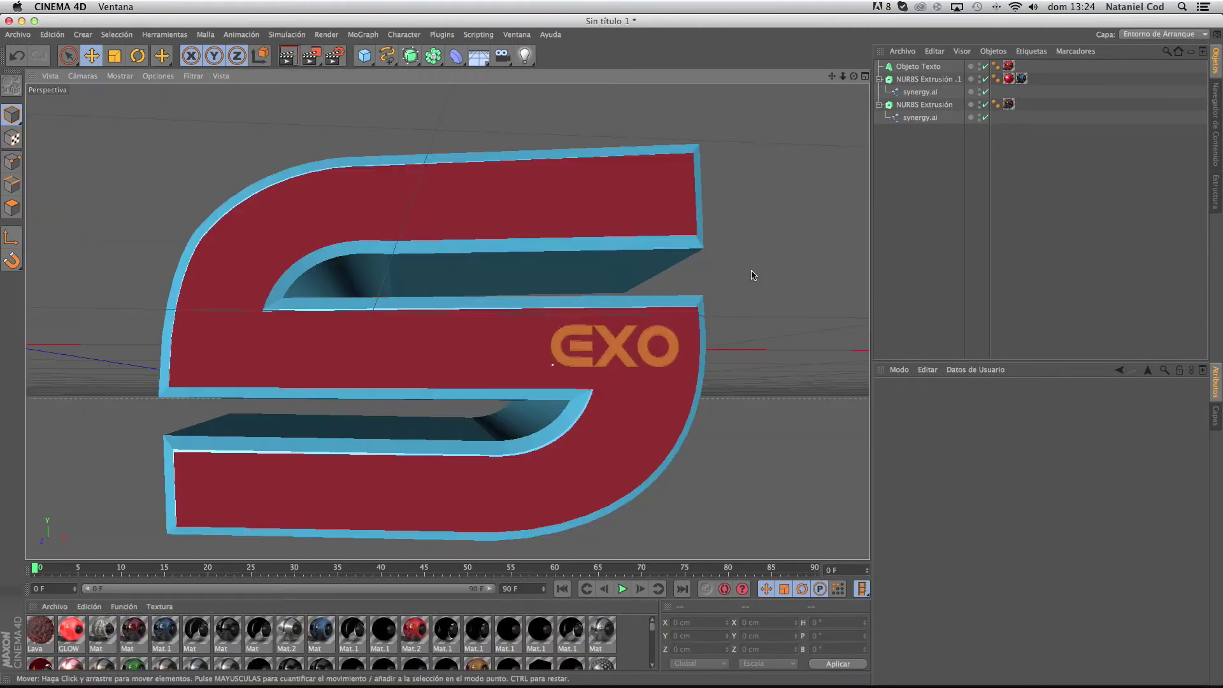
Try breaking the rear S extrusion into 25 random pieces with the Thrausi plugin.
click(441, 35)
mouse_move(487, 85)
click(571, 88)
click(646, 281)
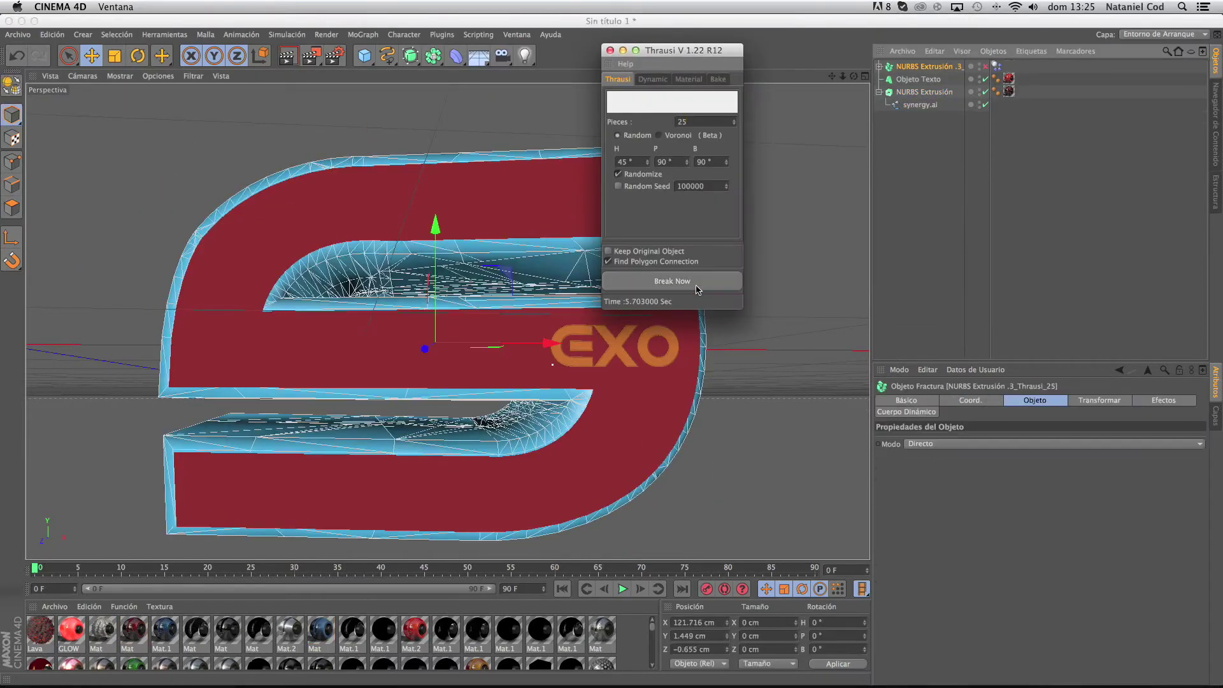
click(609, 50)
Try scattering the broken S pieces with a MoGraph Random effector at 1% strength and render the view.
click(363, 35)
mouse_move(389, 47)
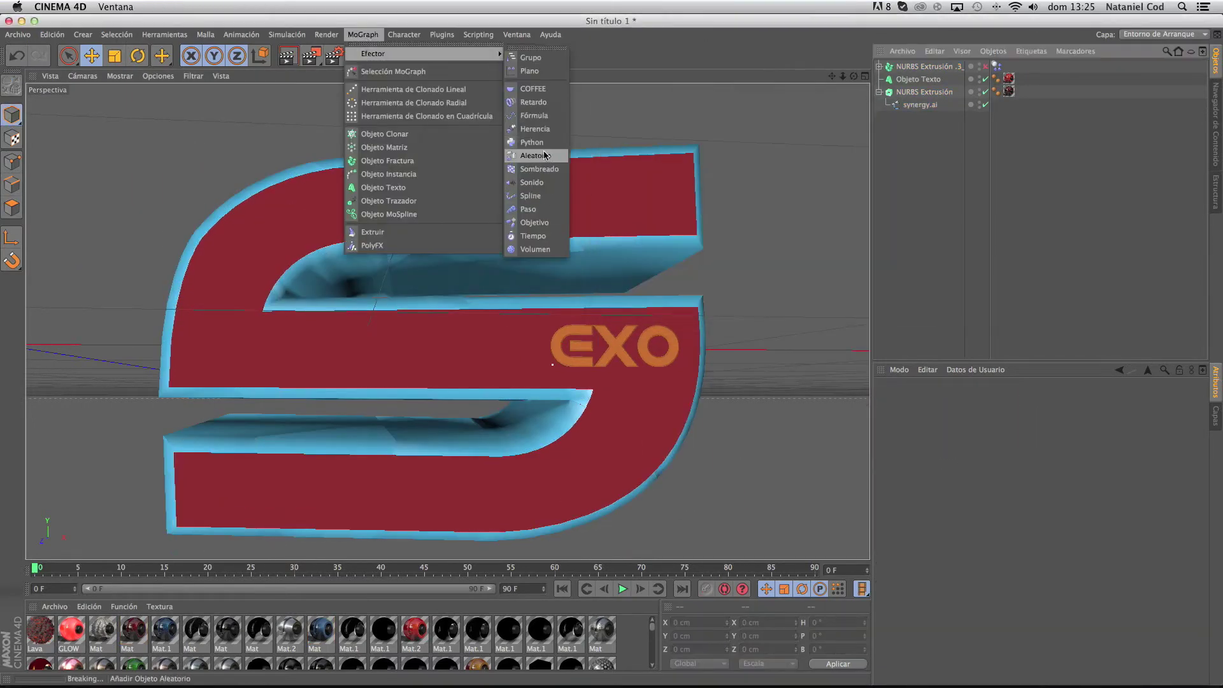
click(535, 156)
drag(926, 82, 924, 79)
drag(1083, 429, 967, 429)
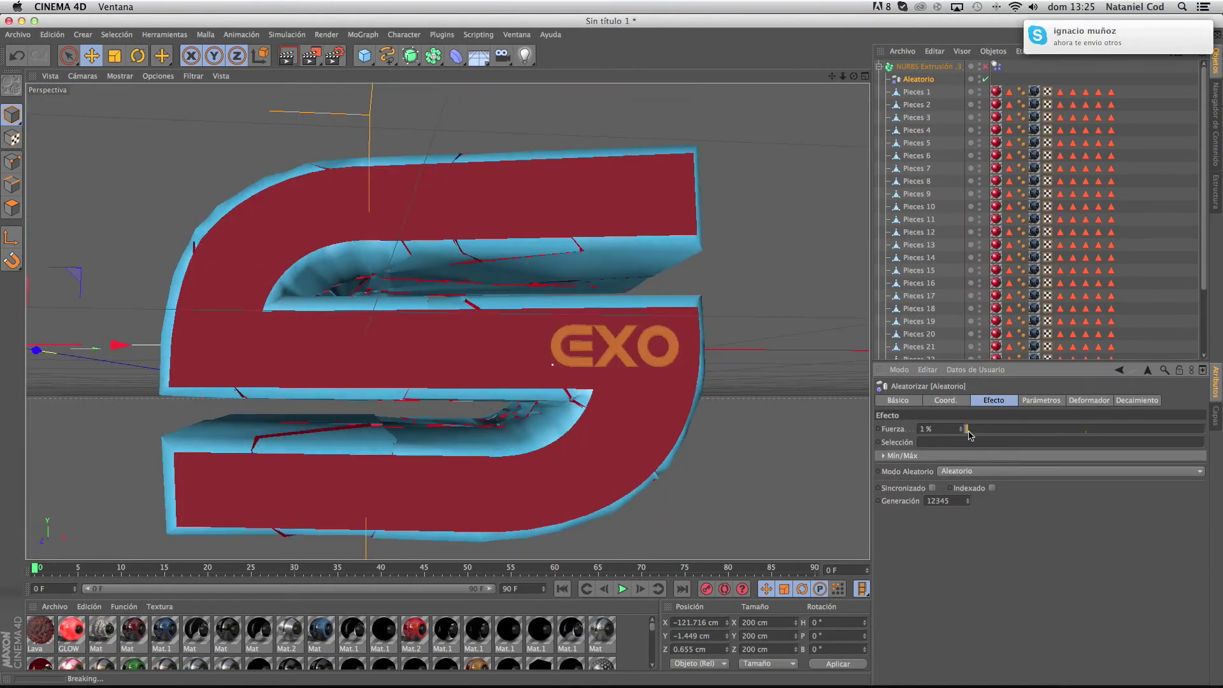
click(288, 56)
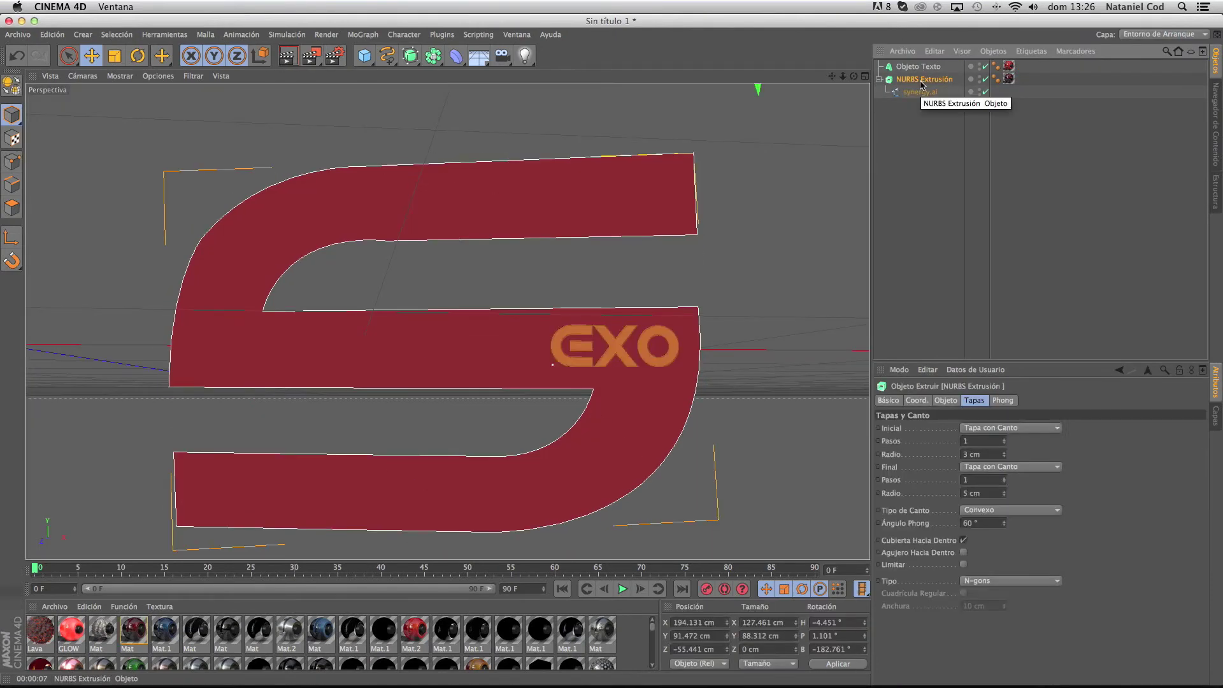
Extrude a second copy of the S logo with a depth of 20 cm, apply the blue material to it and render the view.
click(1053, 428)
text(20)
key(Return)
drag(321, 630, 1008, 66)
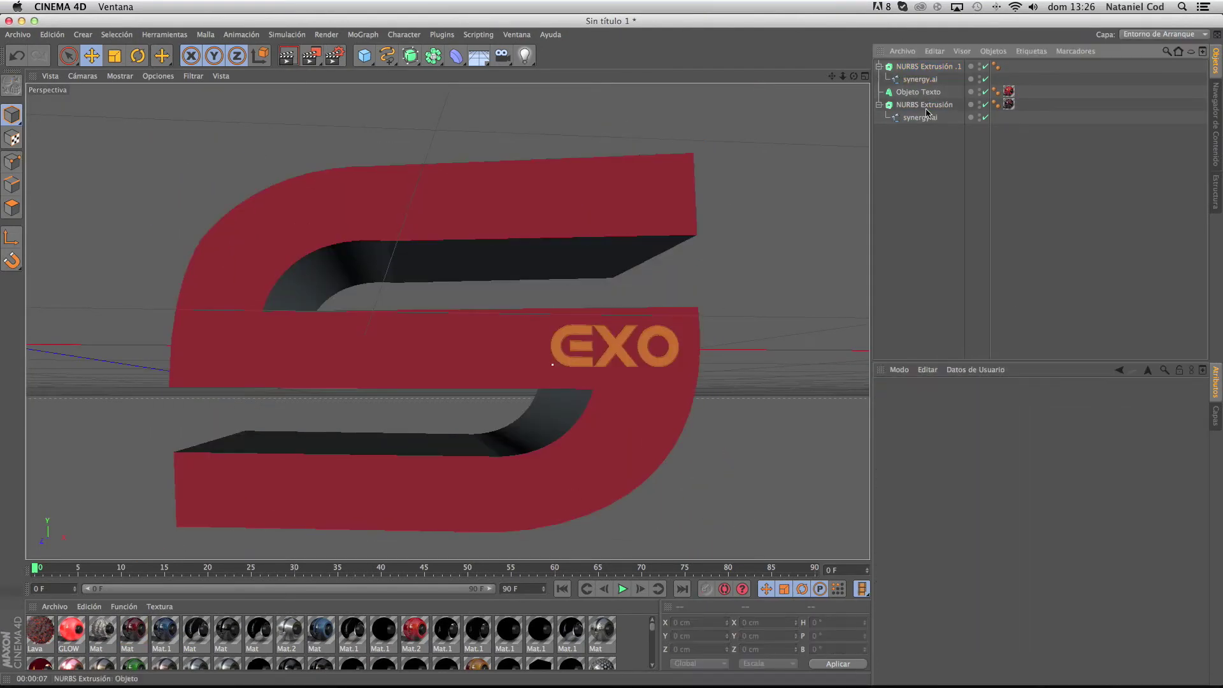
click(286, 57)
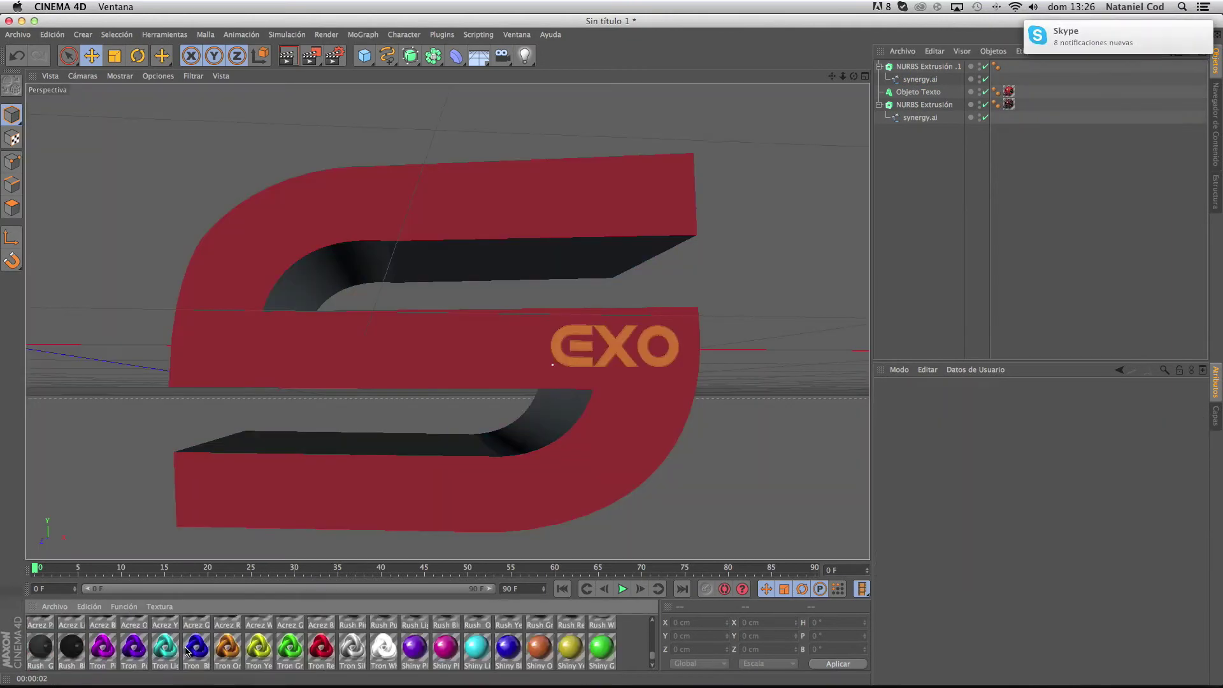
click(288, 56)
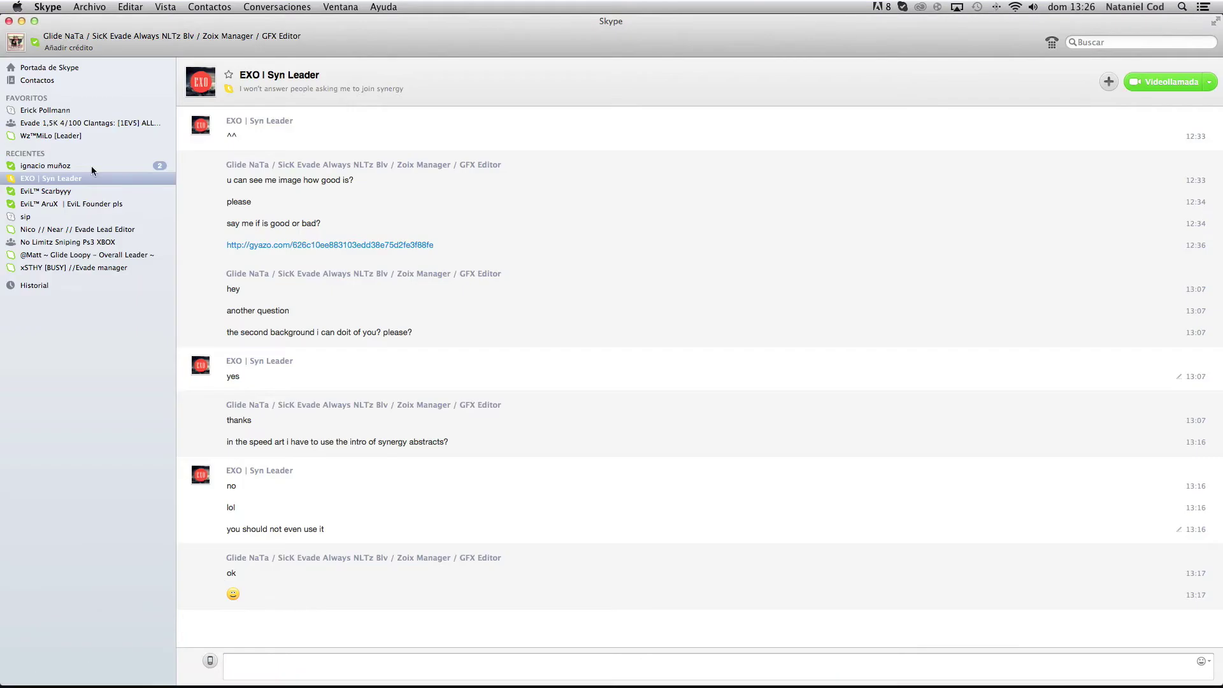
Check the unread chat from the contact in Skype.
click(92, 167)
mouse_move(484, 669)
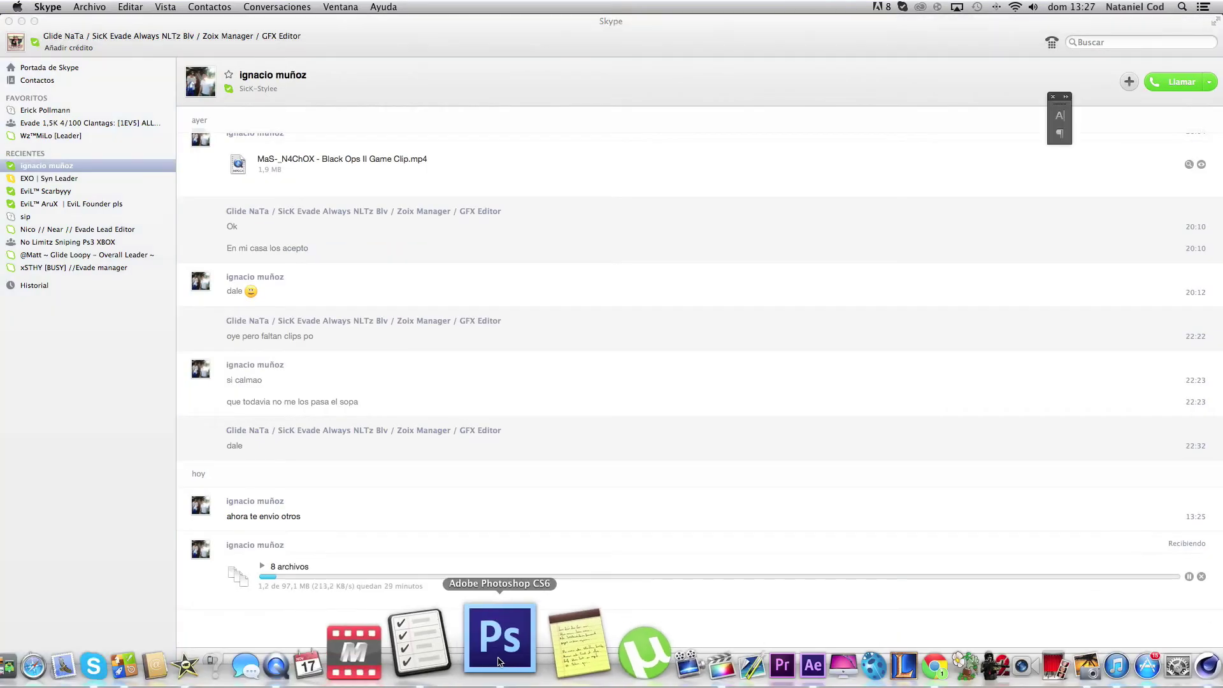
Switch to Photoshop, find the Material folder among the GFX files and open the Layout Youtube 2013 PSD template.
click(494, 640)
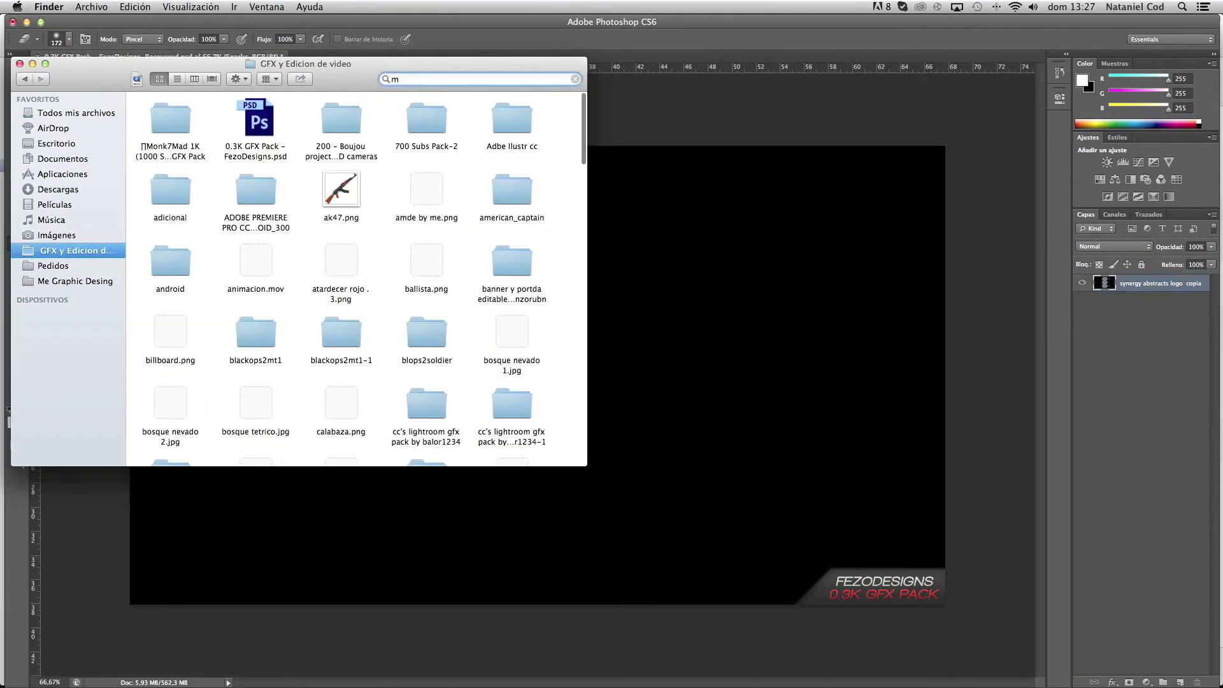
text(aterial)
click(408, 137)
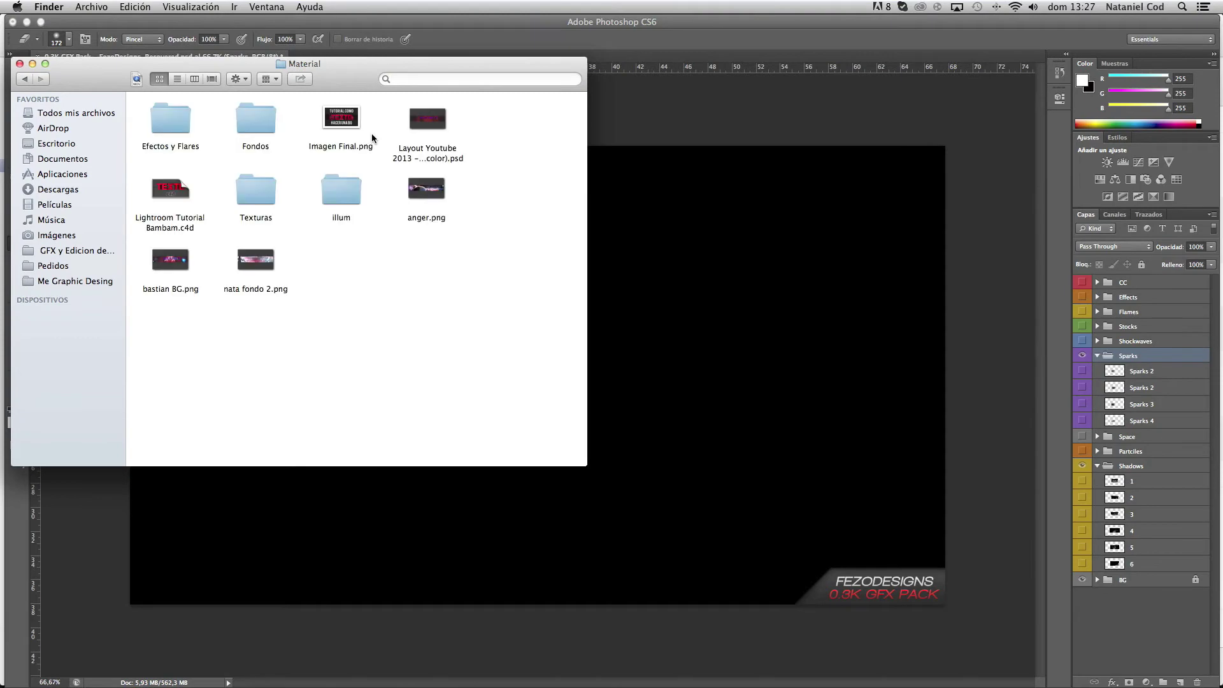
double_click(427, 120)
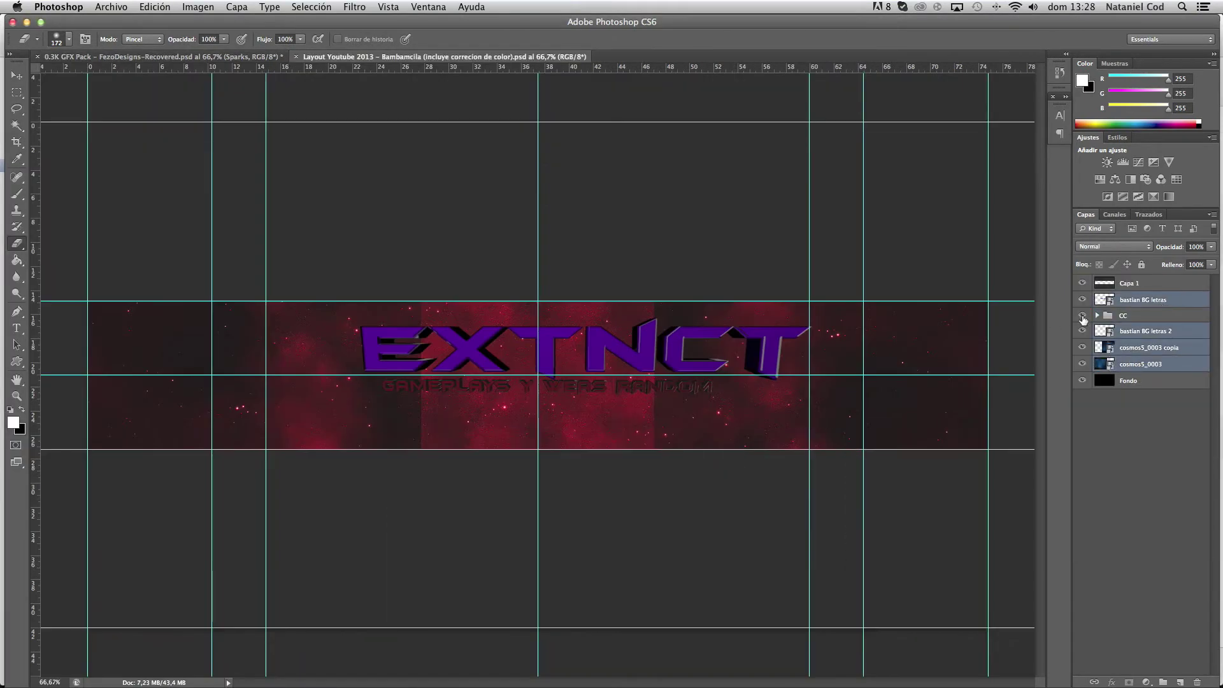
Hide the CC group and delete the old bastian BG letras and cosmos5_0003 layers from the banner template.
click(1082, 316)
key(Delete)
Place the synergy exo logo image in the banner and scale it to fill the middle of the strip.
click(60, 649)
drag(426, 140, 663, 385)
mouse_move(863, 521)
mouse_down()
mouse_move(854, 475)
mouse_move(503, 417)
mouse_move(704, 383)
mouse_move(593, 402)
mouse_move(682, 400)
mouse_up()
key(Return)
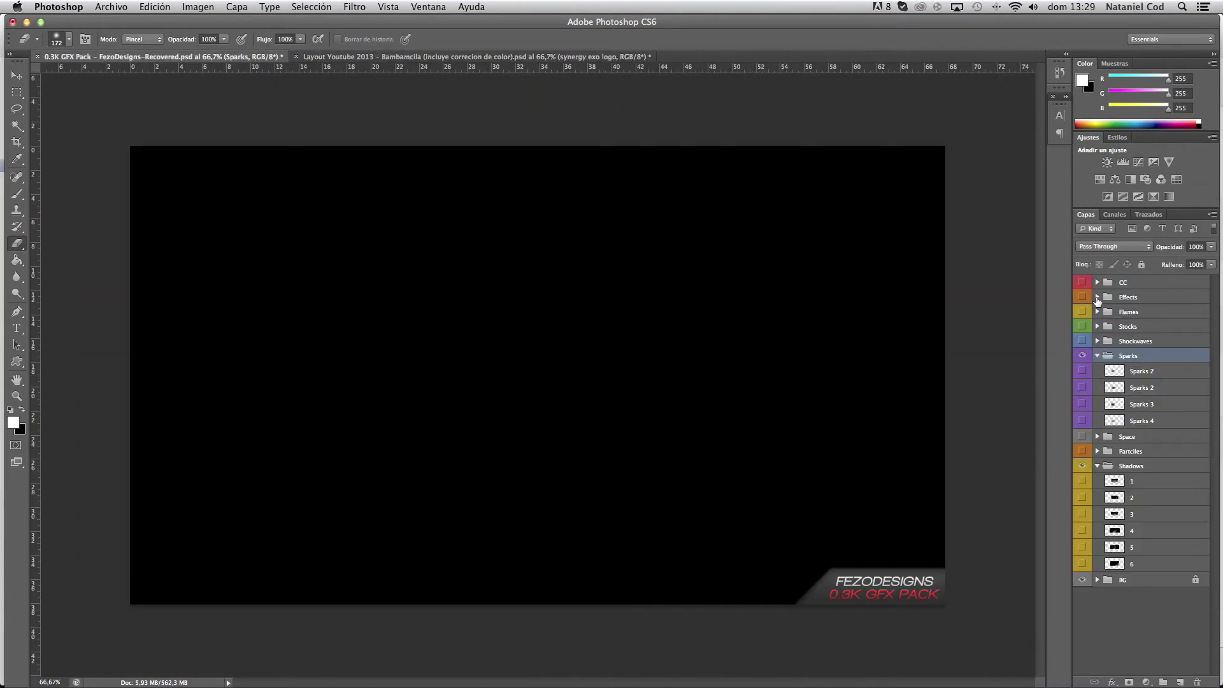
Preview the individual layers of the Effects group in the 0.3K GFX Pack document.
click(1097, 296)
click(1083, 296)
click(1083, 362)
click(1082, 362)
click(1082, 528)
click(1082, 527)
click(1082, 444)
click(1082, 444)
click(1096, 296)
Preview the pack's Stocks layers and copy Stock 7 into the banner document.
click(1097, 356)
click(1097, 326)
click(1082, 358)
click(1082, 358)
click(1083, 441)
drag(1134, 441, 686, 446)
Enlarge Stock 7 across the middle of the banner and move it behind the S logo.
key(ctrl+t)
drag(713, 491, 813, 514)
drag(322, 513, 295, 519)
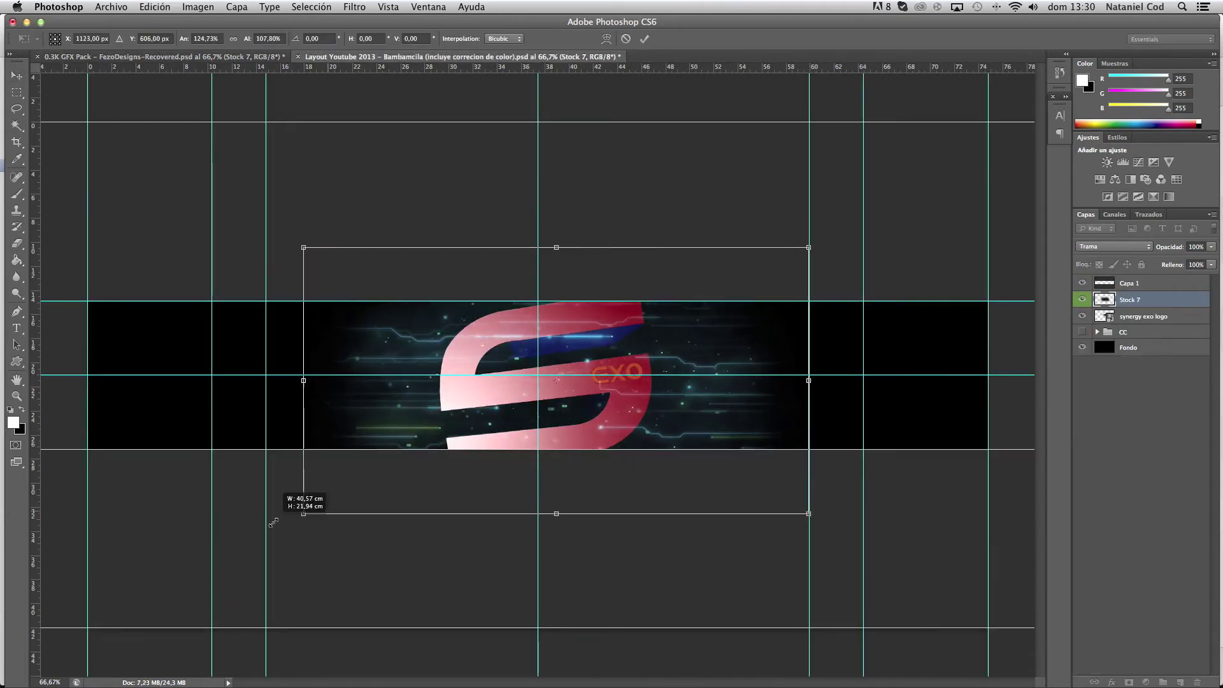
key(Return)
key(ctrl+bracketleft)
Hide Stock 7 in the GFX pack and copy the Sparks group into the banner above the logo.
click(267, 56)
click(1083, 408)
click(1097, 326)
click(1097, 385)
click(1096, 384)
click(1096, 356)
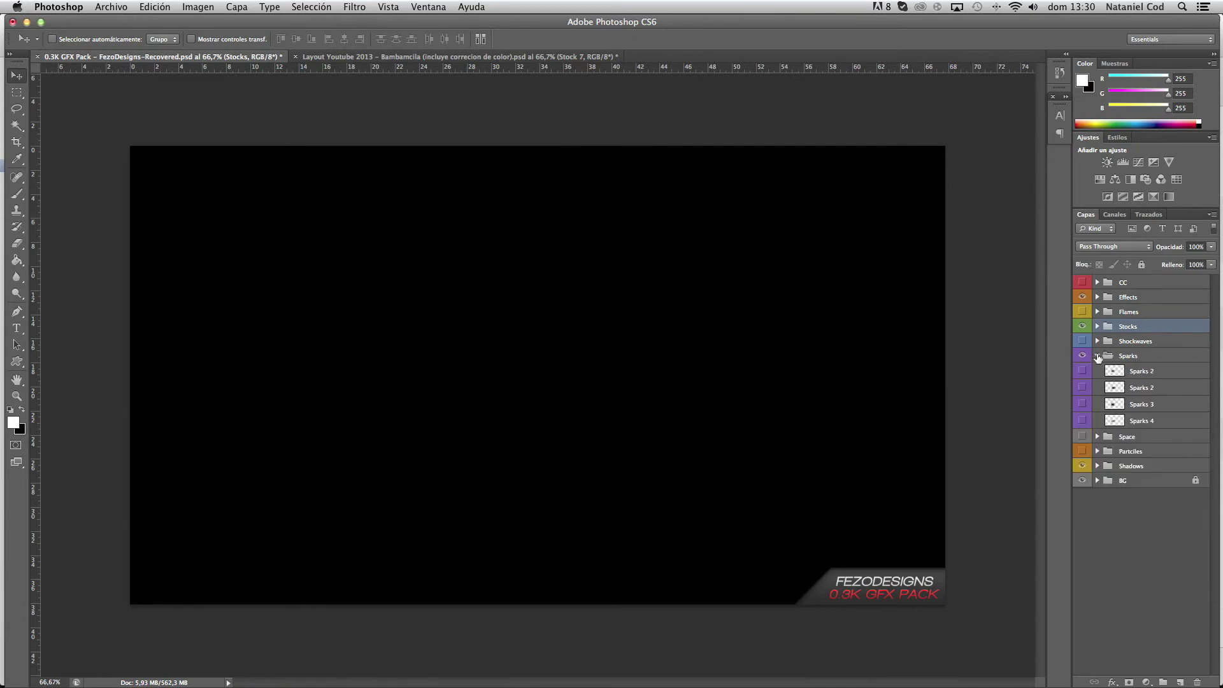
drag(431, 58, 538, 357)
click(1088, 332)
drag(1140, 291, 1140, 294)
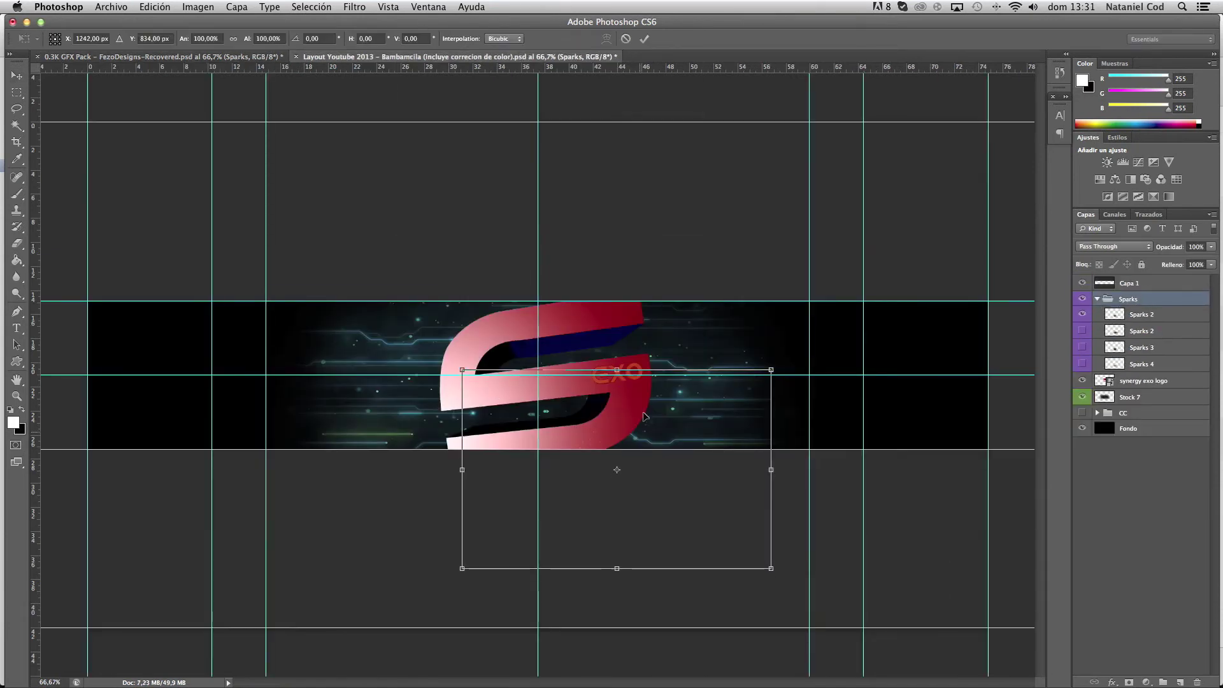
Set the Sparks 2 layer over the logo's lower-right part and duplicate it twice.
key(j)
click(1140, 314)
key(super+j)
key(super+j)
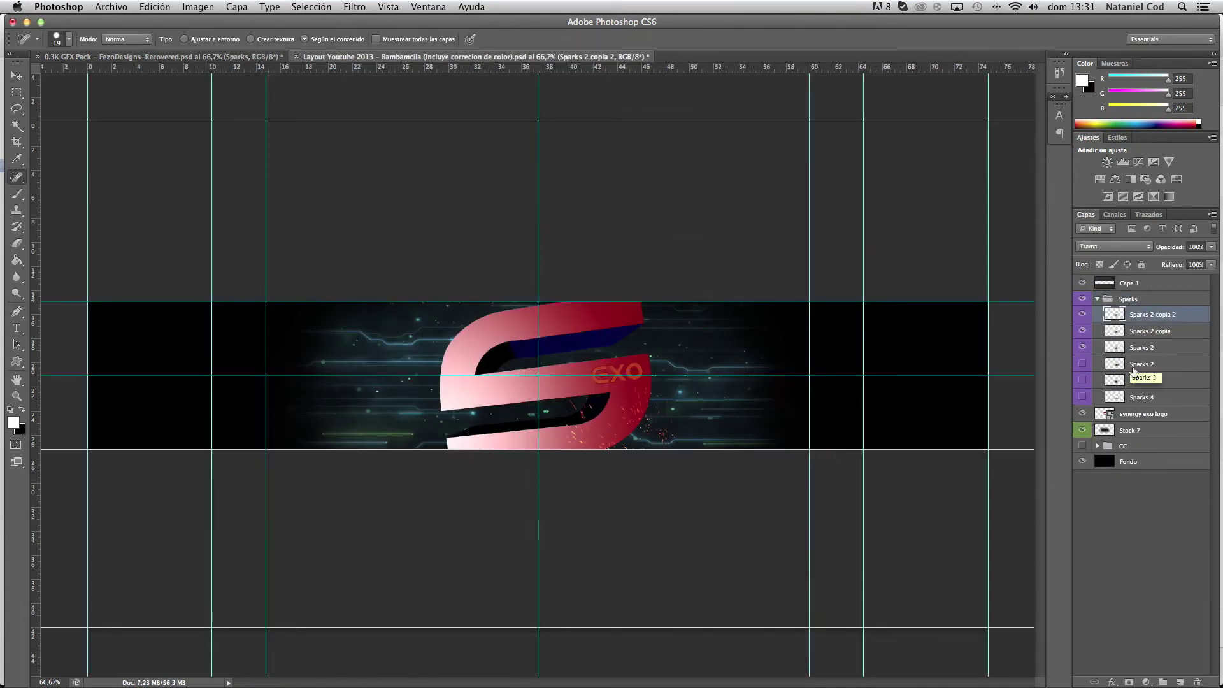
Make further copies of Sparks 2, spread them around the logo and show the Sparks 4 layer.
click(644, 39)
key(super+j)
key(super+t)
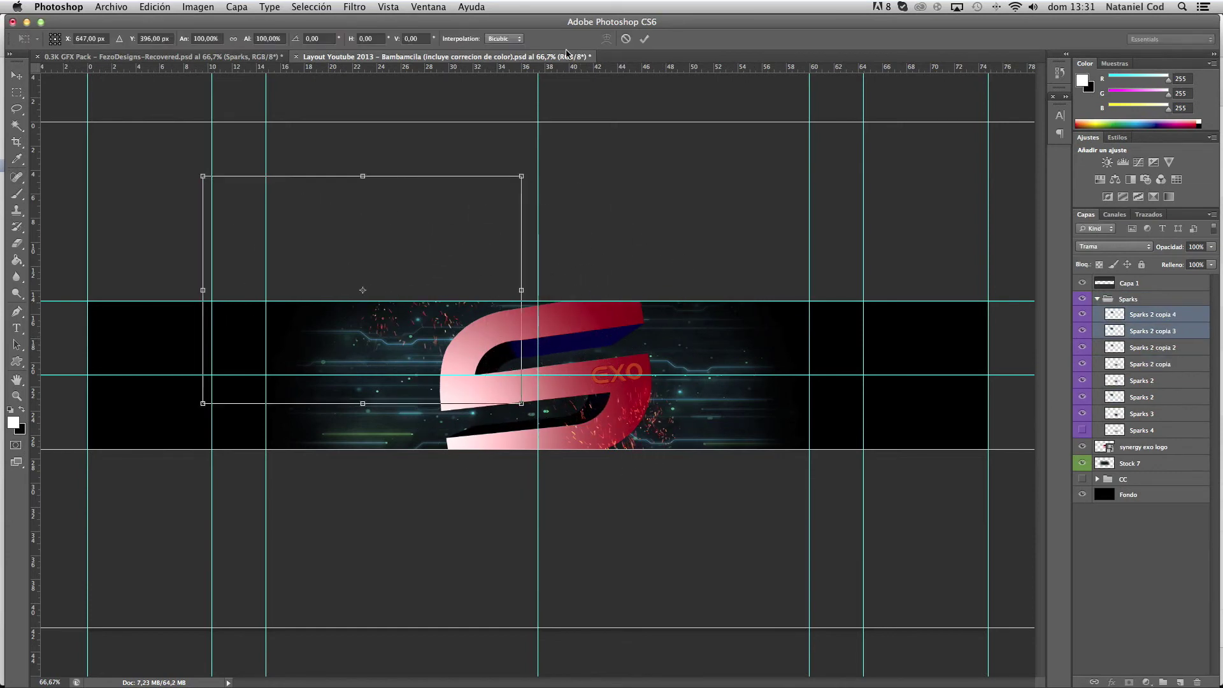
drag(366, 293, 455, 471)
key(Return)
click(1085, 449)
key(super+t)
key(Escape)
click(1097, 298)
Place an enlarged copy of the synergy exo logo behind the original at 20% opacity.
click(1143, 314)
key(super+j)
key(super+t)
drag(746, 463, 510, 303)
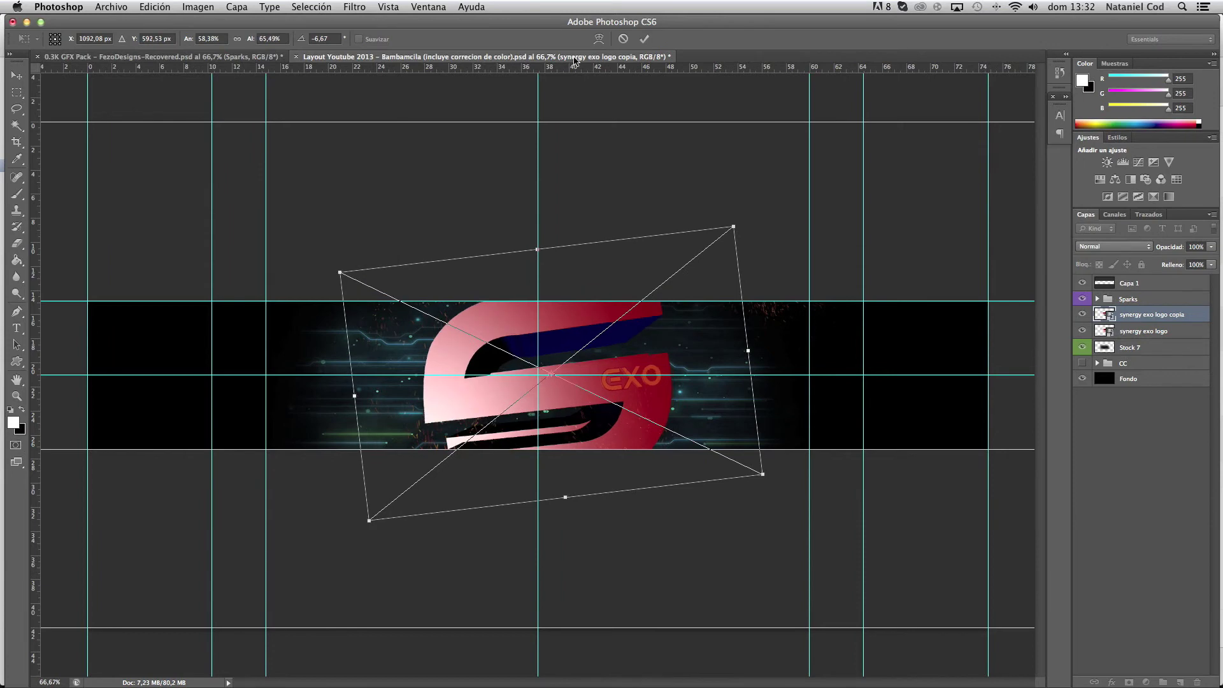
key(Return)
key(super+[)
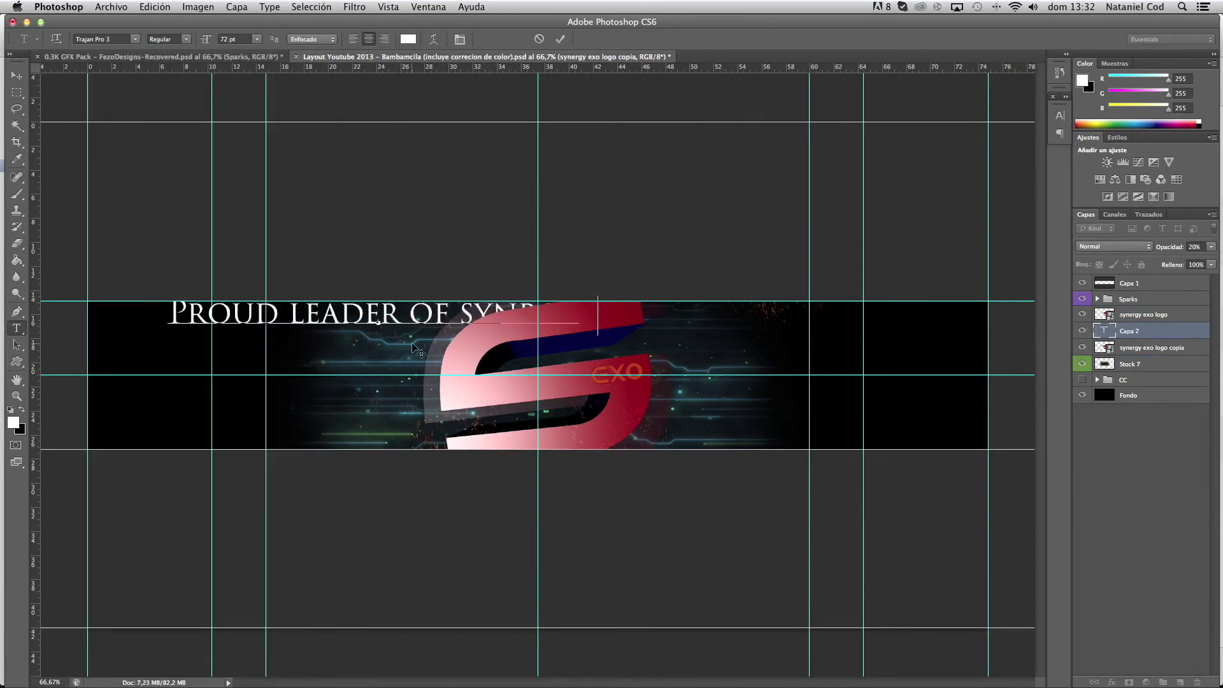
Add the text "Proud leader of synergy abstracts", shrink it to about 36 pt and place it beside the logo's right edge.
click(560, 39)
key(super+t)
drag(666, 334, 325, 321)
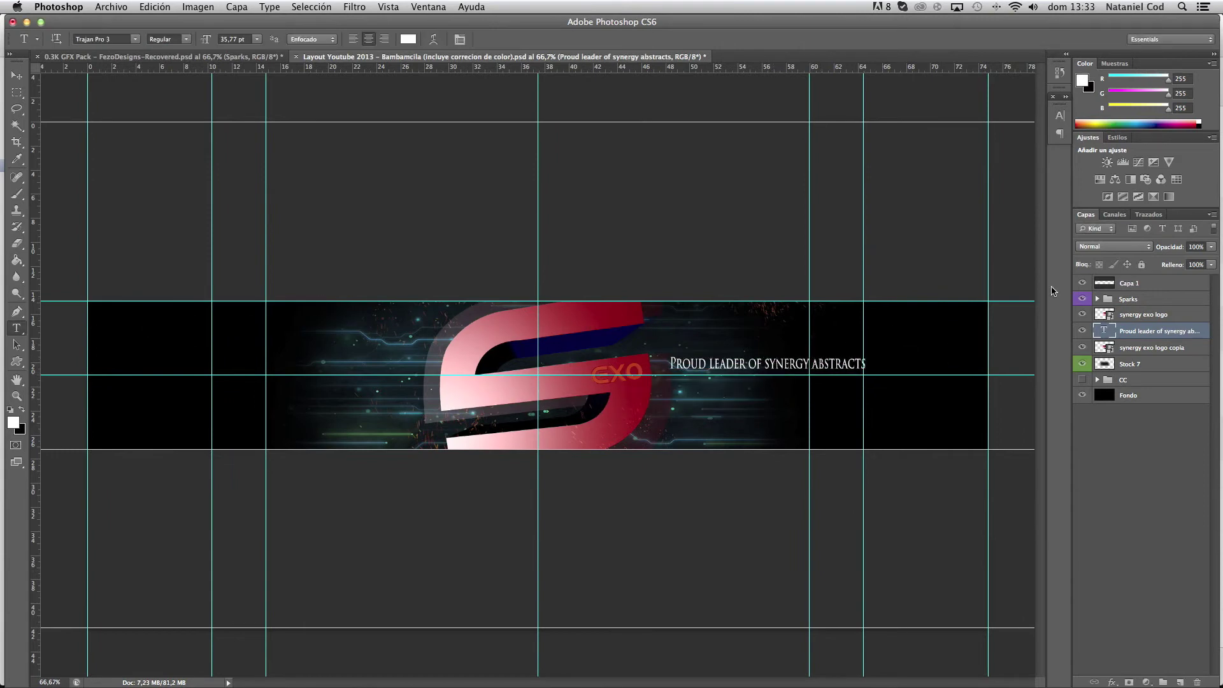
Give the tagline text Bevel and Emboss, Stroke, Inner Glow and Satin effects.
double_click(1093, 331)
key(Return)
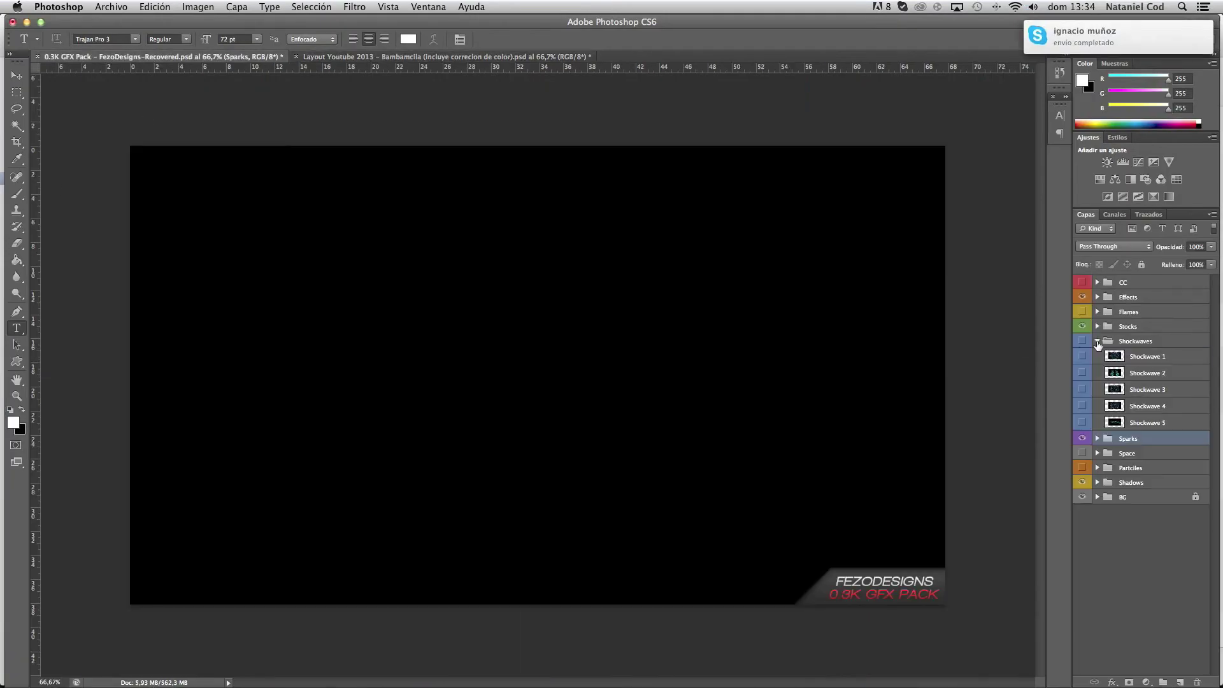
Copy Shockwave 1 from the GFX pack into the banner, lower its opacity and place it above Stock 7.
click(1082, 389)
click(1082, 389)
click(1082, 422)
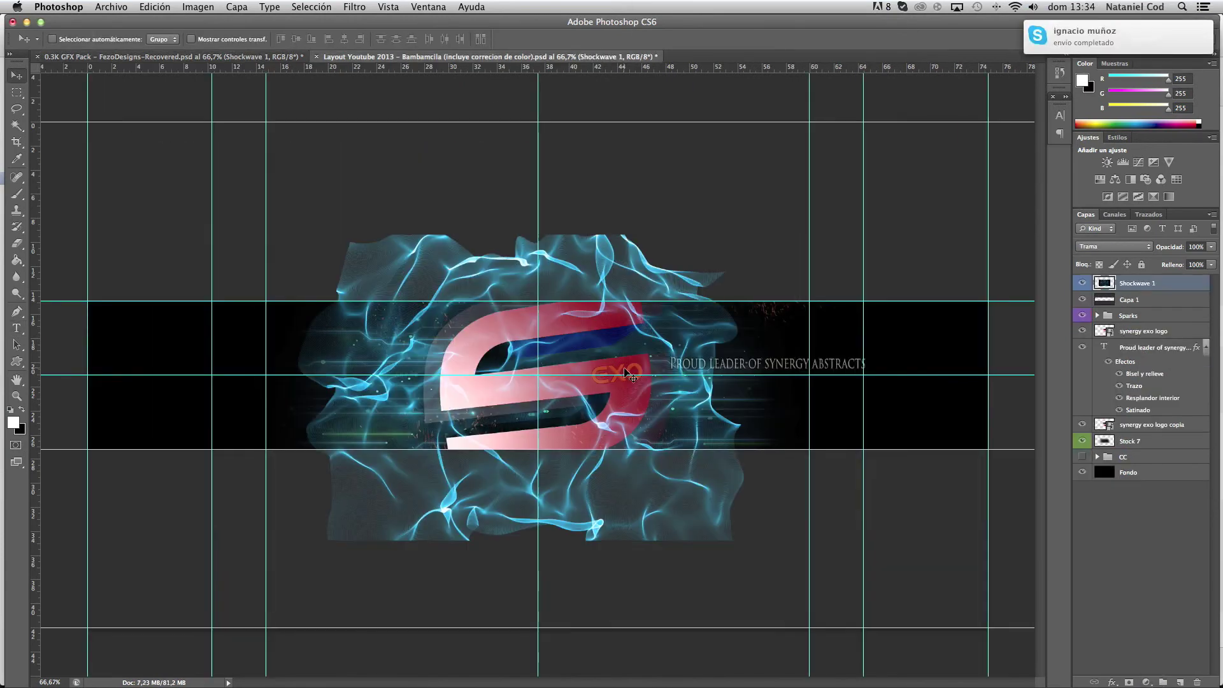
drag(1211, 246, 1163, 262)
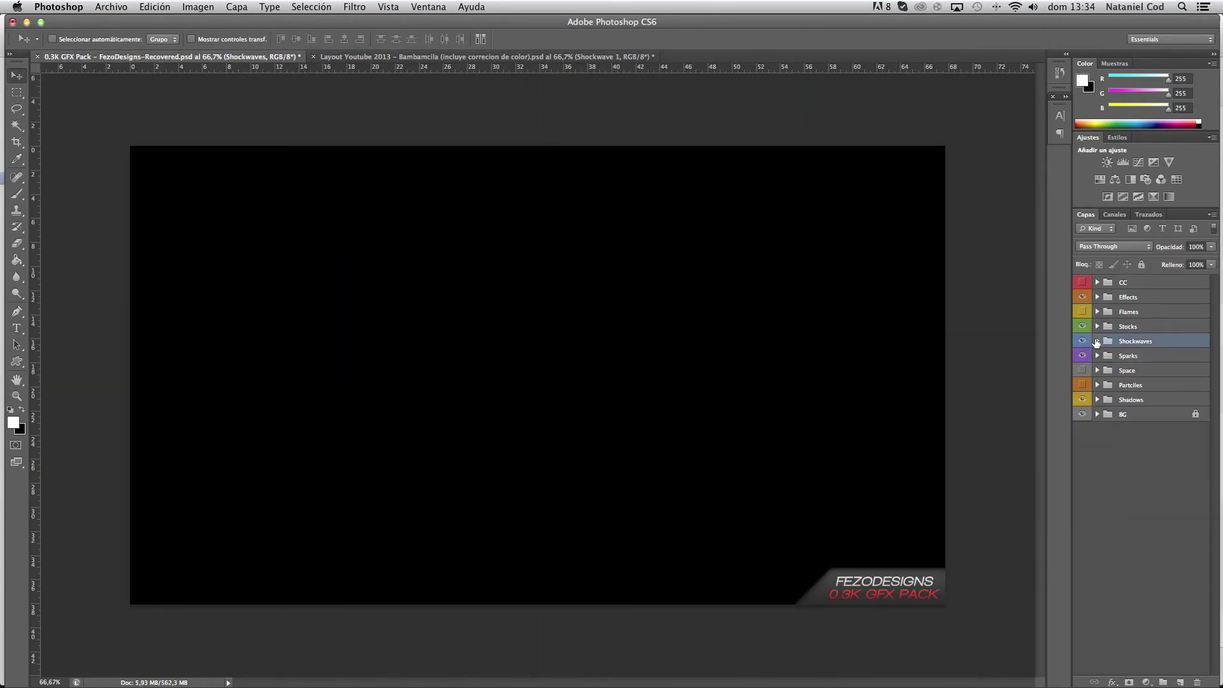
Preview the pack's Space layers, copy Space 6 into the banner and hide it again in the pack.
click(1082, 385)
click(1082, 385)
click(1081, 476)
mouse_move(1121, 468)
mouse_down()
mouse_move(464, 56)
mouse_move(1129, 294)
mouse_up()
click(159, 56)
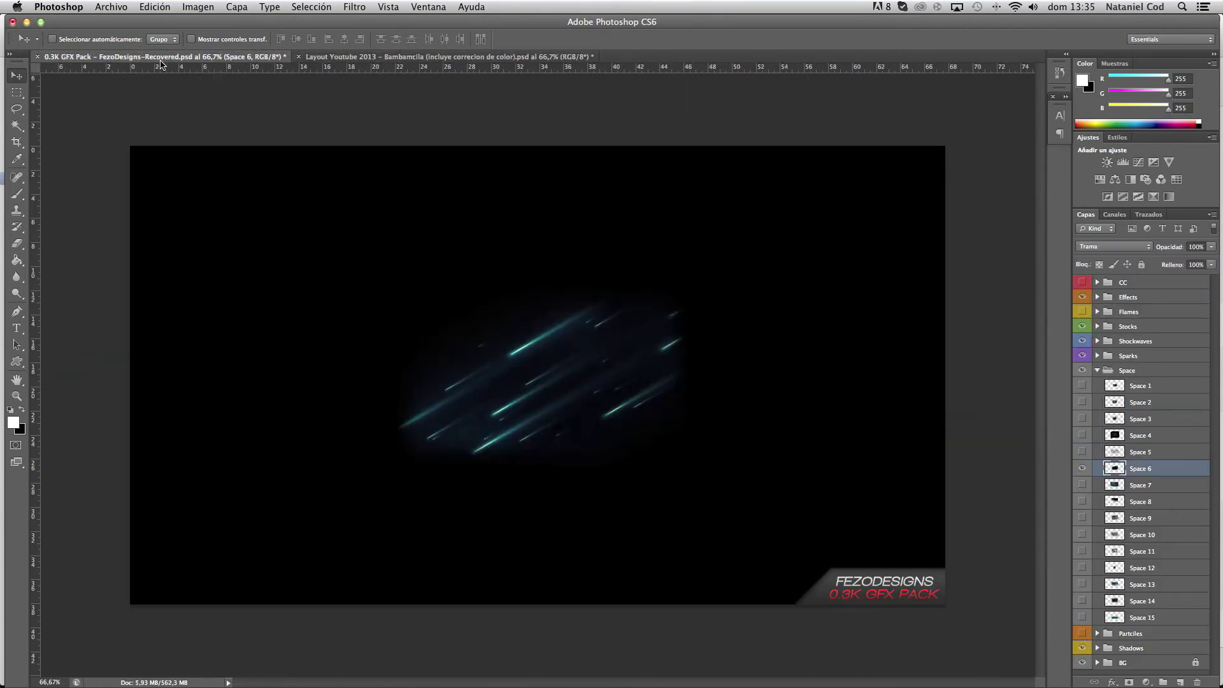
click(1082, 468)
click(533, 56)
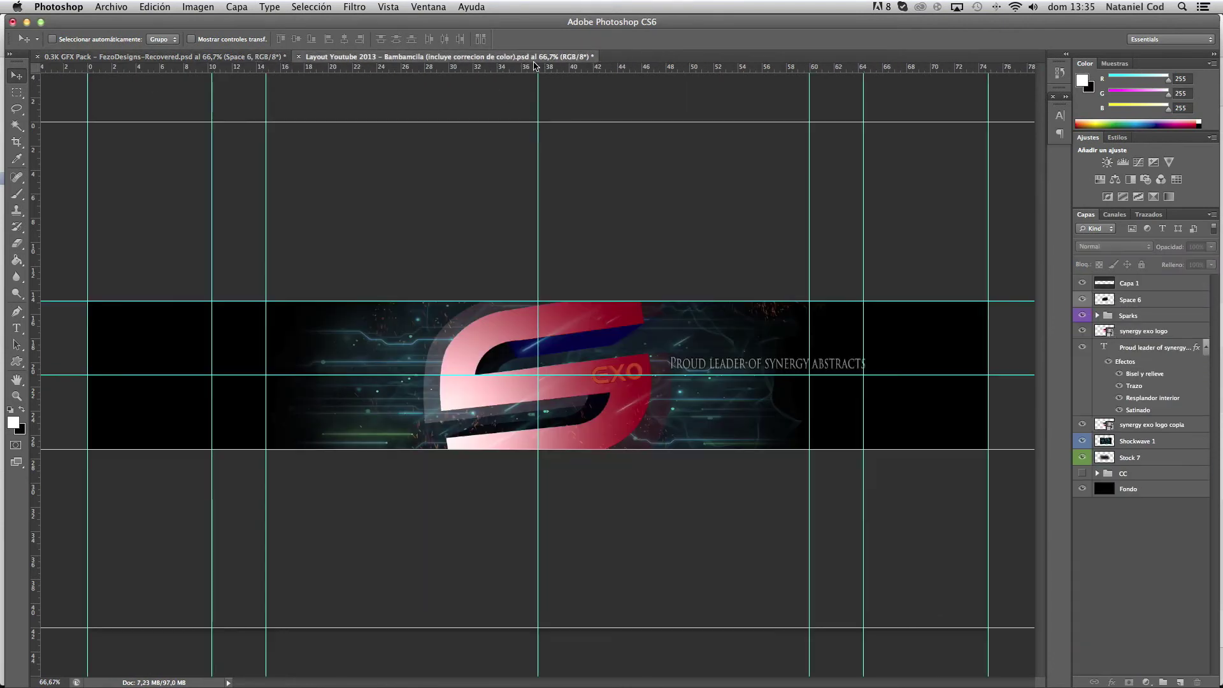
Sign the banner's lower-right corner with the designer's nickname as small text with Bevel and Emboss, Stroke and Inner Glow effects.
key(t)
click(774, 433)
text(NATA)
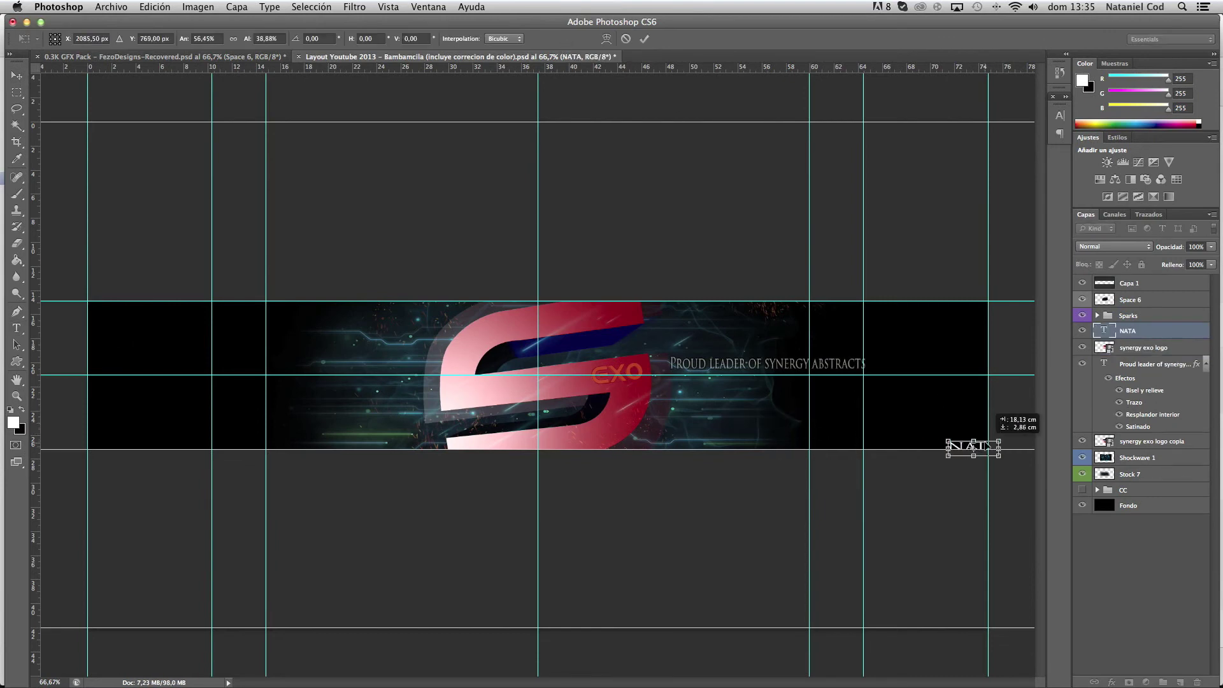
double_click(1178, 474)
key(Escape)
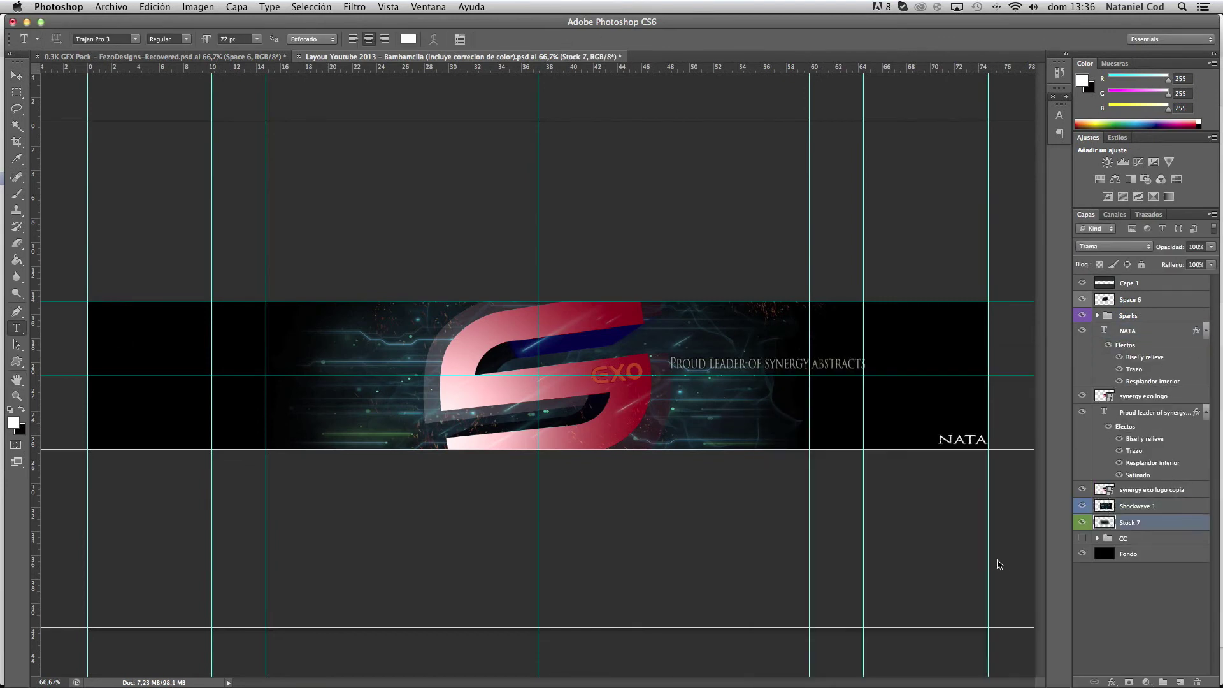
Merge all banner layers except the CC group into one layer and duplicate the merged layer.
drag(1144, 305, 1087, 286)
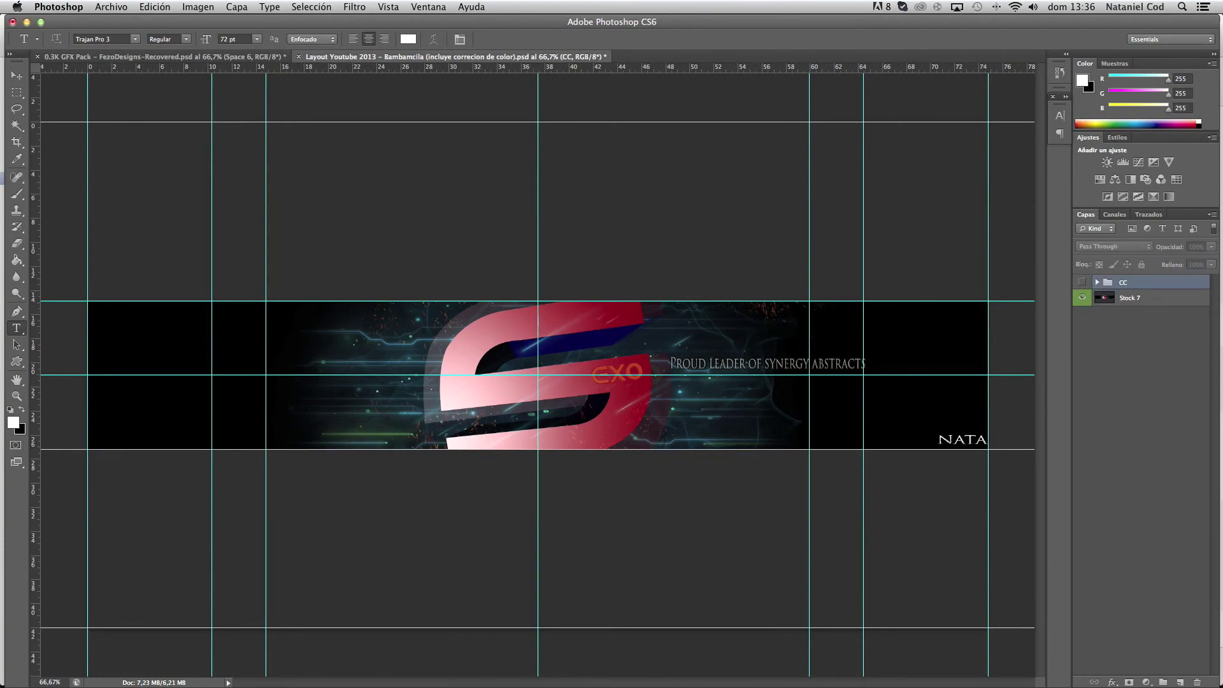
click(1144, 326)
click(1153, 491)
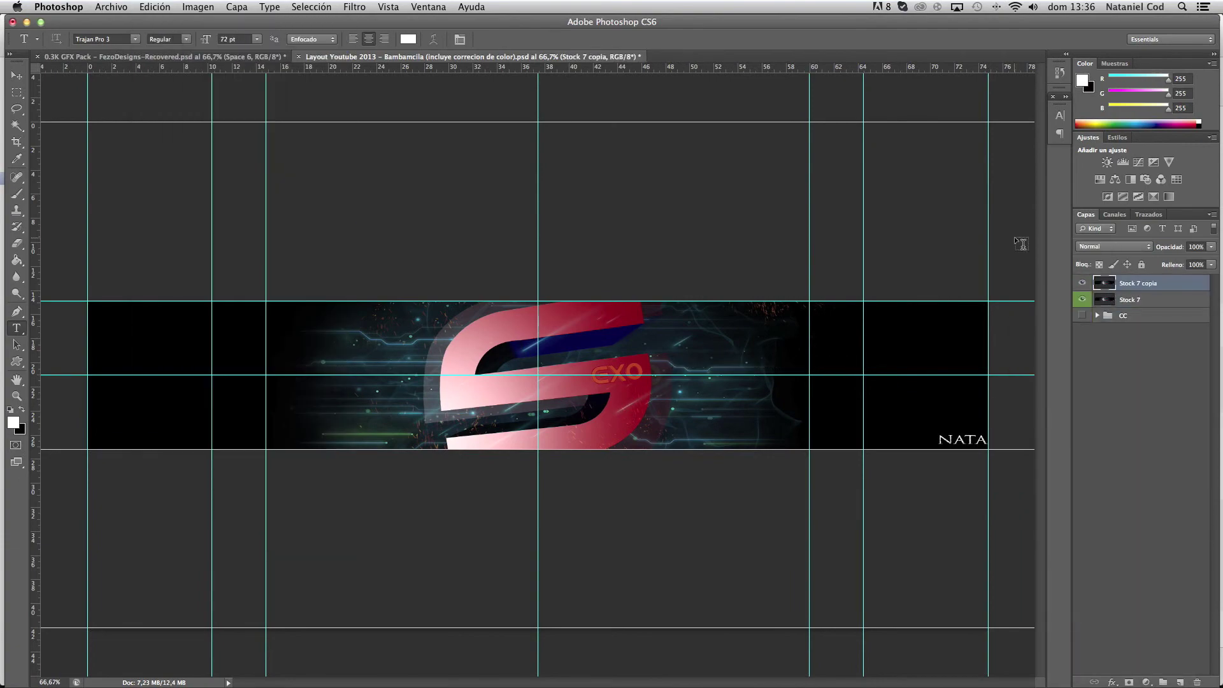
Apply the Oil Paint filter to the duplicate with stylization 2.13, cleanliness 10, scale 8.91, bristle detail 10, angle 212.4 and shine 1.3.
click(355, 6)
click(383, 121)
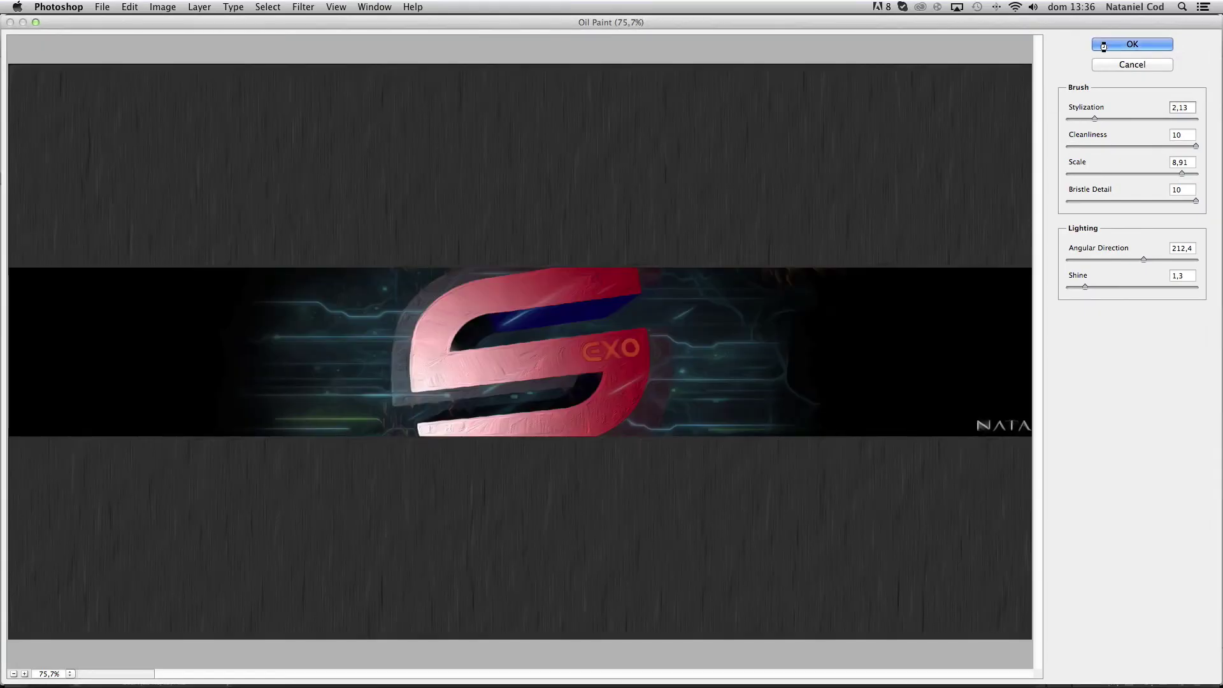
click(1105, 46)
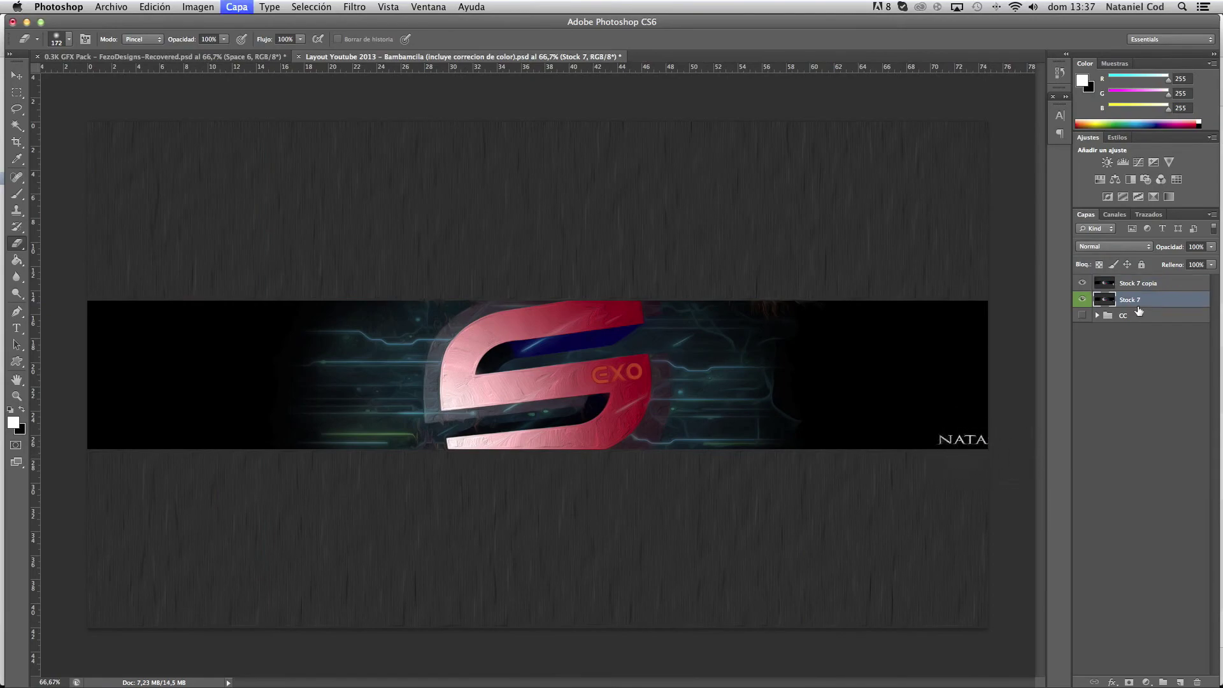
Apply the Ink Outlines filter from the Filter Gallery's brush strokes to a copy of the merged banner layer.
click(355, 7)
click(382, 64)
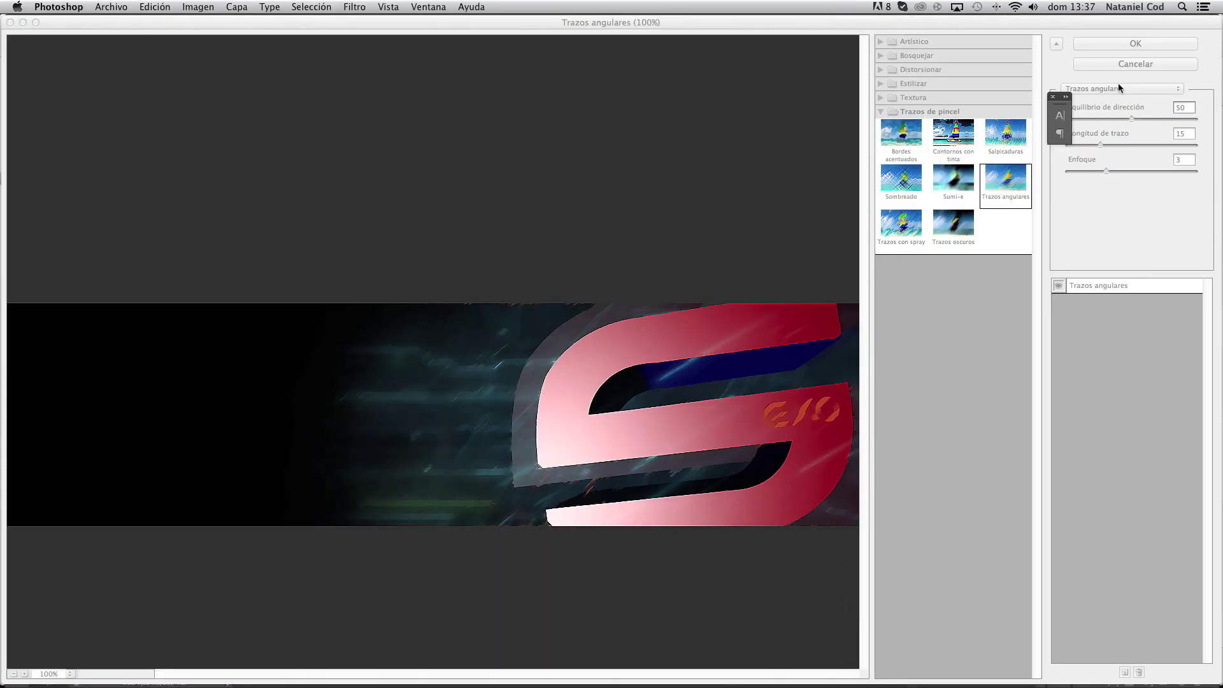
click(503, 636)
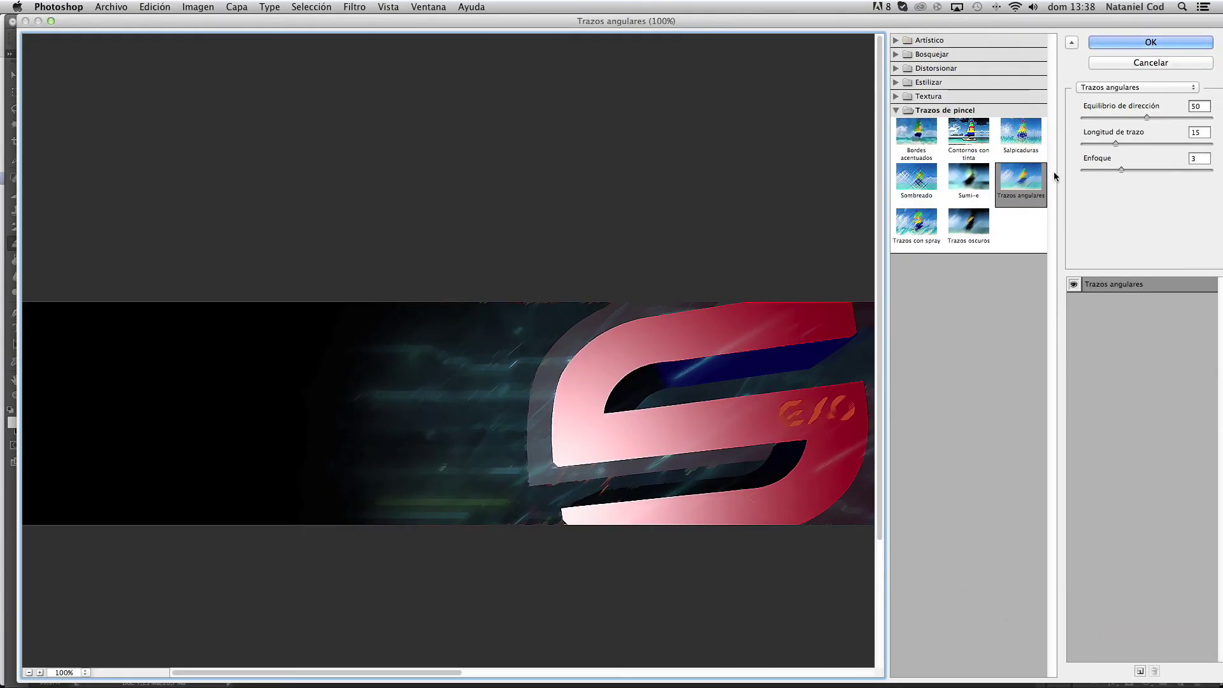
click(969, 135)
key(Return)
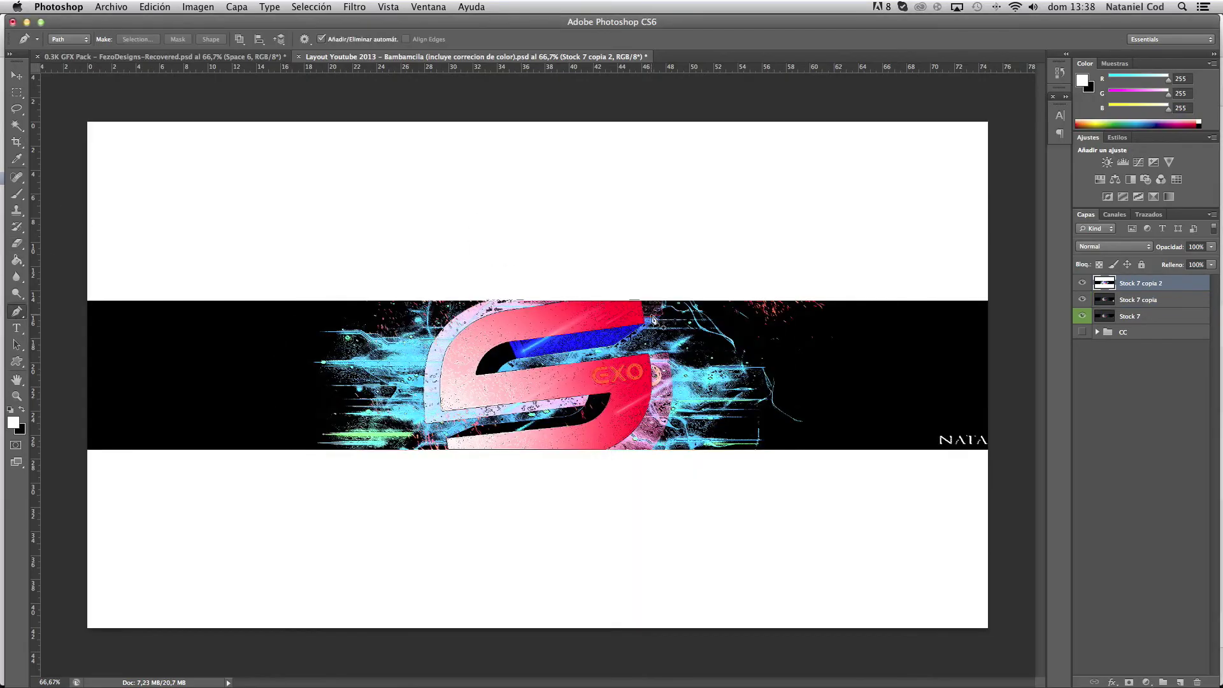
Erase the filtered copy's bright background on both sides of the S logo with a soft eraser of about 157 px.
right_click(479, 343)
click(513, 368)
drag(382, 389, 420, 293)
key(bracketleft)
key(bracketleft)
key(bracketleft)
key(bracketleft)
key(bracketleft)
key(bracketleft)
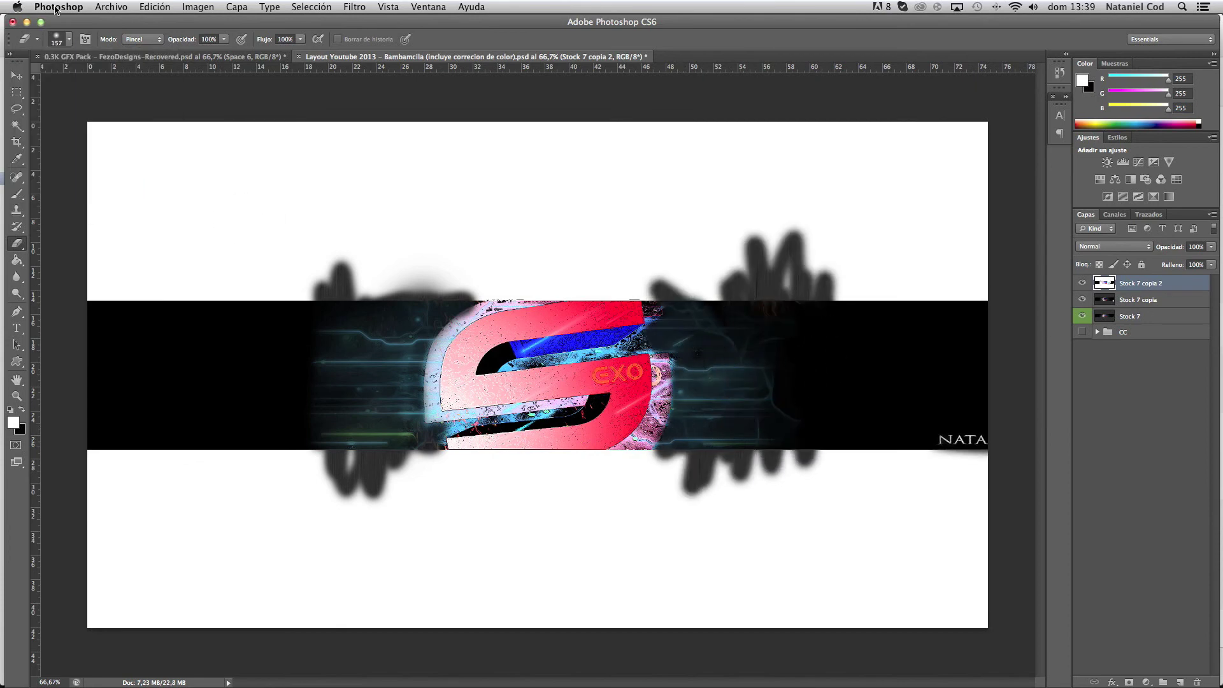
Enlarge the soft eraser to 426 px and fade out the lower-right corner of the filtered copy.
drag(981, 631, 859, 573)
click(68, 39)
drag(137, 80, 130, 81)
key(Return)
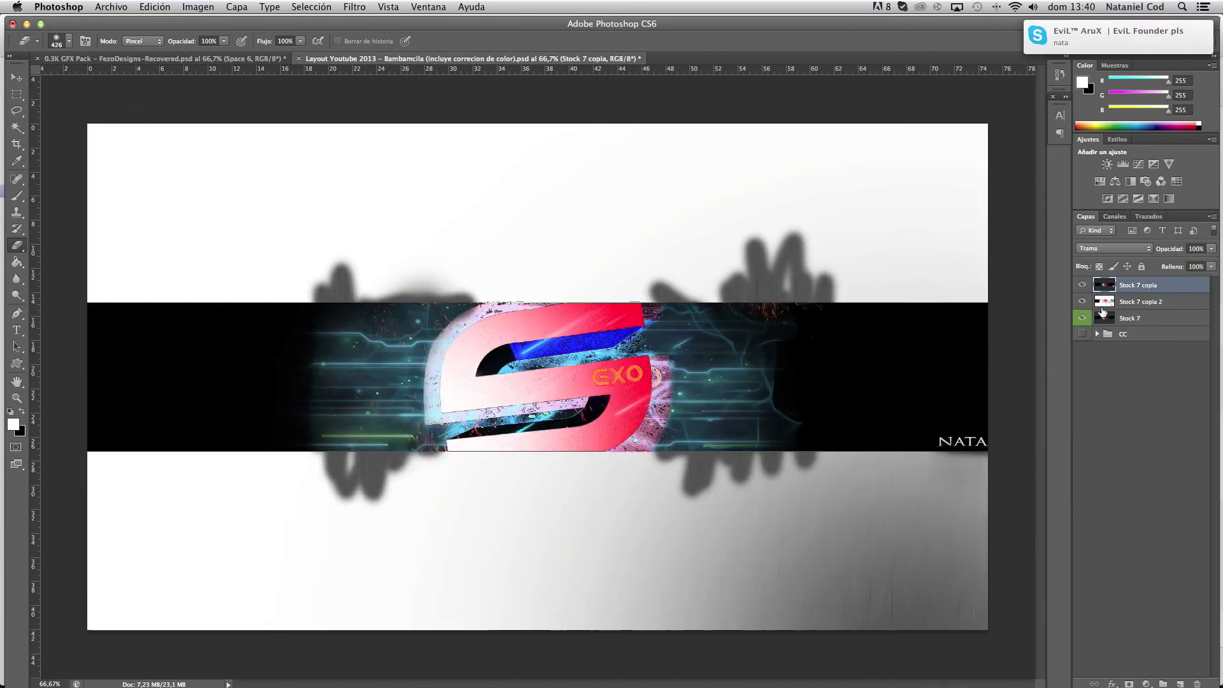
key(w)
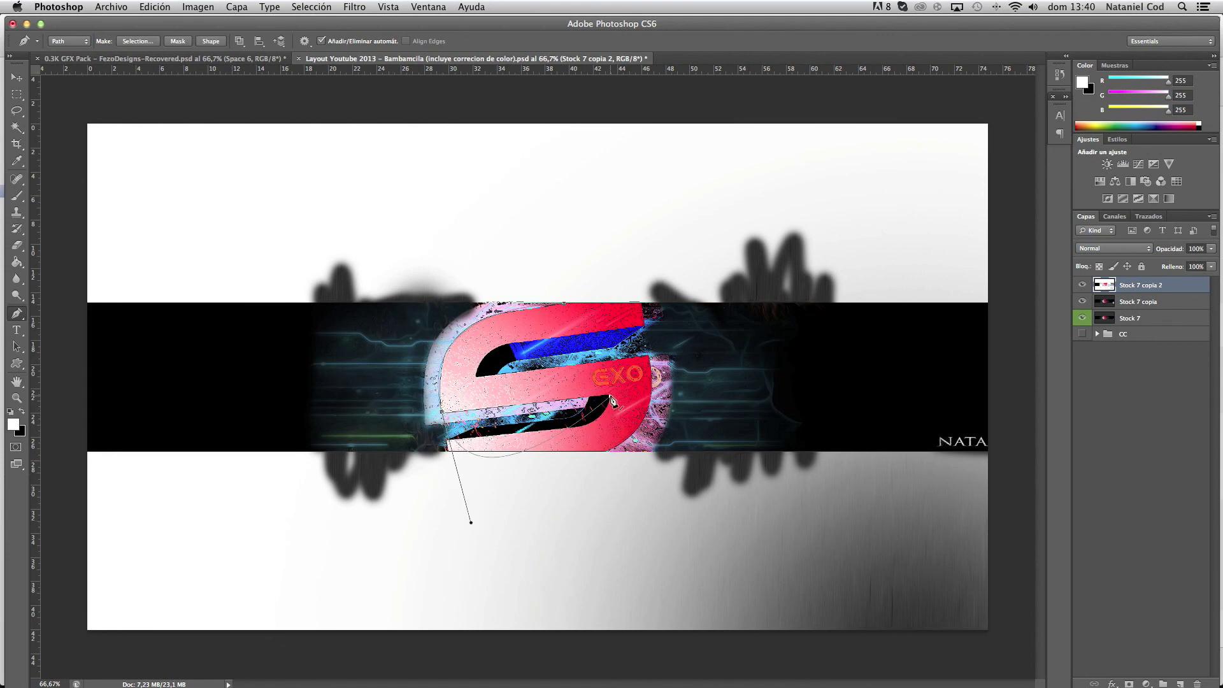
click(155, 7)
click(184, 38)
Select the S logo area of the filtered copy with a rectangular marquee and copy it onto its own layer.
key(m)
drag(418, 321, 671, 518)
drag(675, 465, 675, 464)
key(super+j)
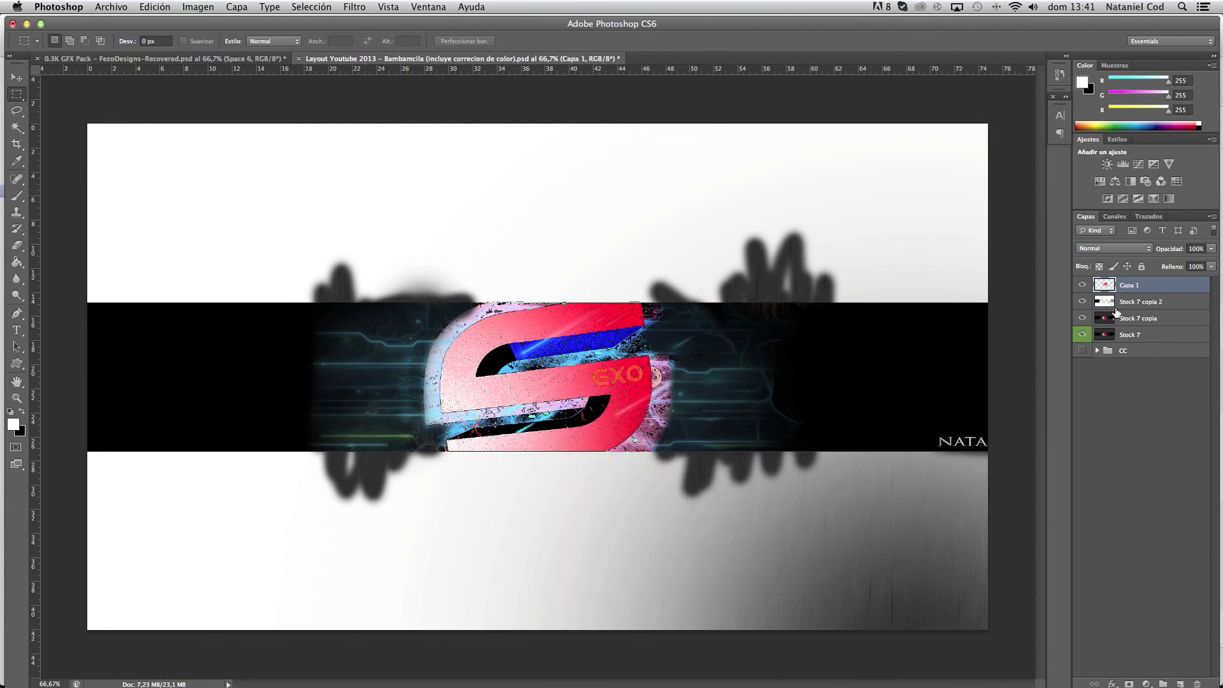
Erase the white leftovers above and below the copied logo and merge it into the Stock 7 copia layer.
key(e)
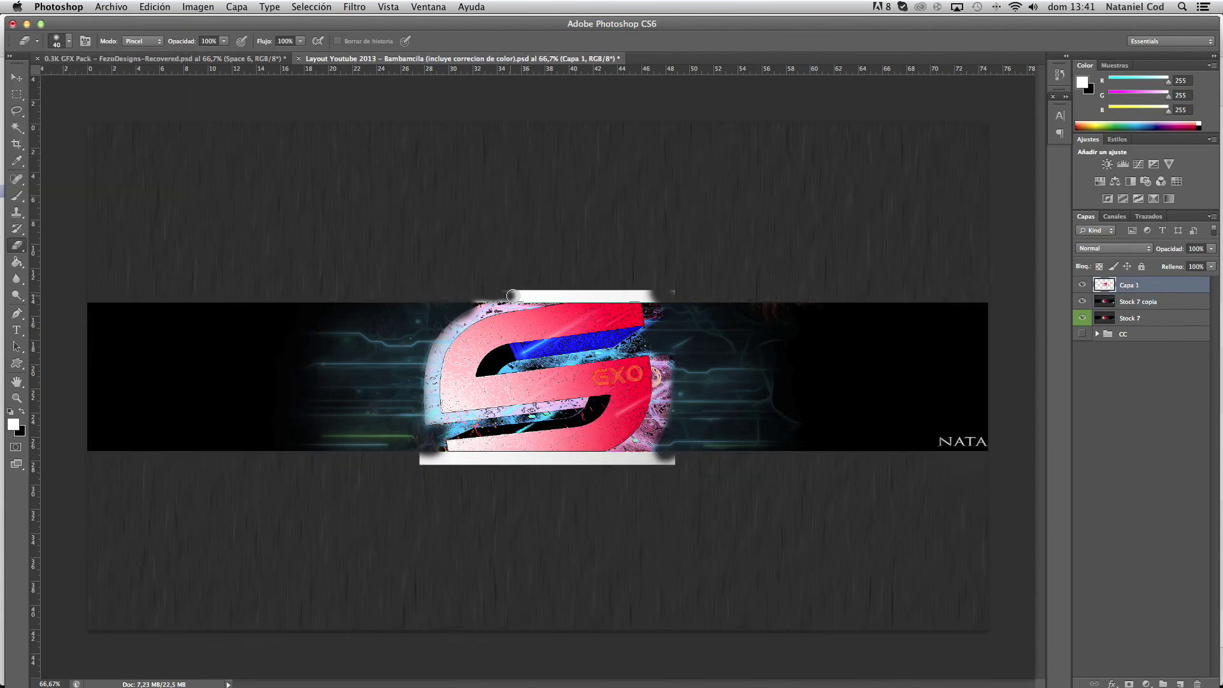
right_click(1140, 285)
click(1122, 623)
Show the guides, fit the merged banner layer to them vertically and erase its leftover lower strip with a soft eraser.
key(super+semicolon)
key(super+t)
mouse_move(556, 626)
mouse_down()
mouse_move(554, 436)
mouse_move(541, 494)
mouse_move(552, 488)
mouse_up()
key(Return)
key(e)
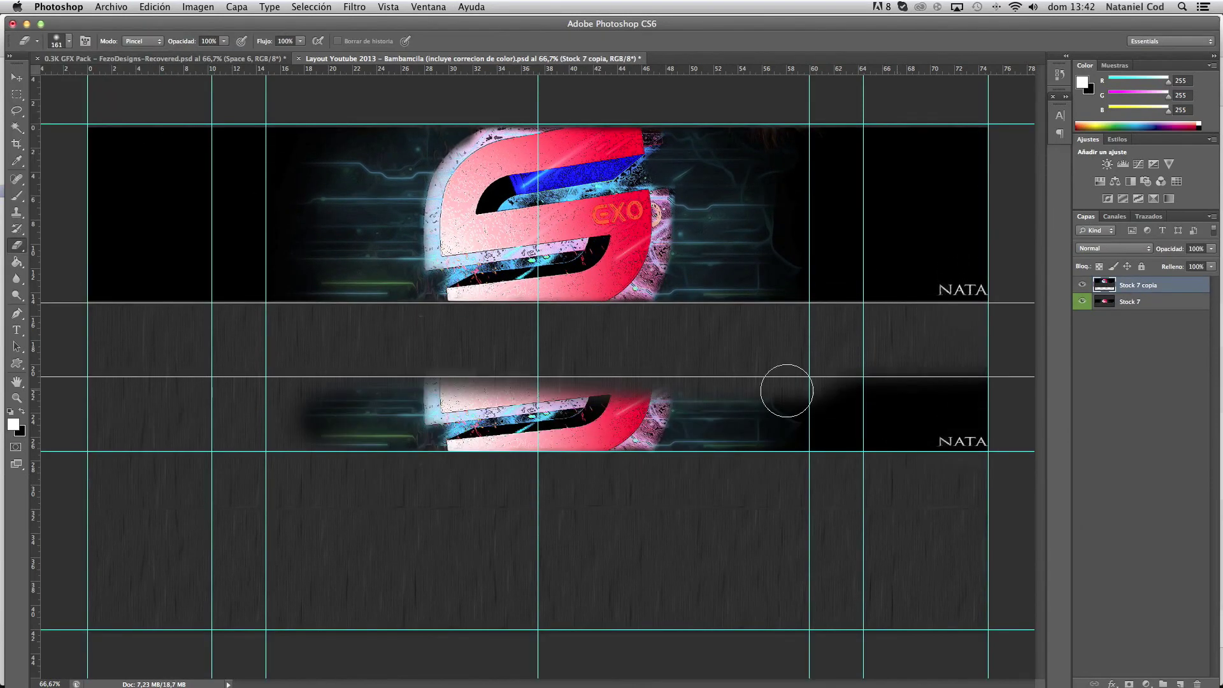